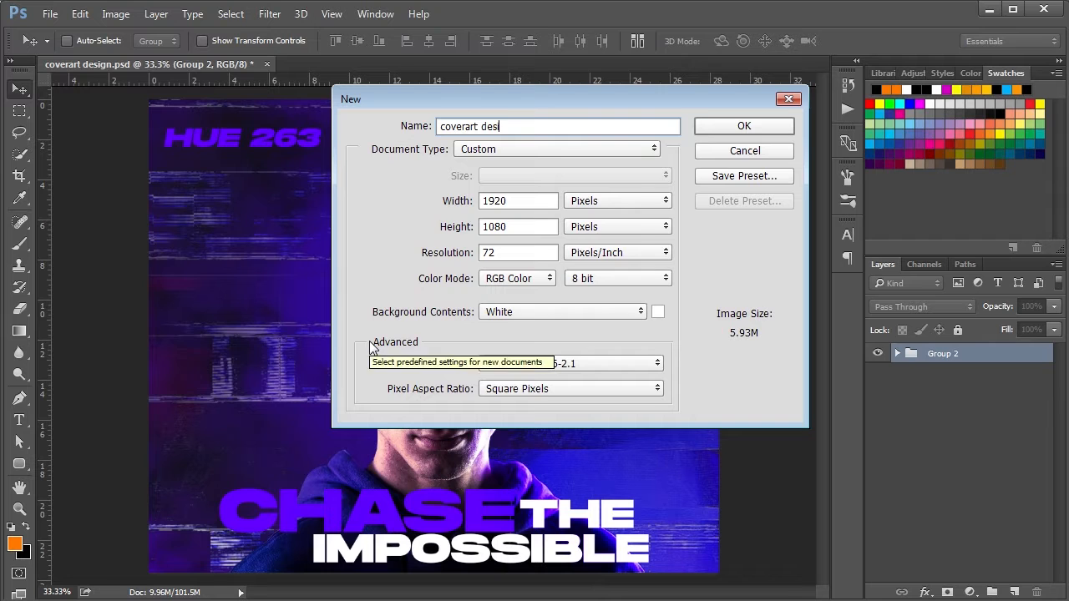
# Create a new document named "coverart design", 2048 pixels wide and 1700 pixels high
pyautogui.moveTo(517, 194); pyautogui.dragTo(481, 201)
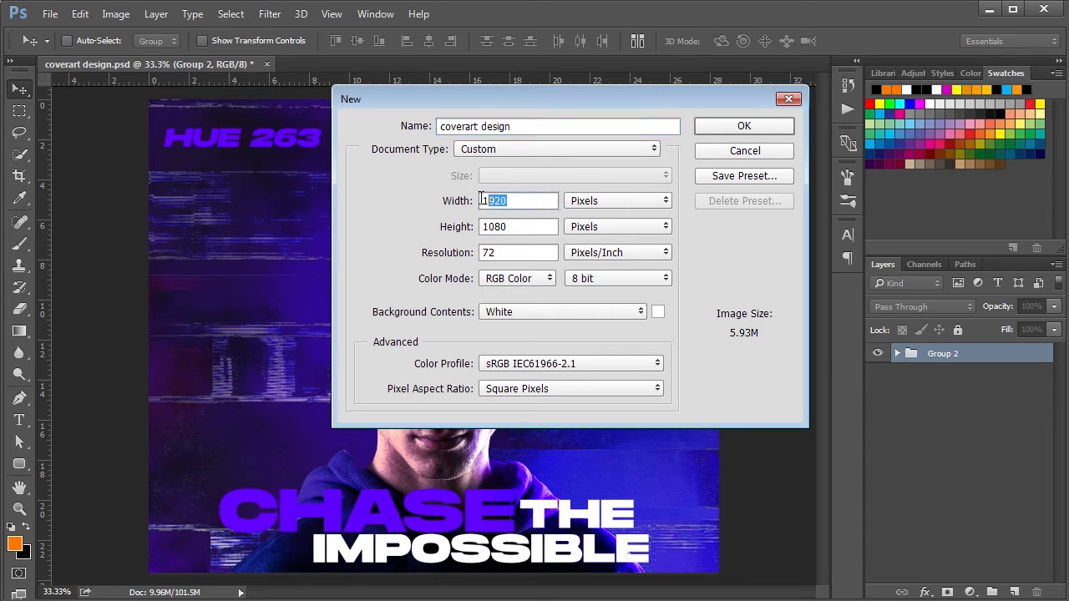
pyautogui.write('2048')
pyautogui.press('Tab')
pyautogui.write('17')
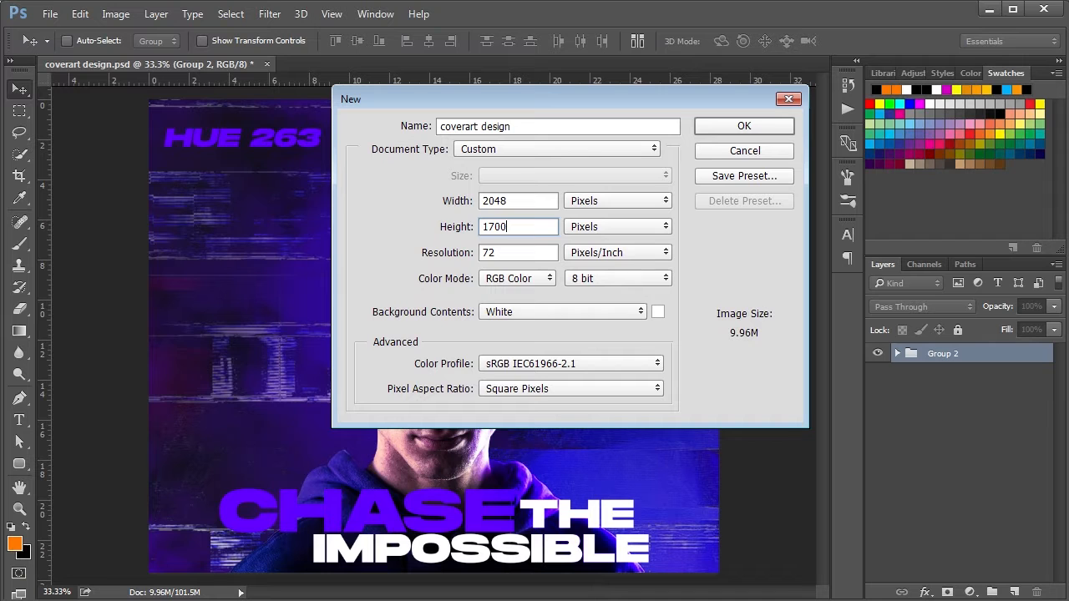
pyautogui.click(754, 126)
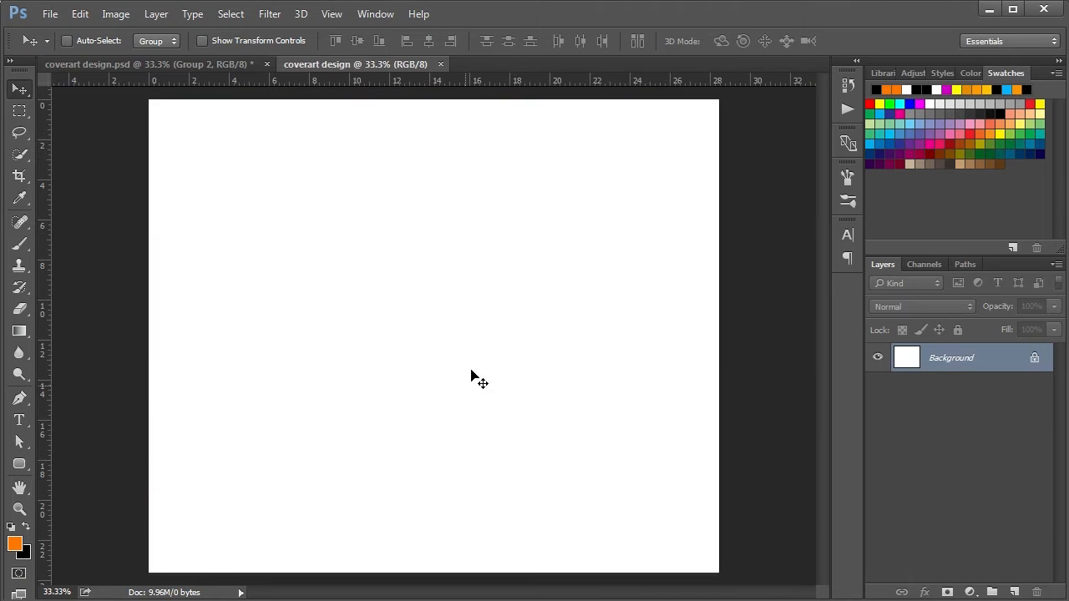
# Place the portrait JPEG from the coverart folder into the new document at its original scale
pyautogui.hotkey('ctrl', '-')
pyautogui.hotkey('ctrl', '+')
pyautogui.hotkey('alt', 'Tab')
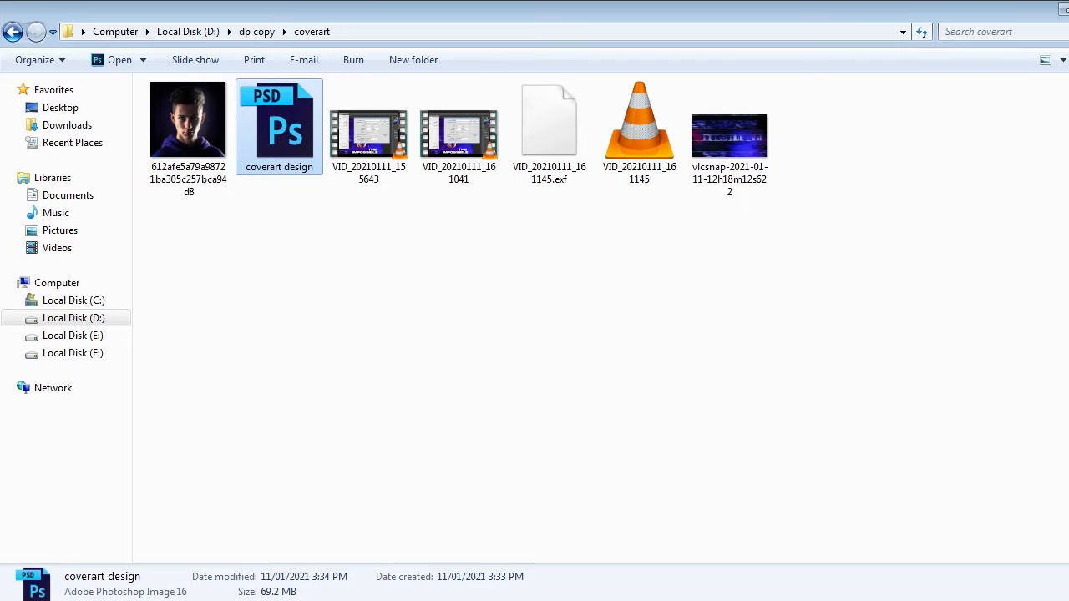
pyautogui.click(200, 167)
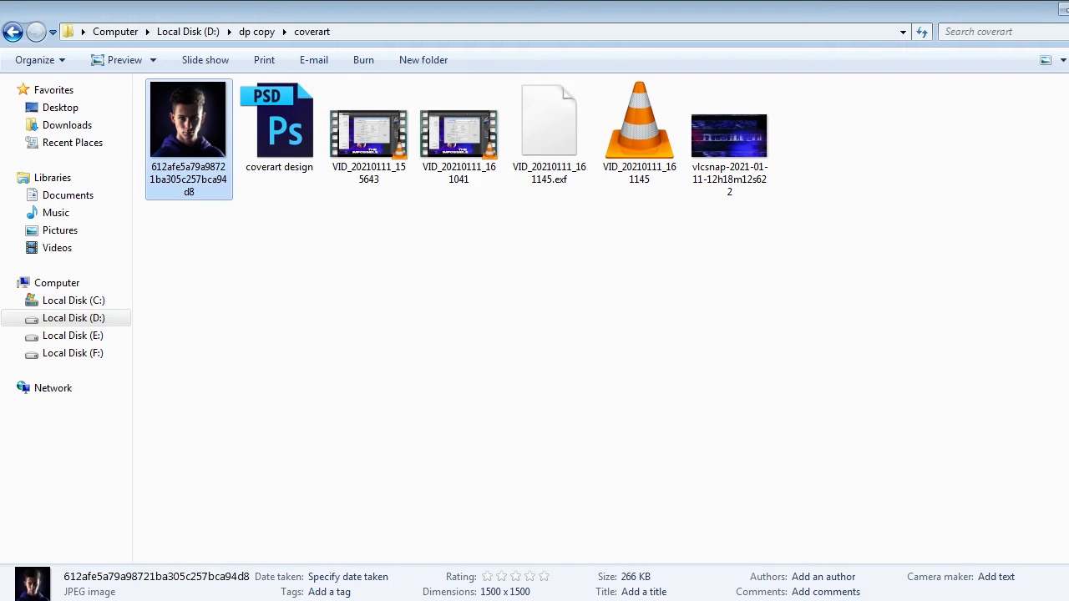
pyautogui.hotkey('alt', 'Tab')
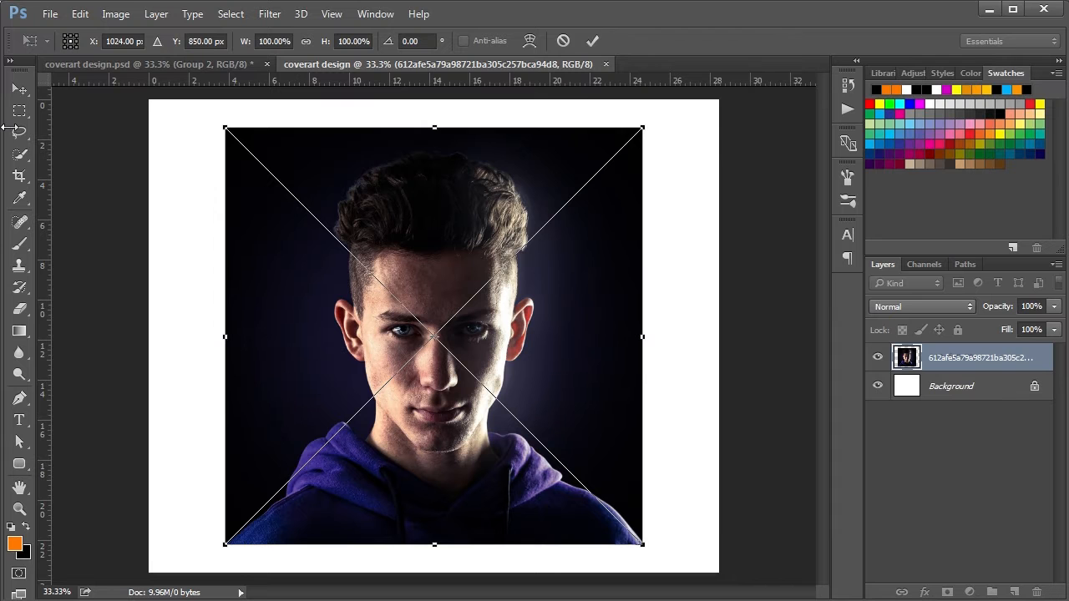
pyautogui.click(20, 88)
pyautogui.click(450, 252)
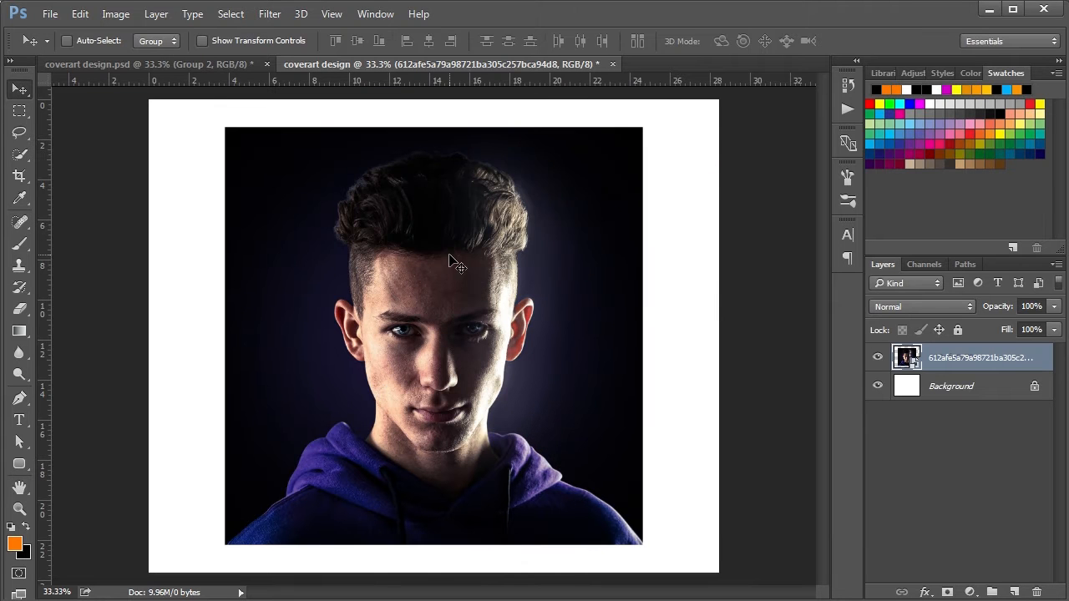
# Select the young man's face, hair, ears and hoodie in the portrait with the Quick Selection tool
pyautogui.hotkey('ctrl', '+')
pyautogui.hotkey('ctrl', '-')
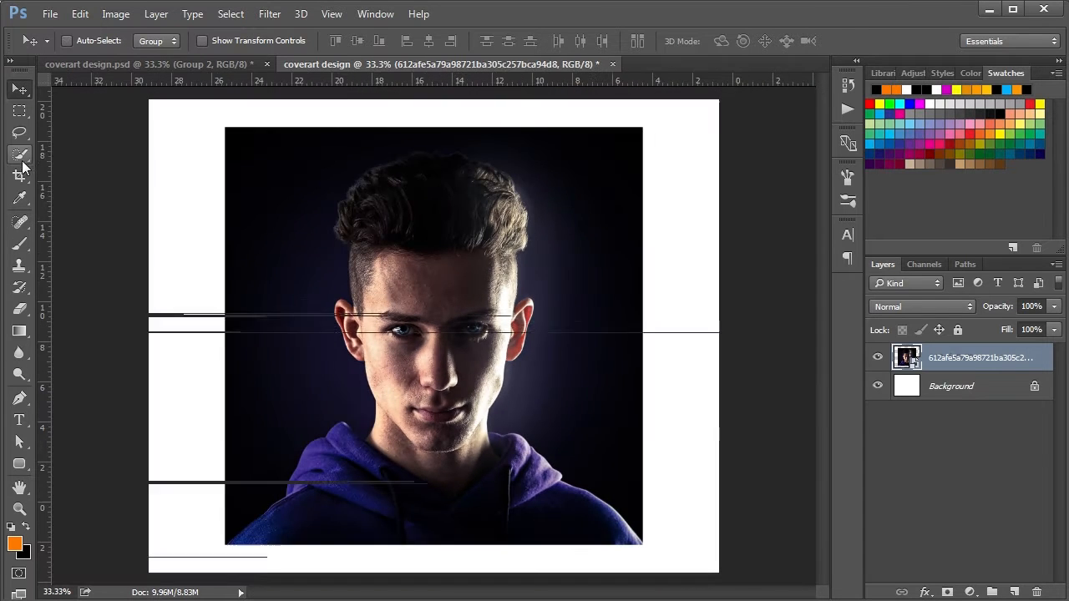
pyautogui.click(20, 156)
pyautogui.moveTo(432, 244); pyautogui.dragTo(429, 321)
pyautogui.moveTo(430, 359)
pyautogui.mouseDown()
pyautogui.moveTo(480, 413)
pyautogui.moveTo(506, 476)
pyautogui.mouseUp()
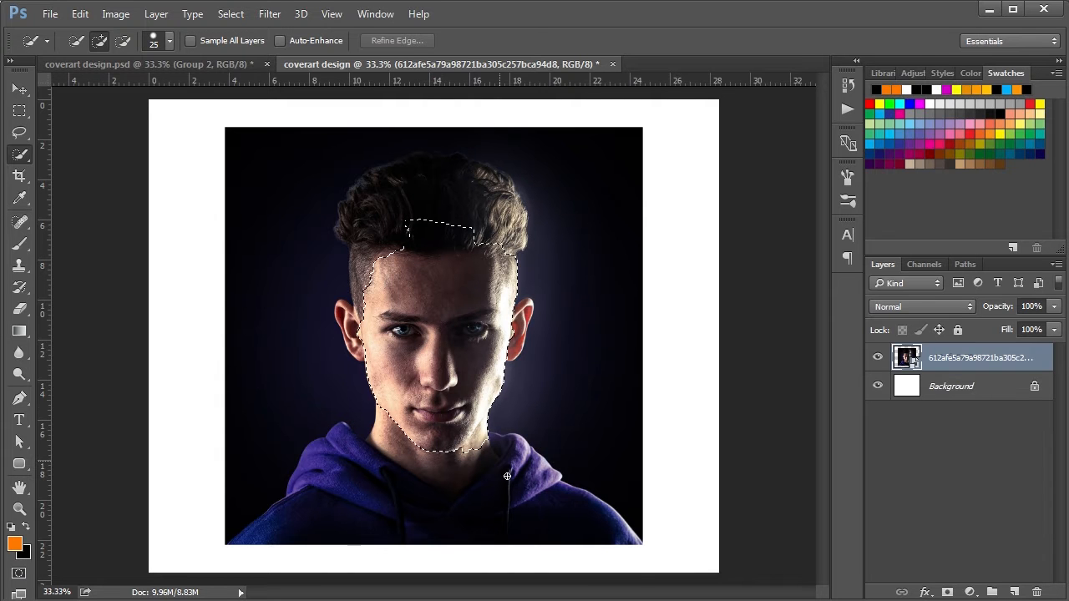
pyautogui.moveTo(574, 513); pyautogui.dragTo(597, 527)
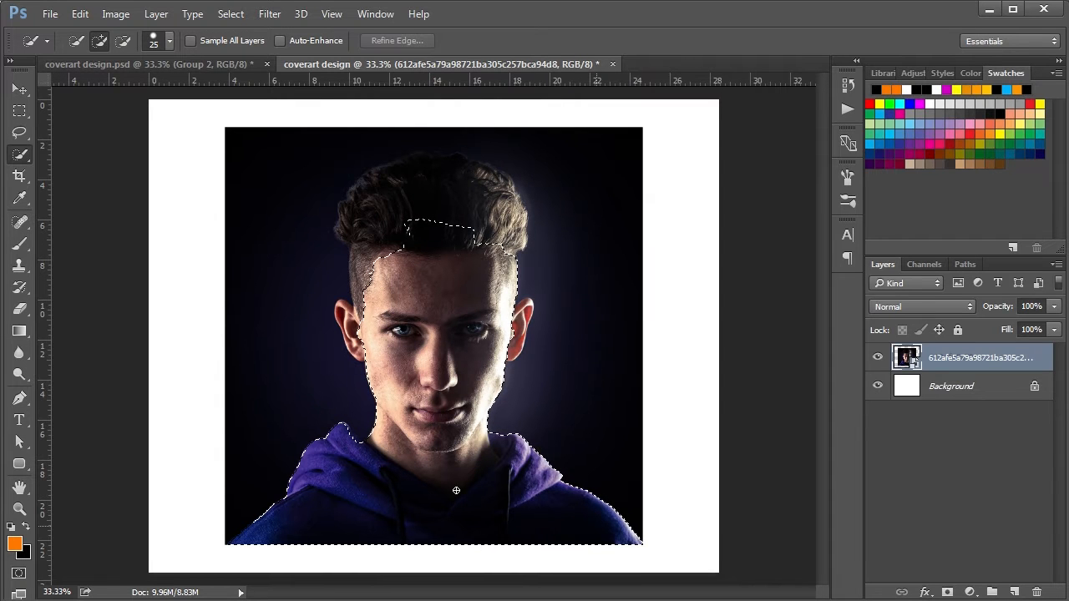
pyautogui.hotkey('ctrl', '+')
pyautogui.hotkey('ctrl', '+')
pyautogui.scroll(-3, 635, 433)
pyautogui.hotkey('ctrl', '-')
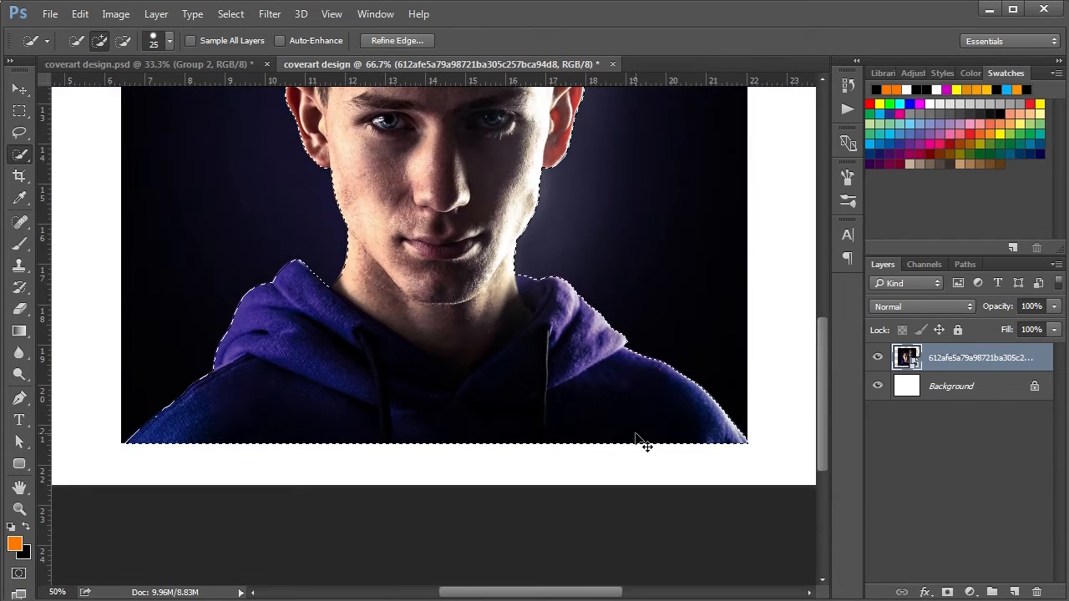
pyautogui.scroll(3, 592, 310)
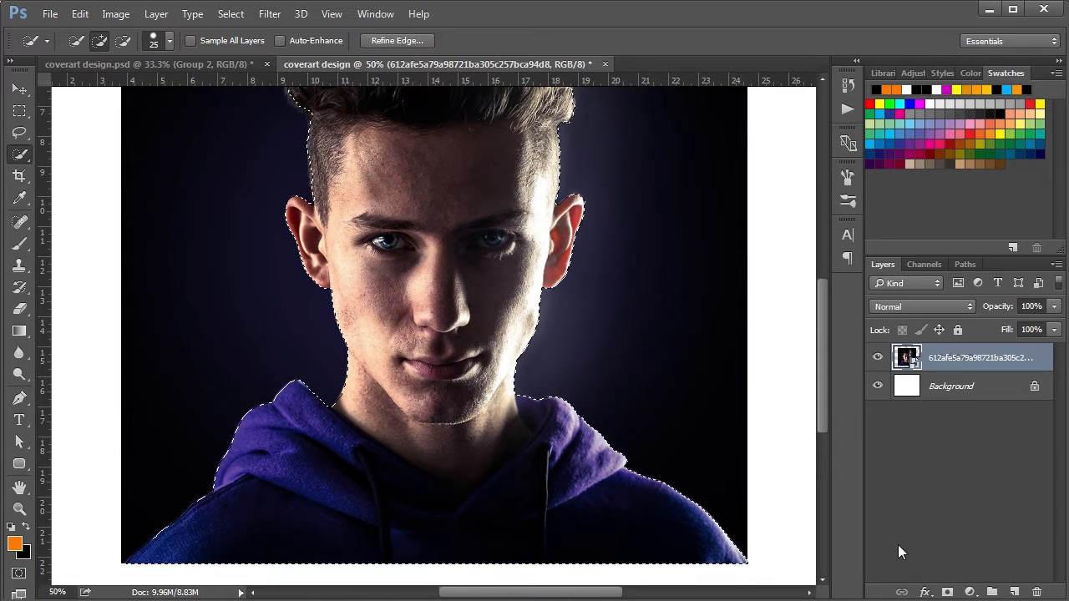
# Mask out the portrait's dark backdrop from the selection and move the cut-out down to the canvas's lower edge
pyautogui.click(946, 592)
pyautogui.hotkey('ctrl', '-')
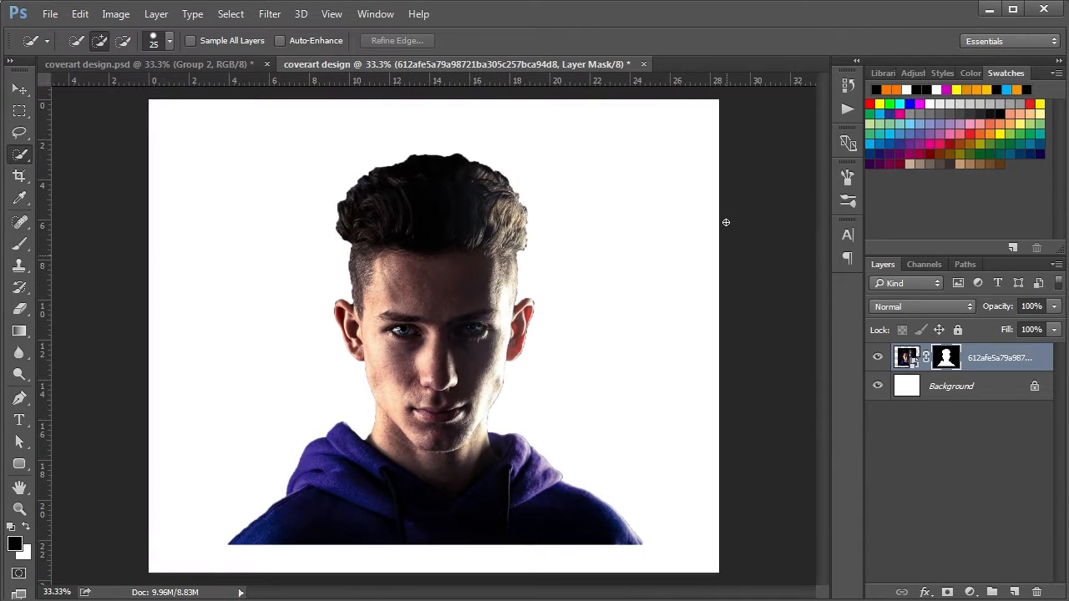
pyautogui.click(20, 88)
pyautogui.moveTo(434, 311)
pyautogui.mouseDown()
pyautogui.moveTo(430, 349)
pyautogui.moveTo(428, 335)
pyautogui.mouseUp()
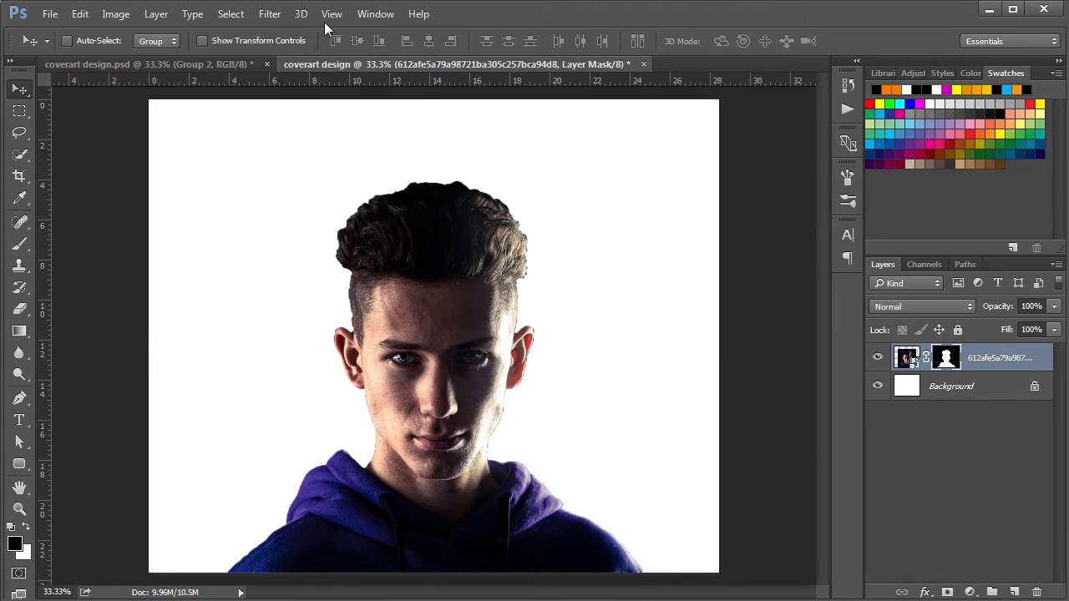
# Select the Background layer and set the foreground colour's hue to 263°, keeping saturation and brightness at 100%
pyautogui.click(963, 391)
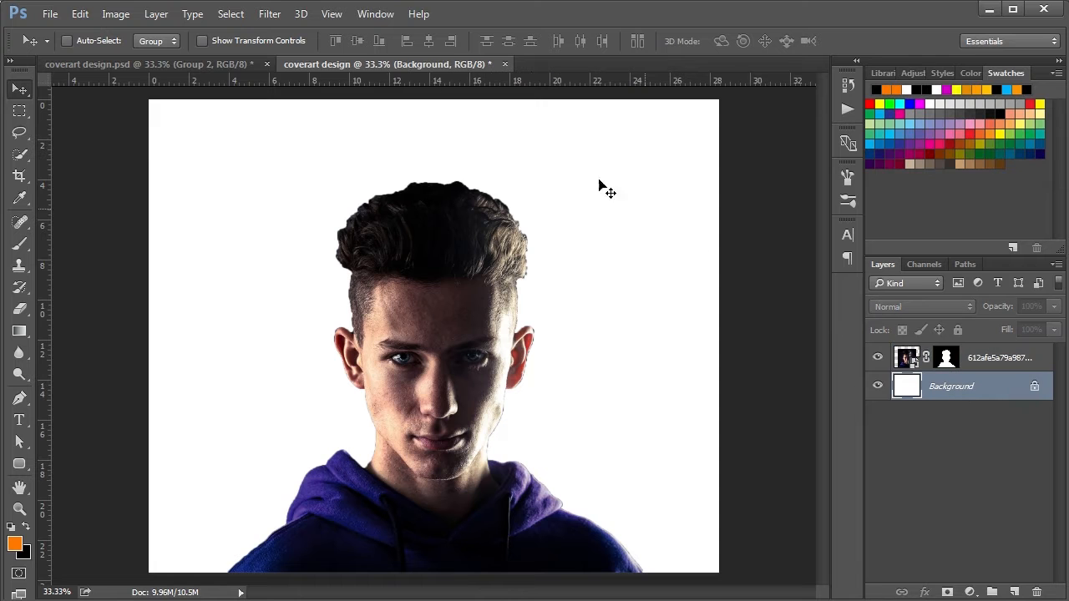
pyautogui.click(191, 13)
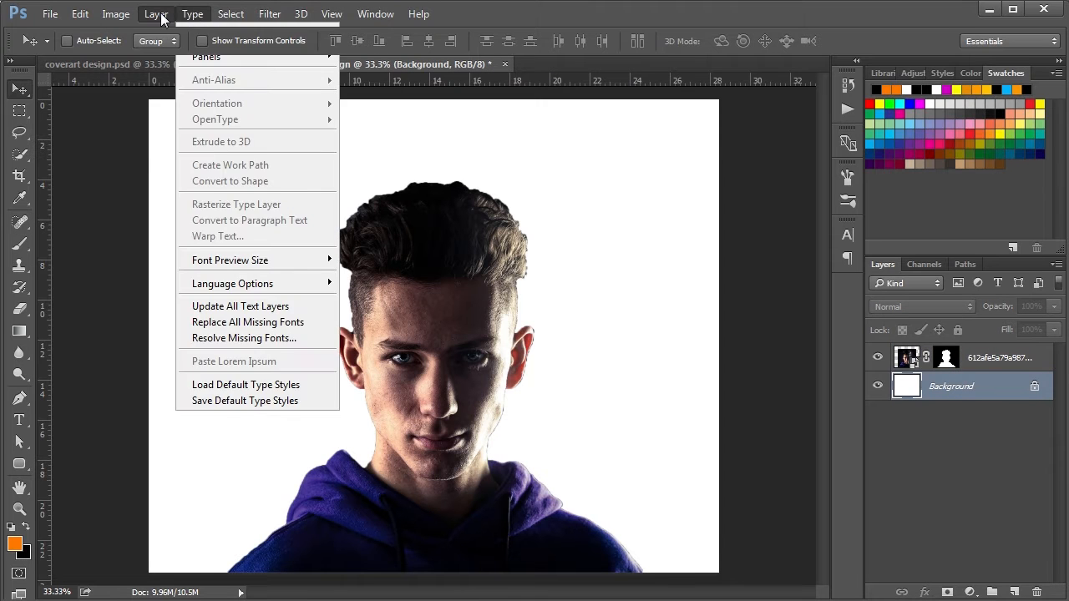
pyautogui.moveTo(161, 16)
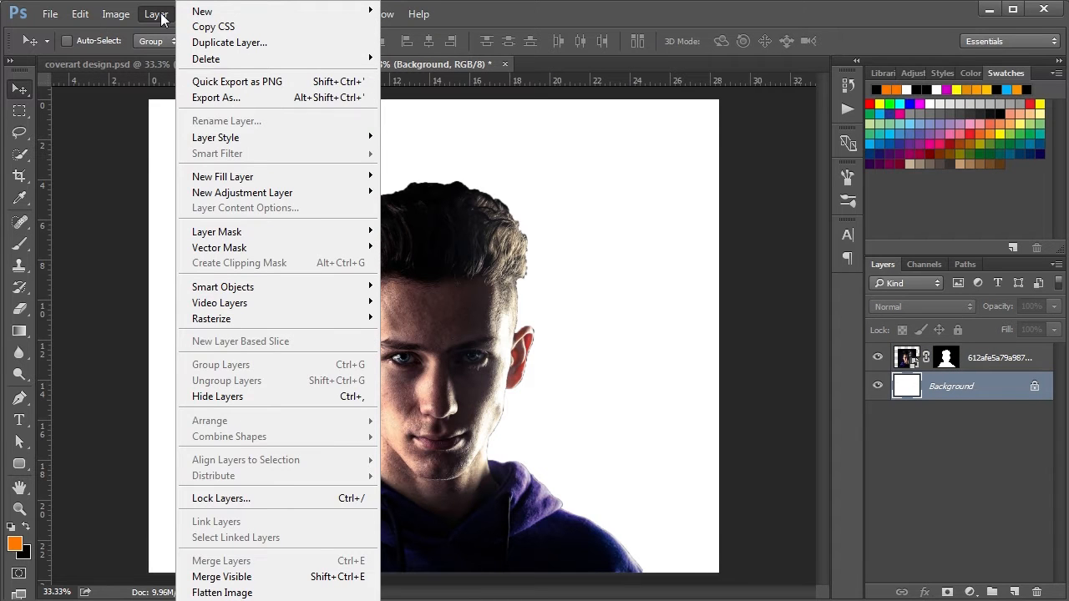
pyautogui.click(20, 544)
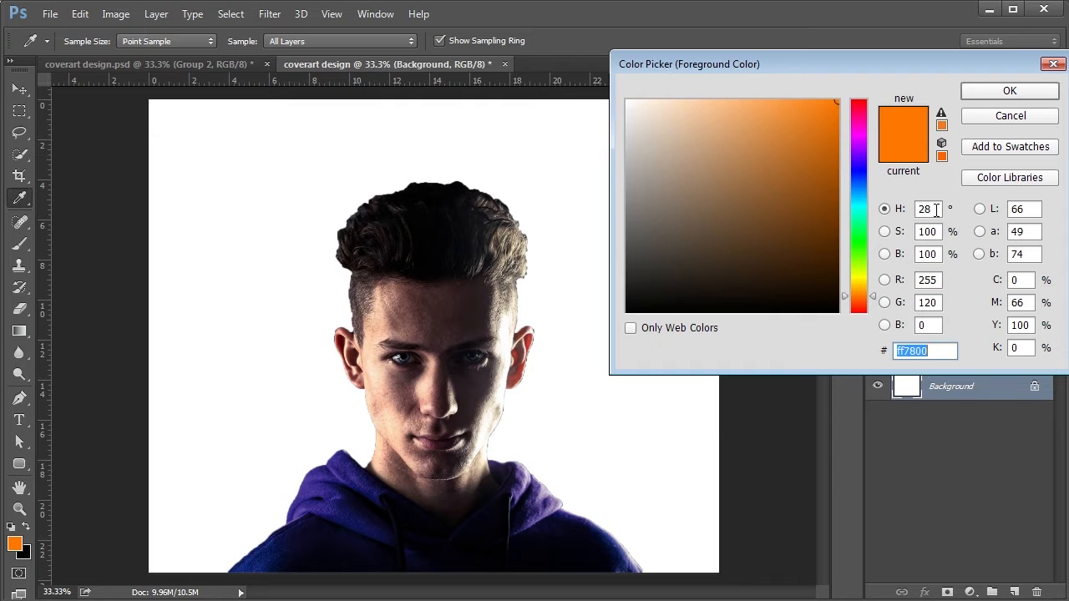
pyautogui.moveTo(937, 209); pyautogui.dragTo(920, 211)
pyautogui.write('263')
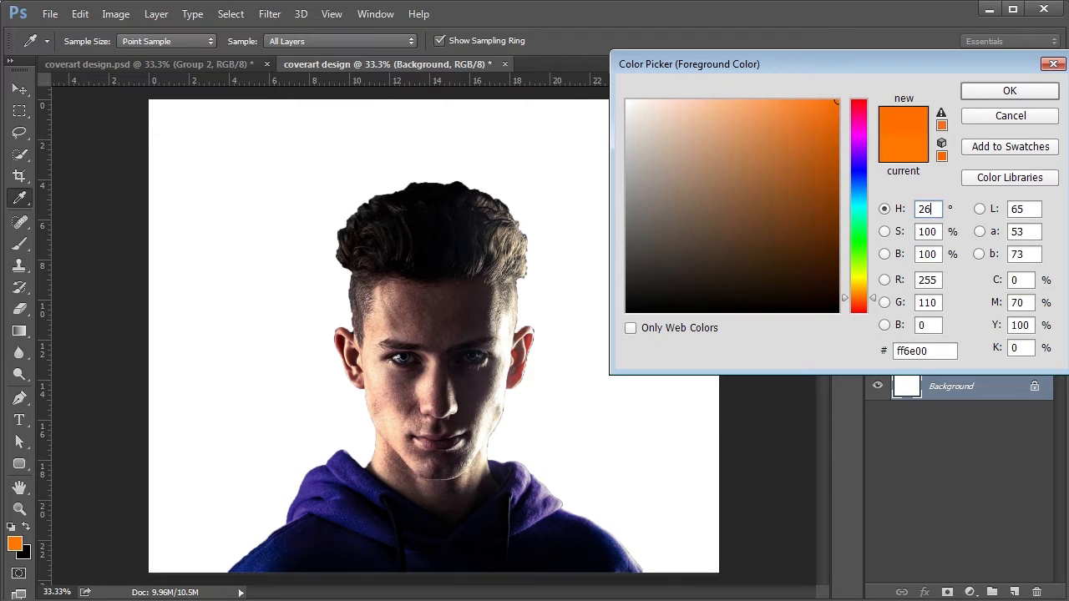
pyautogui.press('Tab')
pyautogui.press('Tab')
pyautogui.click(1009, 93)
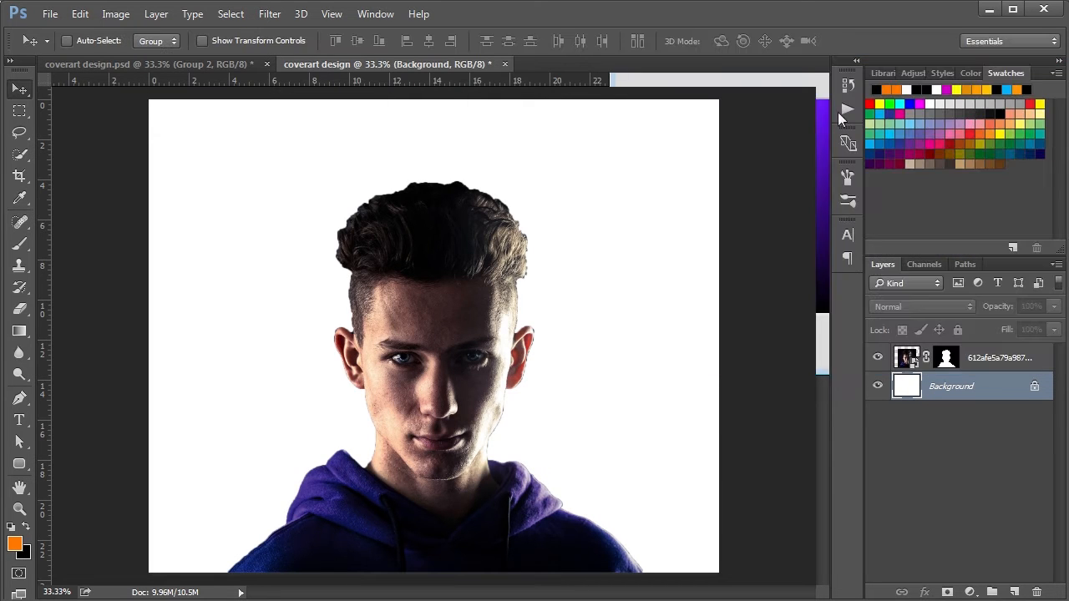
# Render Clouds on the Background layer using the violet foreground and black background colours
pyautogui.click(230, 15)
pyautogui.moveTo(279, 16)
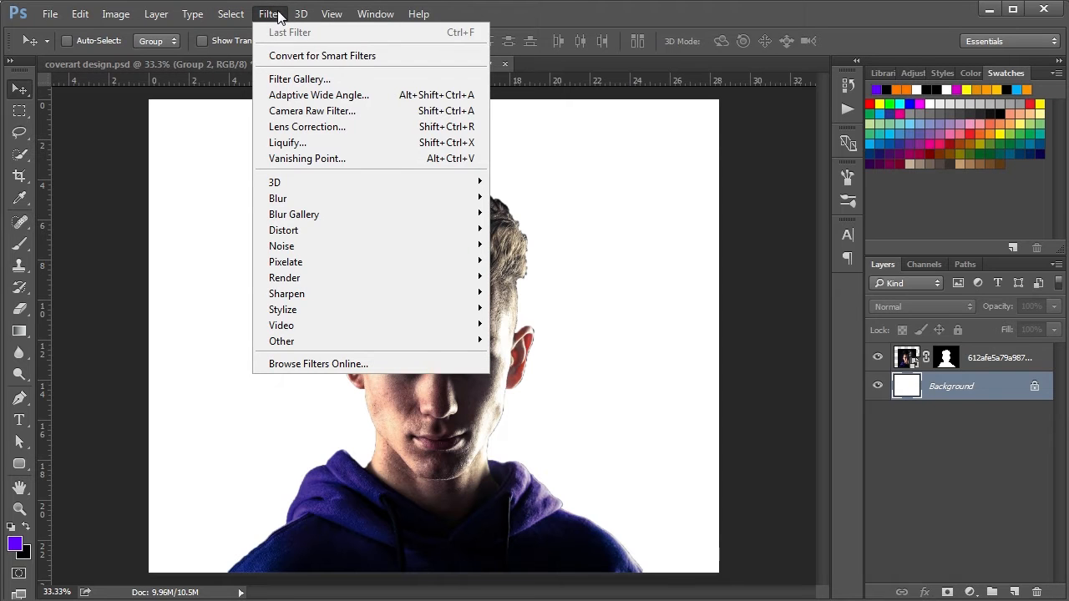
pyautogui.moveTo(389, 285)
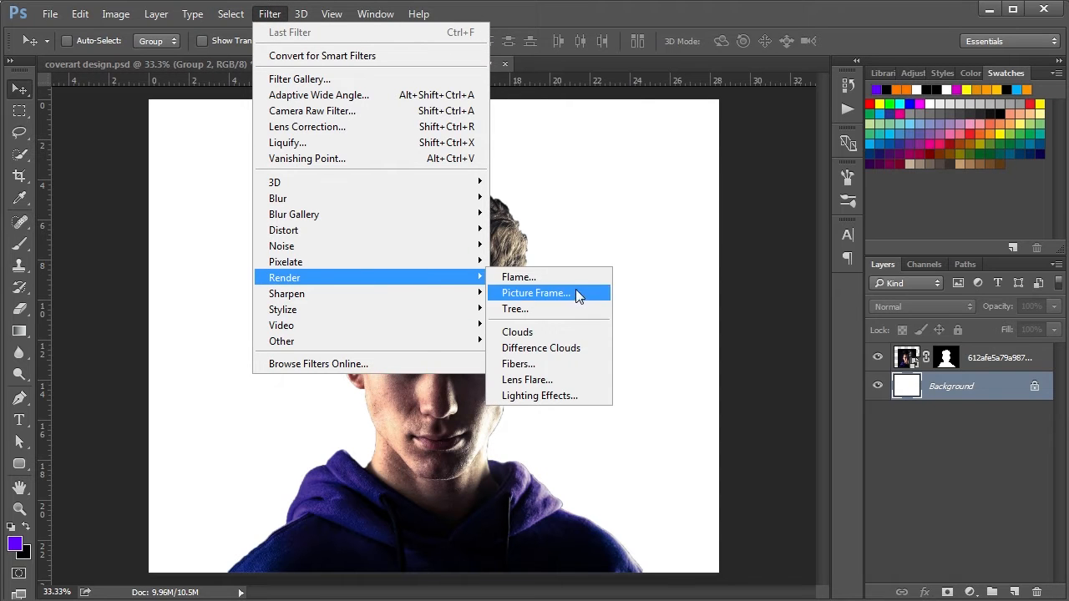
pyautogui.click(566, 331)
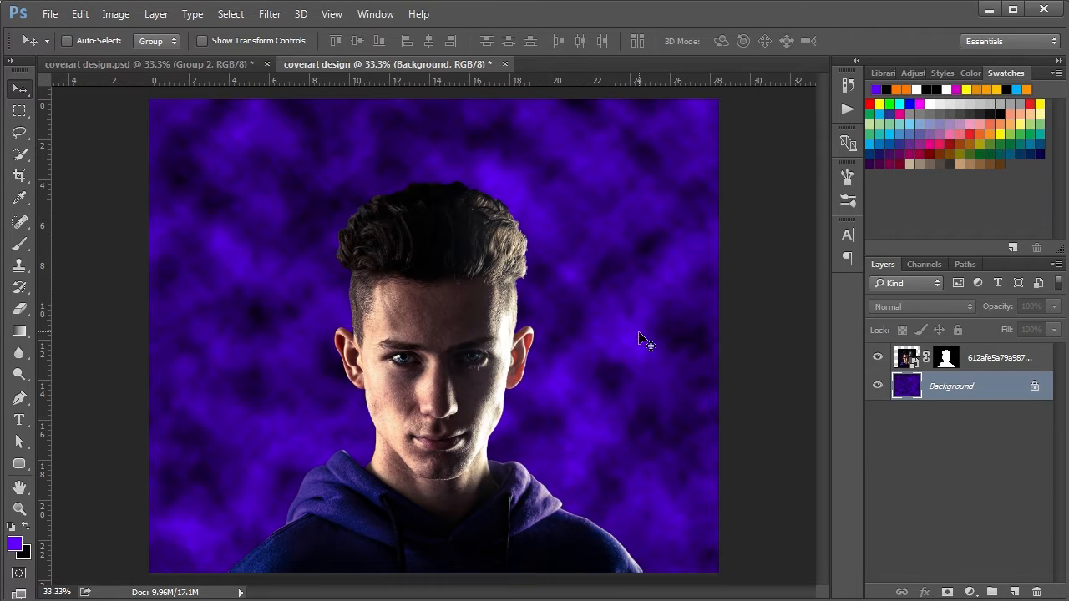
pyautogui.hotkey('ctrl', '-')
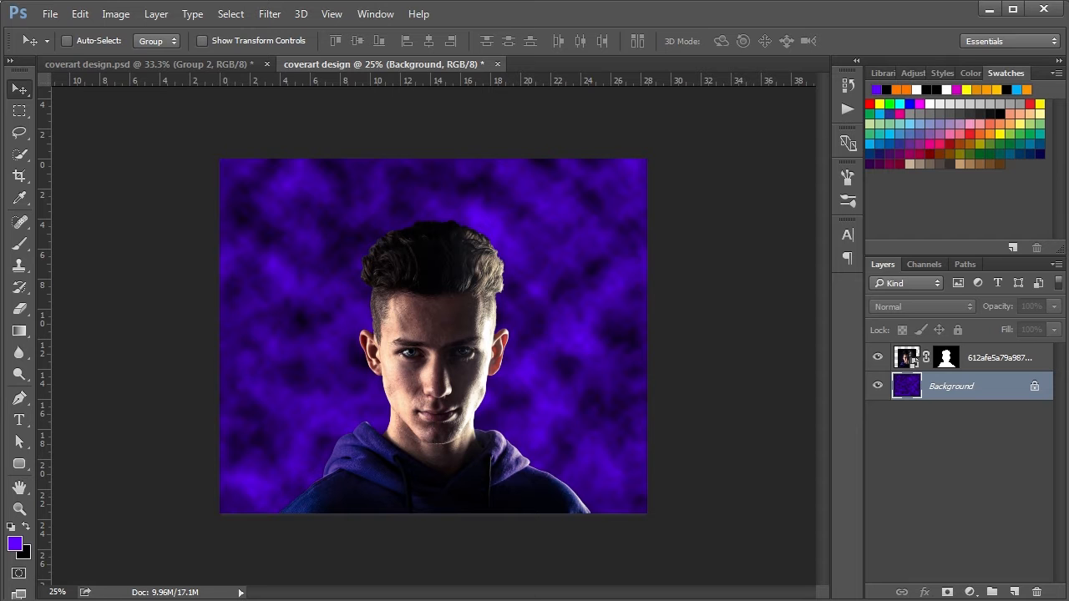
pyautogui.hotkey('alt', 'Tab')
pyautogui.hotkey('alt', 'Tab')
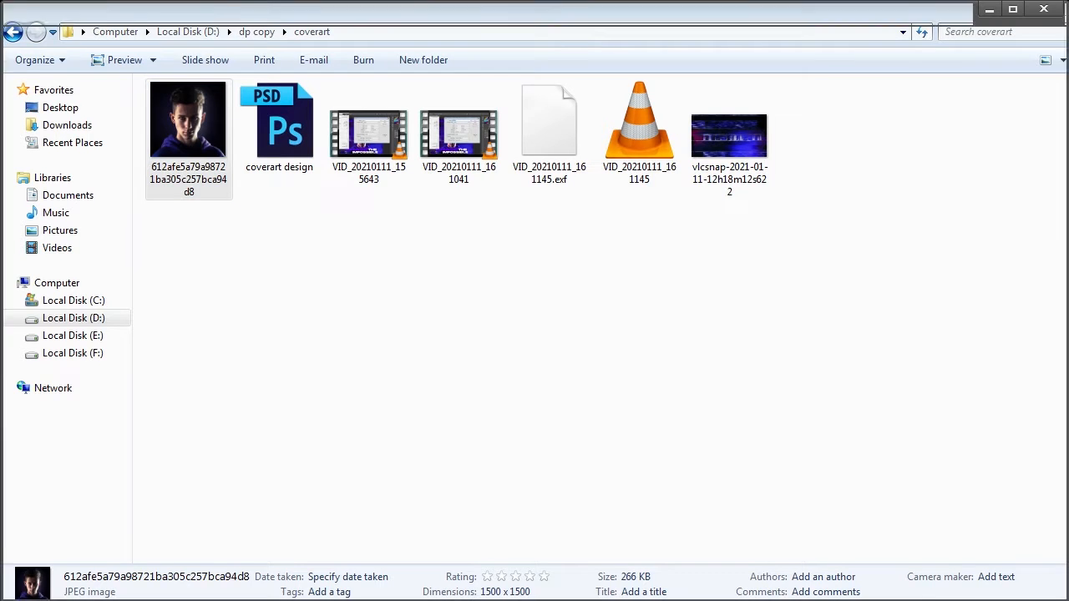
# Load the portrait's mask as a selection, add a Solid Color fill layer of 6200ff from it, and bring it above the portrait
pyautogui.hotkey('ctrl', '+')
pyautogui.hotkey('ctrl', '+')
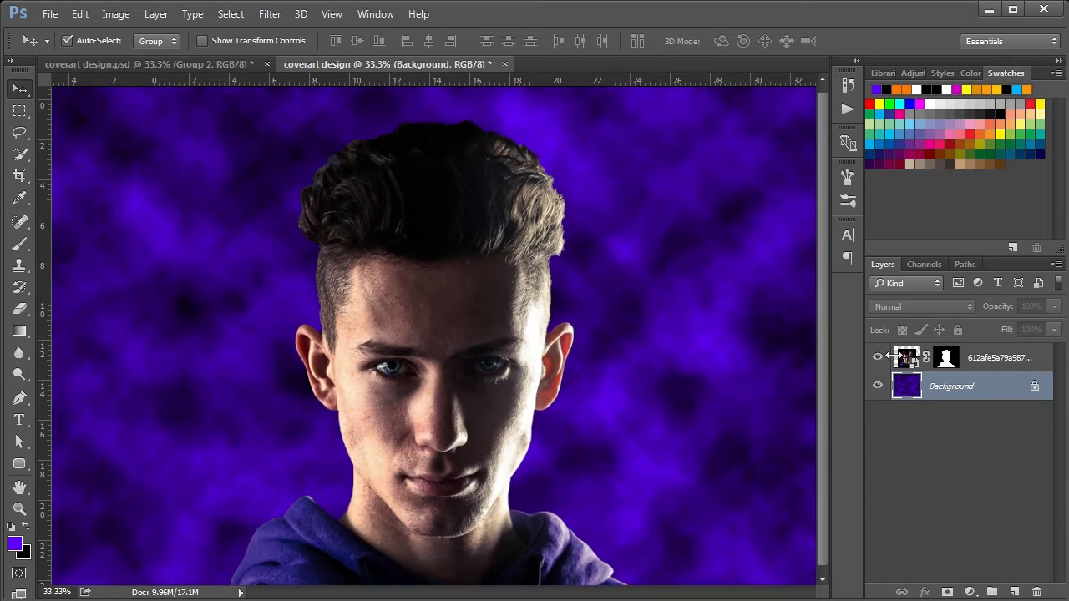
pyautogui.keyDown('ctrl'); pyautogui.click(952, 358); pyautogui.keyUp('ctrl')
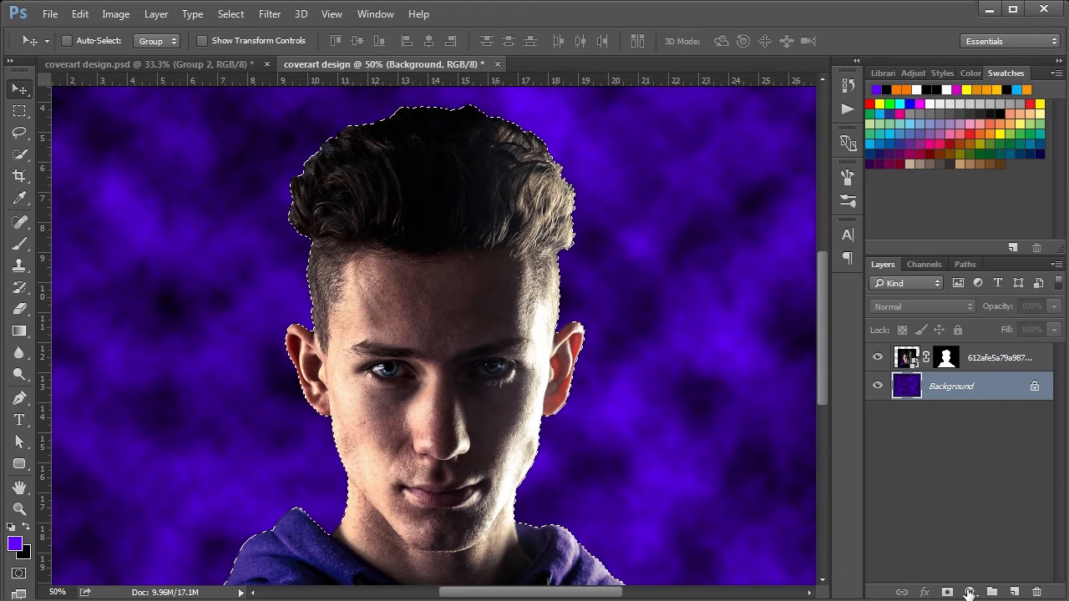
pyautogui.click(968, 592)
pyautogui.click(1014, 227)
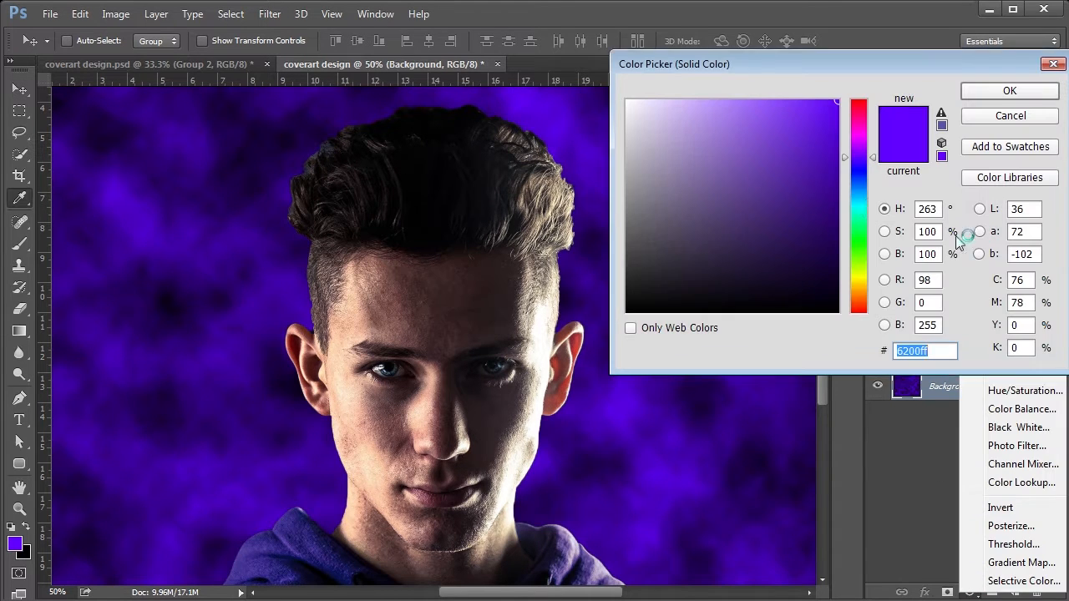
pyautogui.moveTo(797, 192)
pyautogui.mouseDown()
pyautogui.moveTo(842, 105)
pyautogui.moveTo(877, 82)
pyautogui.mouseUp()
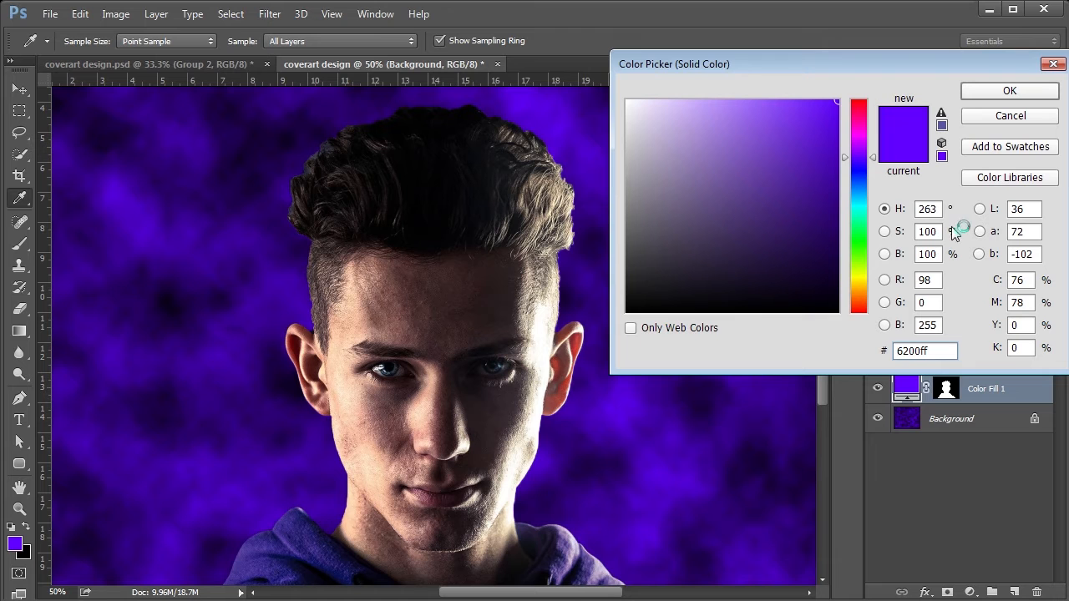
pyautogui.click(1011, 92)
pyautogui.hotkey('ctrl', ']')
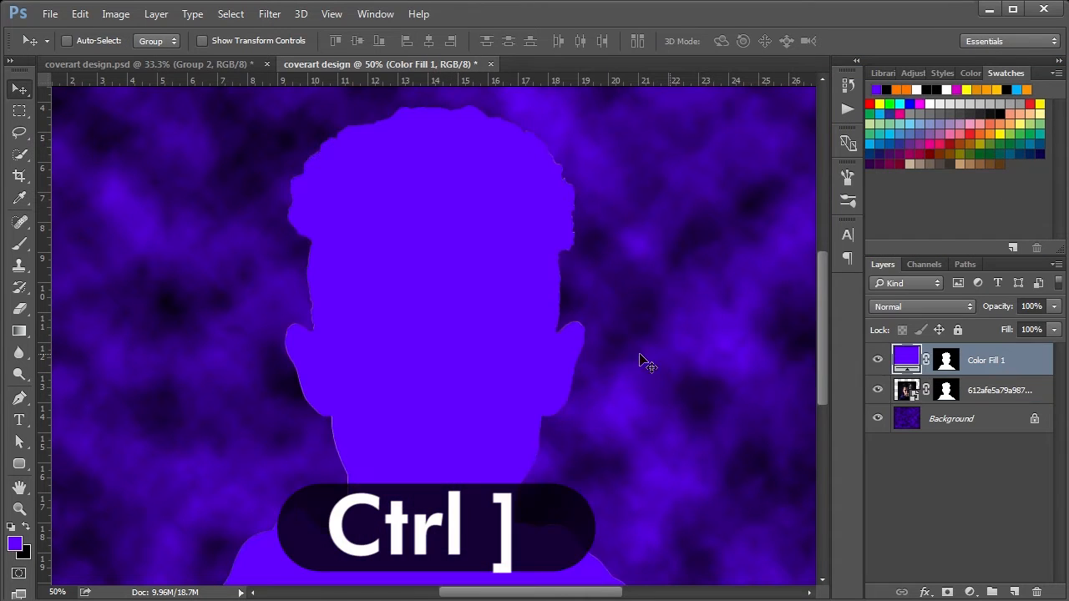
# Set the blend mode of the violet colour fill layer to Overlay, with its mask selected
pyautogui.hotkey('ctrl', '+')
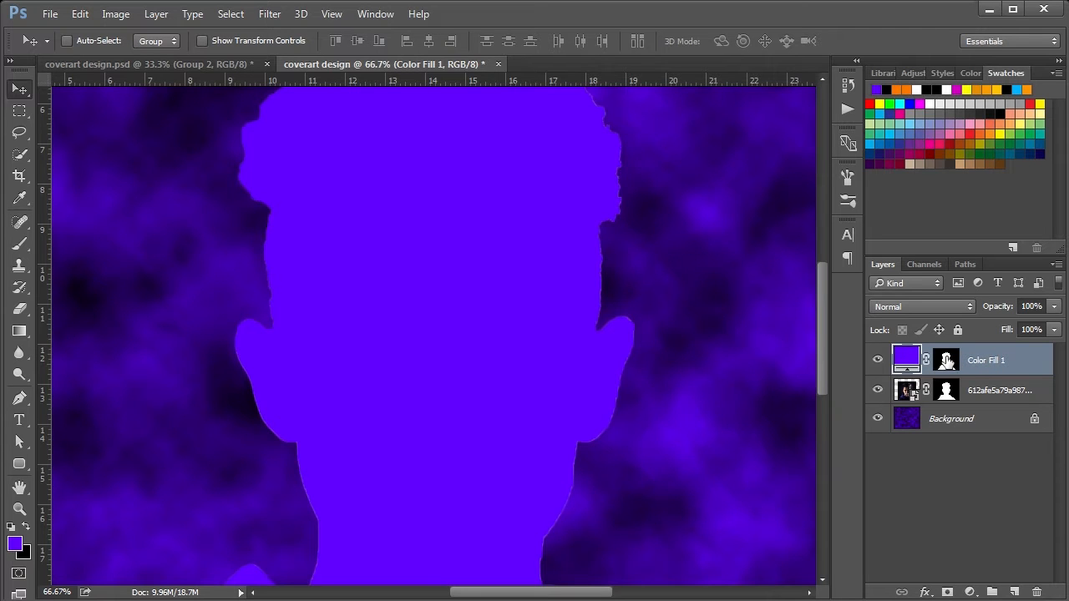
pyautogui.click(947, 360)
pyautogui.hotkey('ctrl', '-')
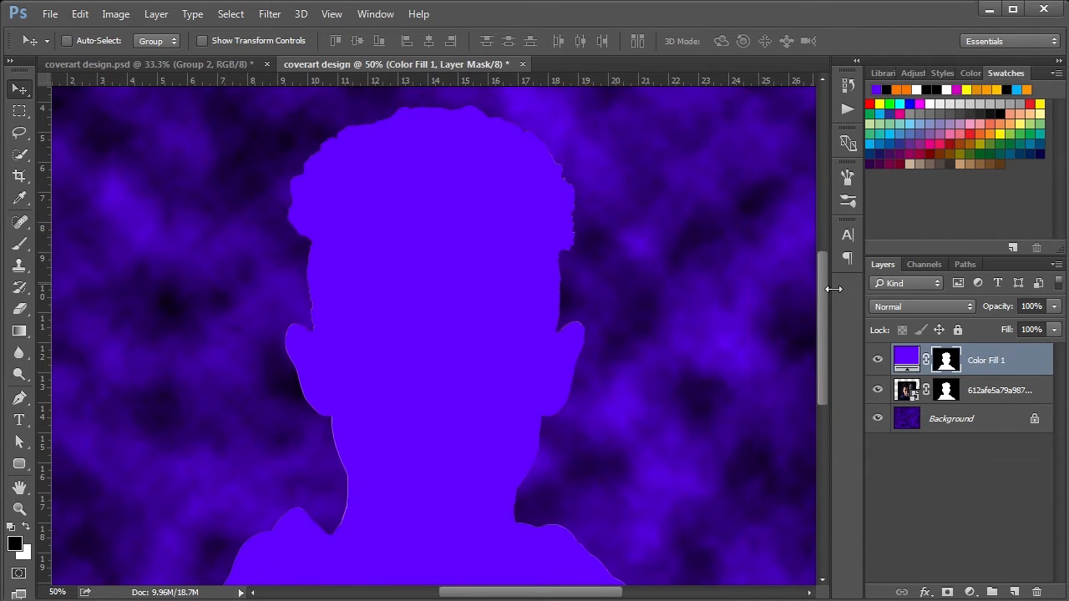
pyautogui.click(891, 306)
pyautogui.click(912, 473)
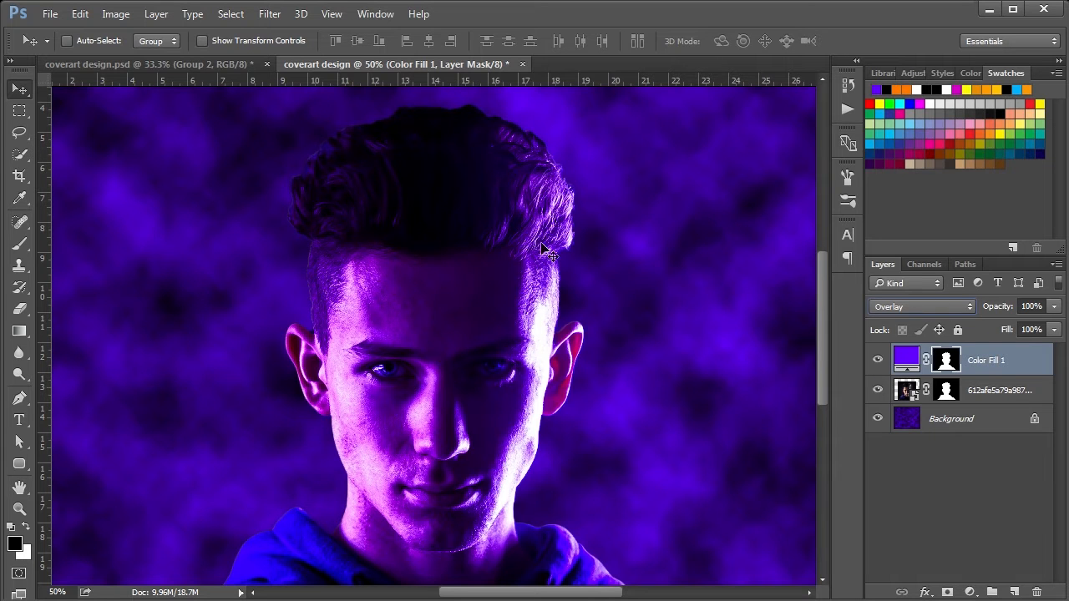
pyautogui.hotkey('ctrl', '-')
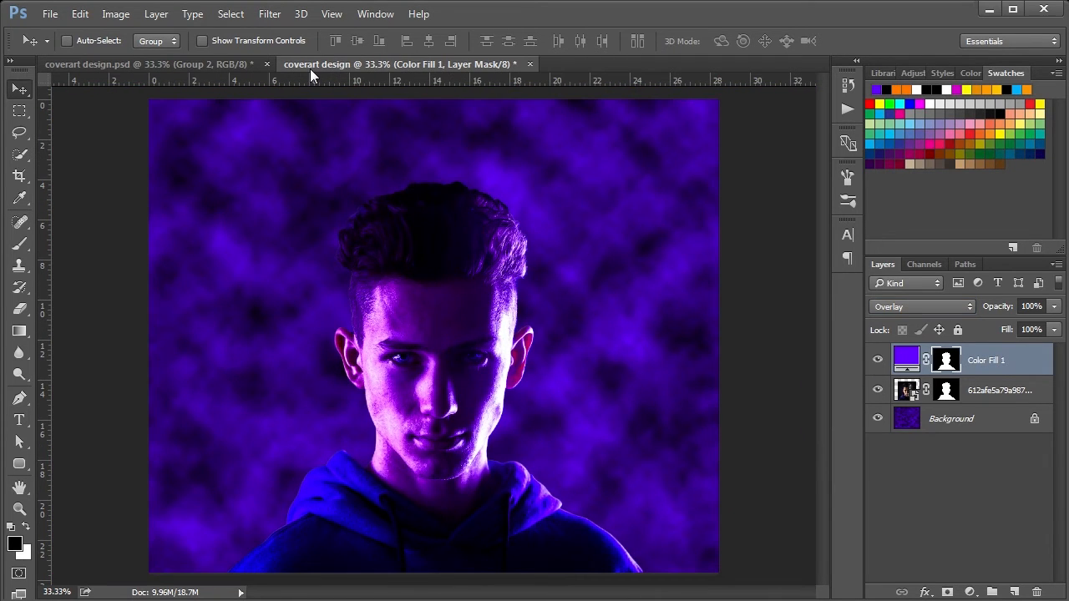
# Choose a soft round 100 px brush with 0% hardness and undo a trial black stroke on the colour fill's mask over the face
pyautogui.click(19, 243)
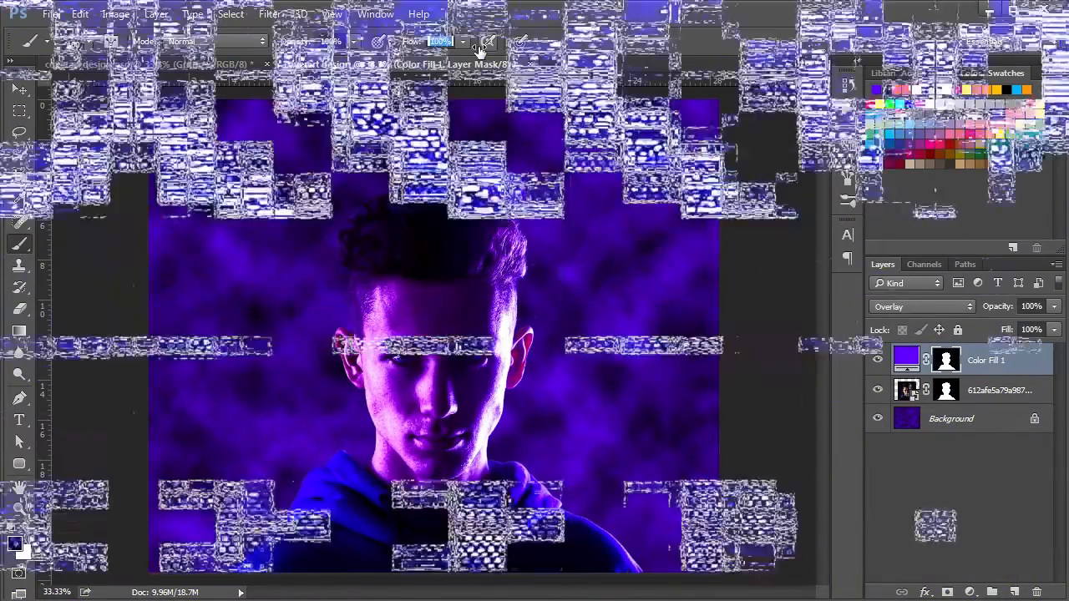
pyautogui.click(89, 41)
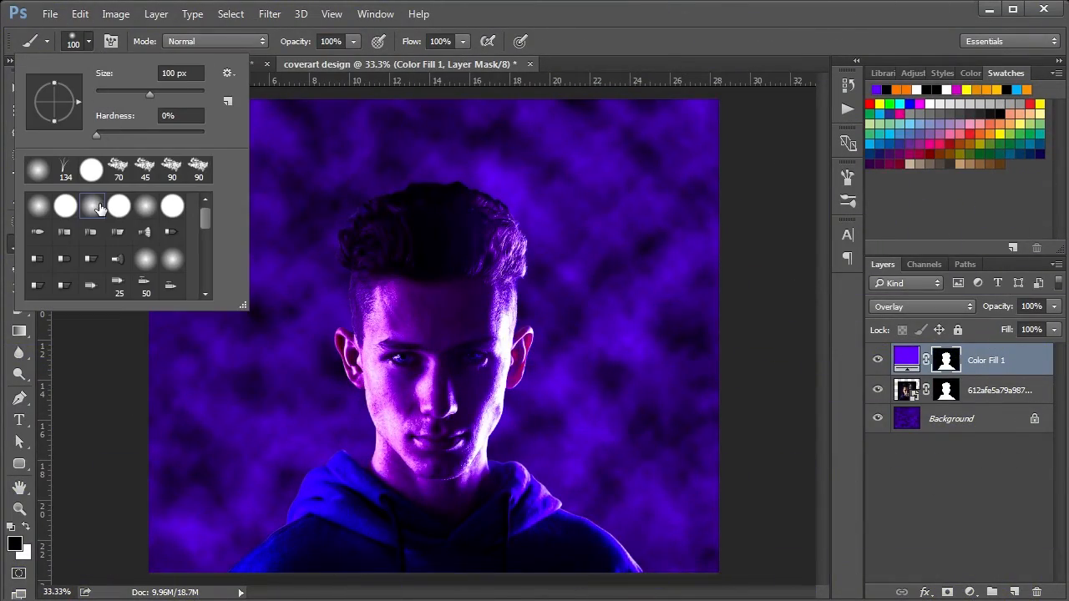
pyautogui.click(597, 8)
pyautogui.moveTo(407, 229); pyautogui.dragTo(404, 365)
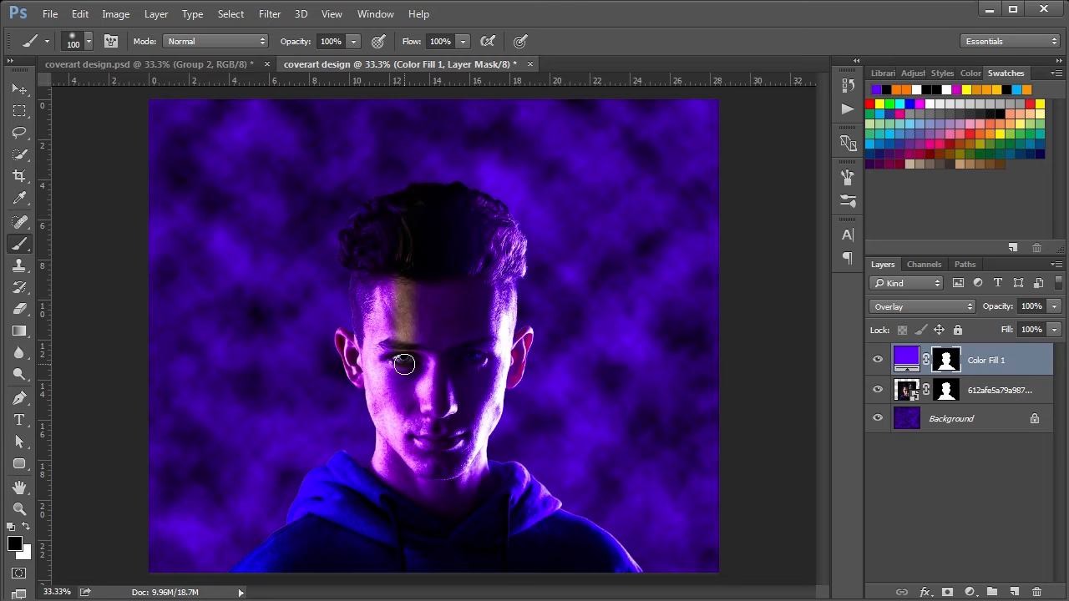
pyautogui.hotkey('ctrl', 'z')
# Enlarge the brush to 800 px and paint black on the colour fill's mask over the left half of the portrait
pyautogui.press(']')
pyautogui.press(']')
pyautogui.press(']')
pyautogui.press(']')
pyautogui.press(']')
pyautogui.press(']')
pyautogui.press(']')
pyautogui.press(']')
pyautogui.press(']')
pyautogui.press(']')
pyautogui.moveTo(356, 220)
pyautogui.mouseDown()
pyautogui.moveTo(343, 439)
pyautogui.moveTo(362, 530)
pyautogui.mouseUp()
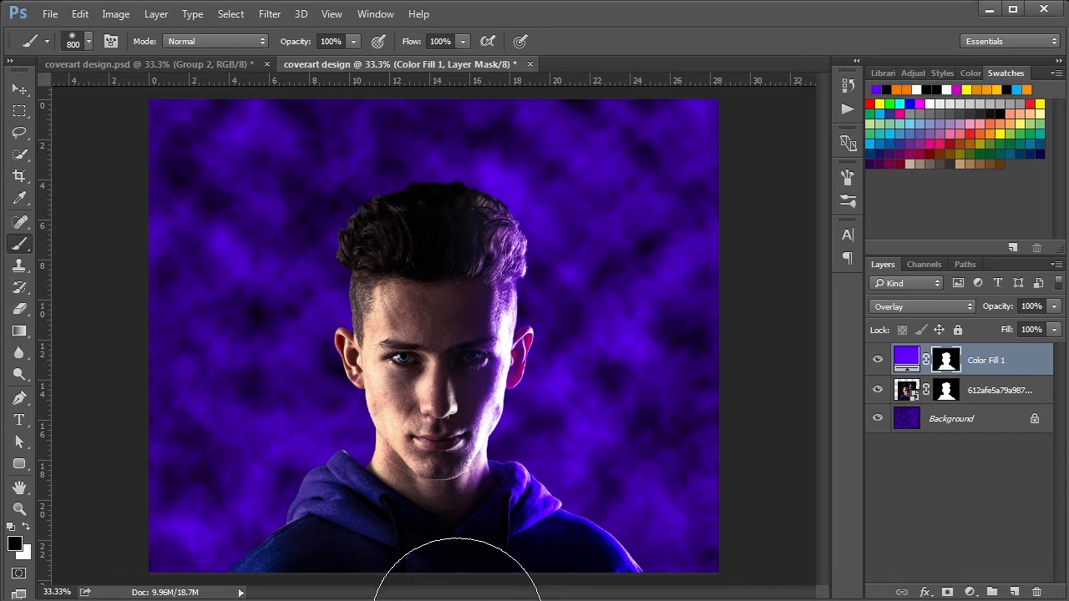
# Switch the brush to white at 150 px and try painting the violet tint back around the right temple and ear
pyautogui.hotkey('ctrl', '+')
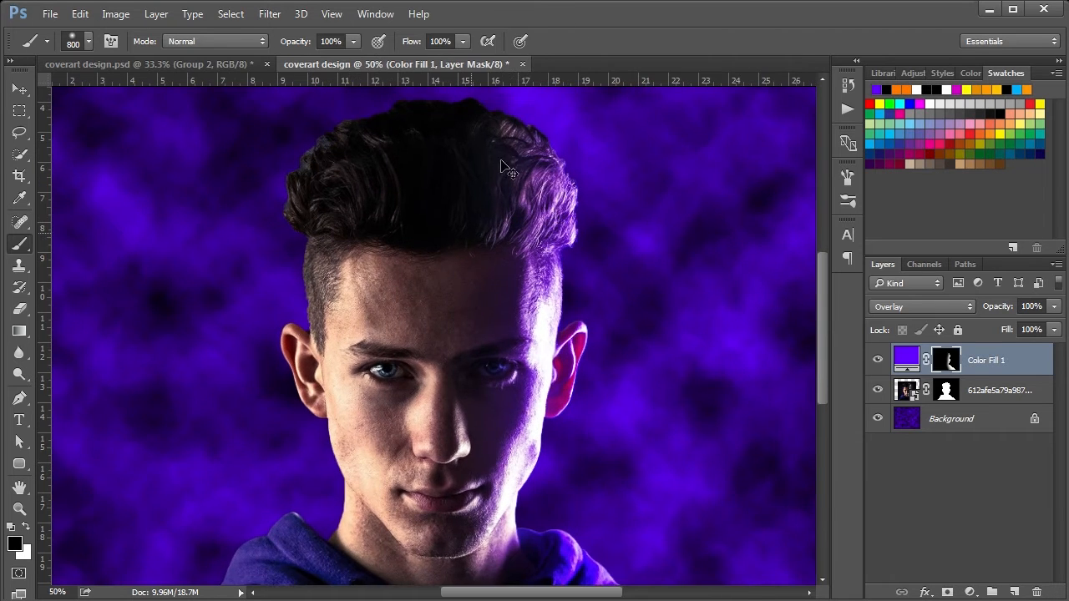
pyautogui.hotkey('ctrl', '+')
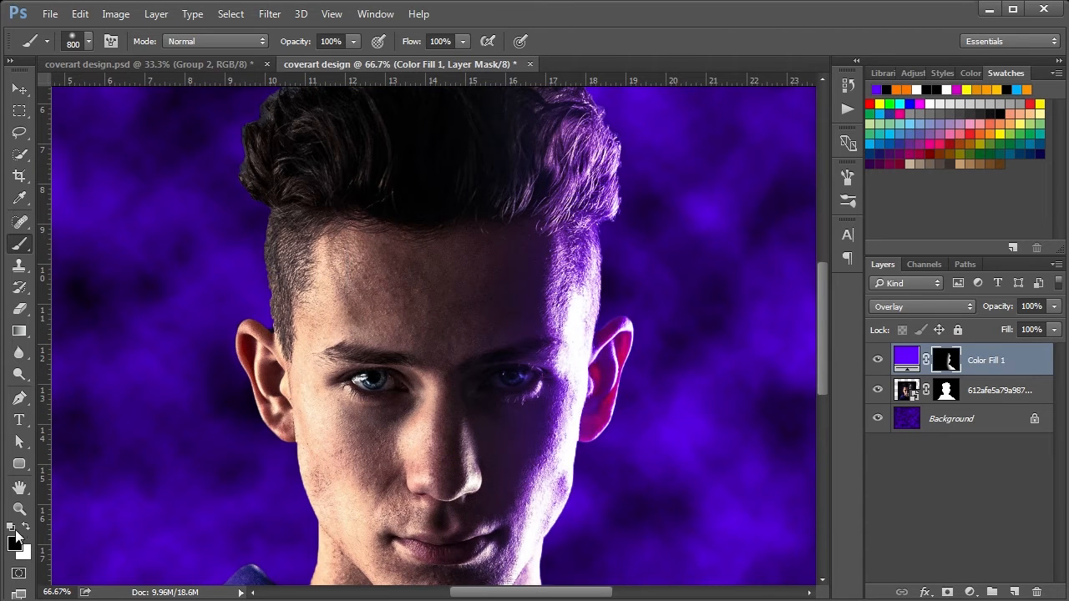
pyautogui.click(24, 527)
pyautogui.press('[')
pyautogui.press('[')
pyautogui.press('[')
pyautogui.press('[')
pyautogui.press('[')
pyautogui.press('[')
pyautogui.press('[')
pyautogui.press('[')
pyautogui.press('[')
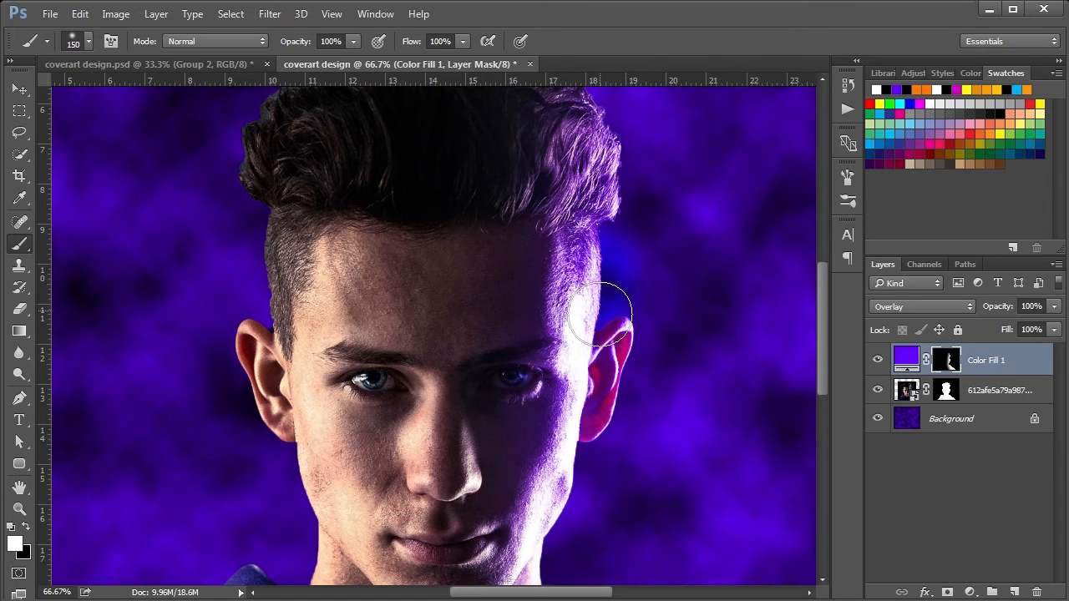
pyautogui.click(591, 319)
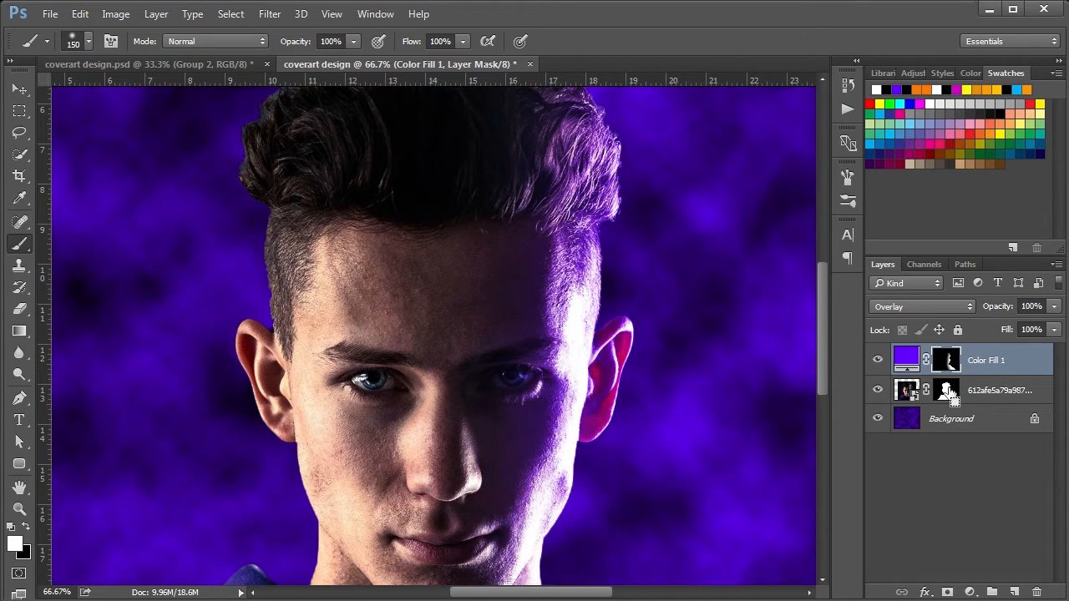
# Load the portrait's mask as a selection and paint white on the colour fill's mask along the right edge of the hair, ear and hoodie
pyautogui.keyDown('ctrl'); pyautogui.click(946, 390); pyautogui.keyUp('ctrl')
pyautogui.moveTo(568, 133)
pyautogui.mouseDown()
pyautogui.moveTo(561, 236)
pyautogui.moveTo(570, 347)
pyautogui.moveTo(553, 306)
pyautogui.moveTo(611, 338)
pyautogui.moveTo(600, 339)
pyautogui.moveTo(609, 284)
pyautogui.moveTo(611, 351)
pyautogui.moveTo(566, 402)
pyautogui.moveTo(539, 488)
pyautogui.moveTo(554, 488)
pyautogui.moveTo(574, 417)
pyautogui.moveTo(595, 301)
pyautogui.moveTo(582, 297)
pyautogui.moveTo(584, 322)
pyautogui.moveTo(620, 278)
pyautogui.mouseUp()
pyautogui.scroll(-2, 554, 306)
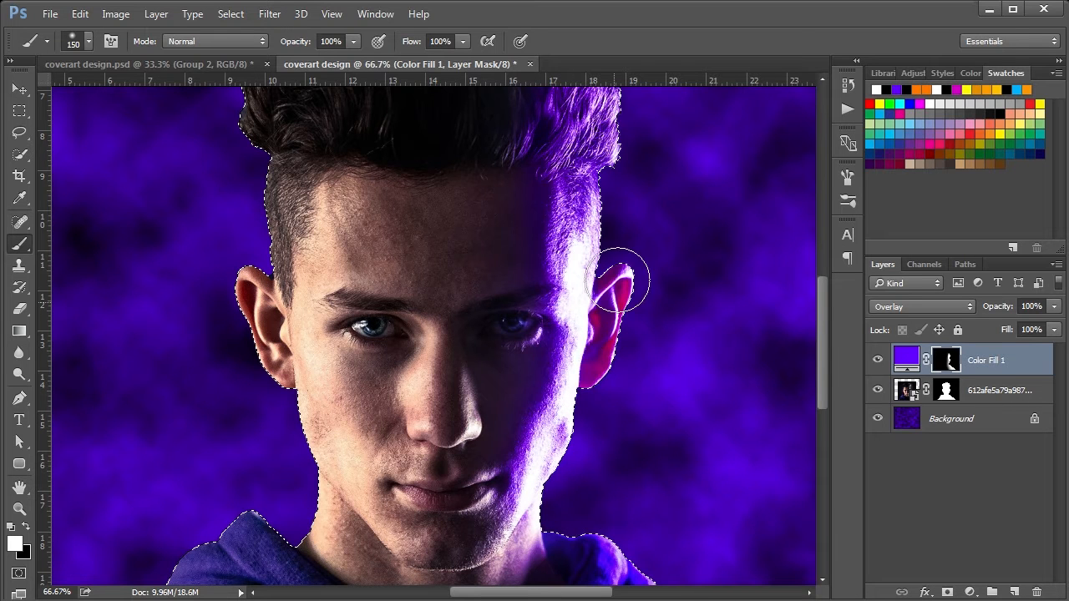
pyautogui.scroll(-7, 620, 278)
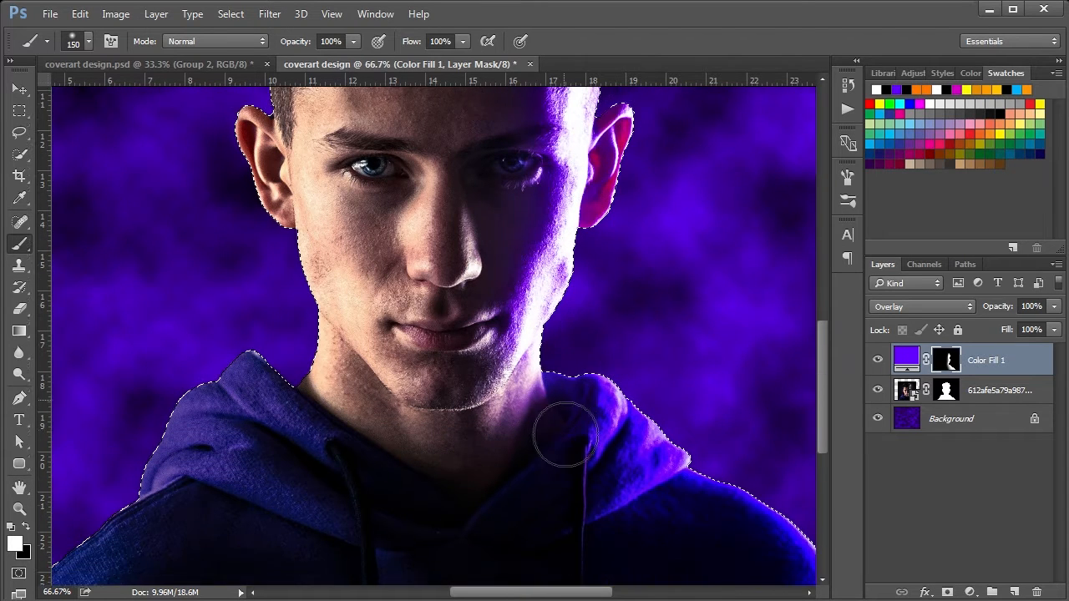
pyautogui.scroll(-1, 565, 434)
pyautogui.moveTo(561, 349)
pyautogui.mouseDown()
pyautogui.moveTo(553, 374)
pyautogui.moveTo(591, 434)
pyautogui.mouseUp()
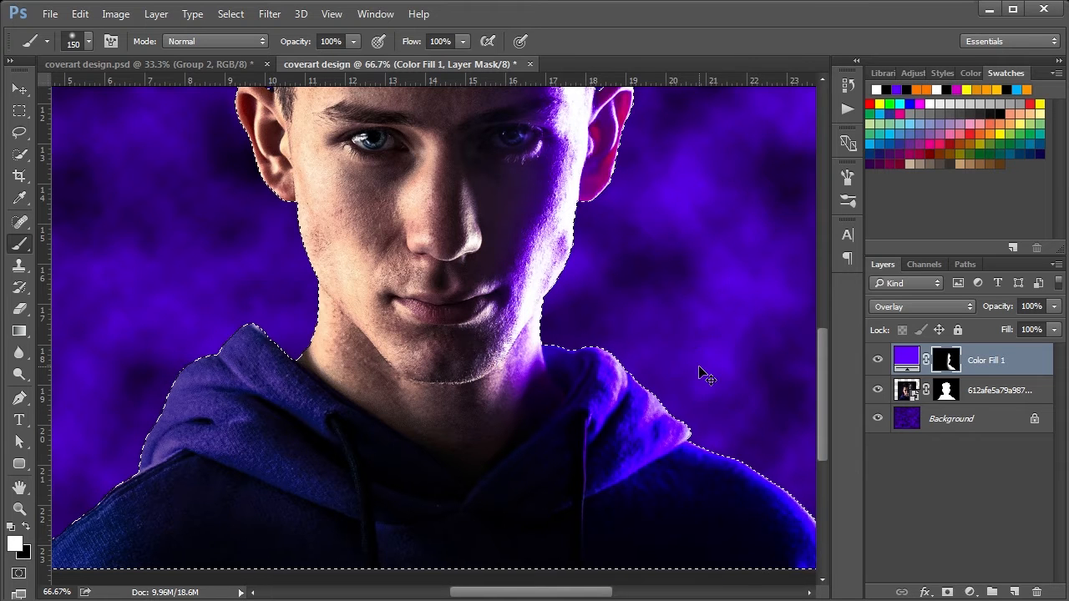
pyautogui.scroll(3, 603, 232)
pyautogui.hotkey('ctrl', '-')
pyautogui.hotkey('ctrl', '-')
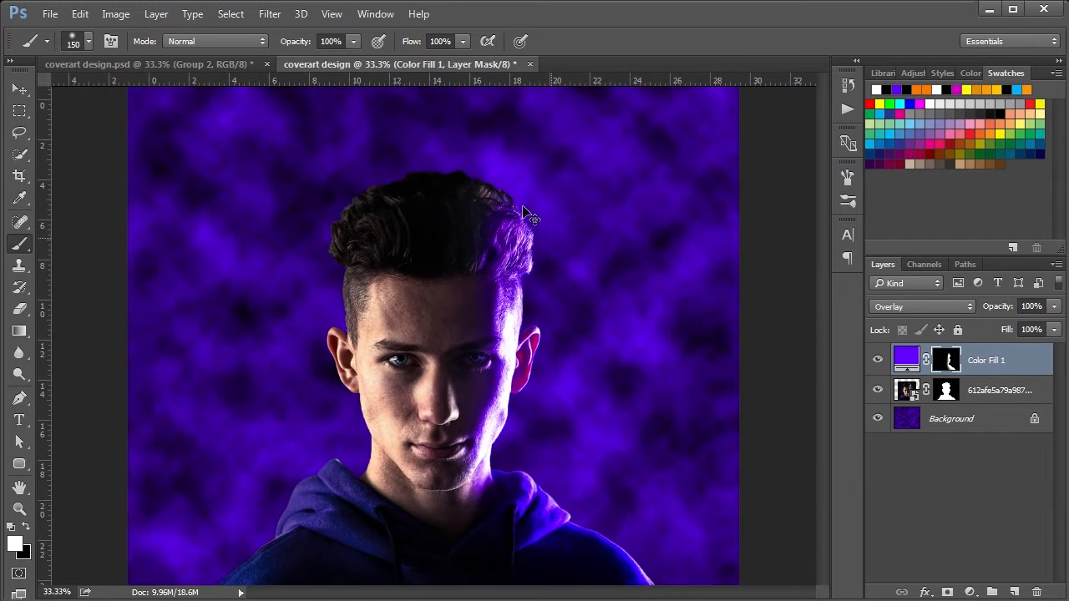
# Switch the mask brush to black and enlarge it to 250 px
pyautogui.hotkey('ctrl', '+')
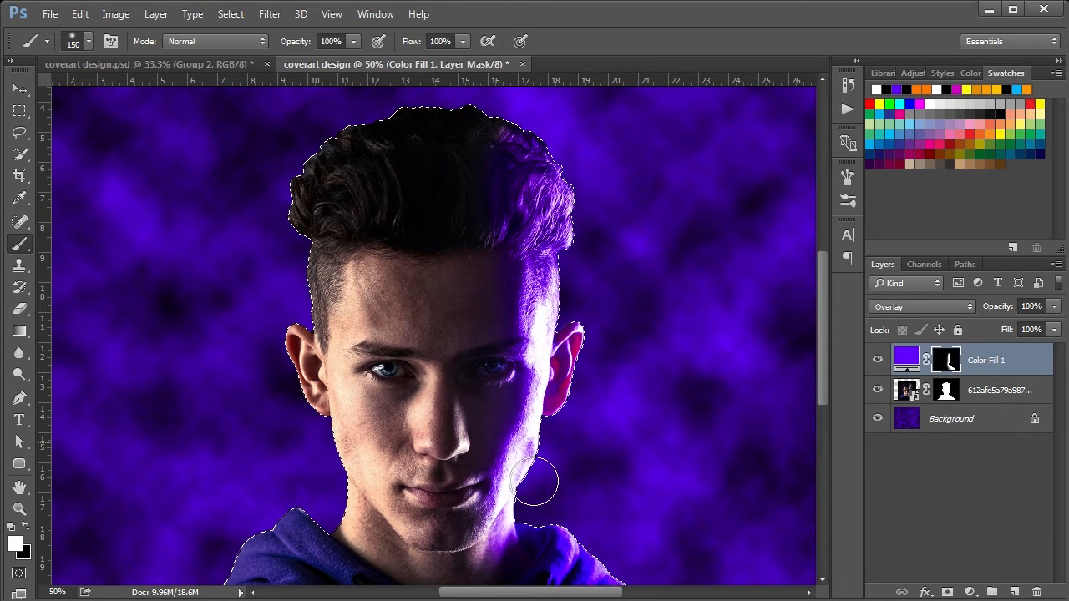
pyautogui.click(28, 526)
pyautogui.press(']')
pyautogui.press(']')
pyautogui.press(']')
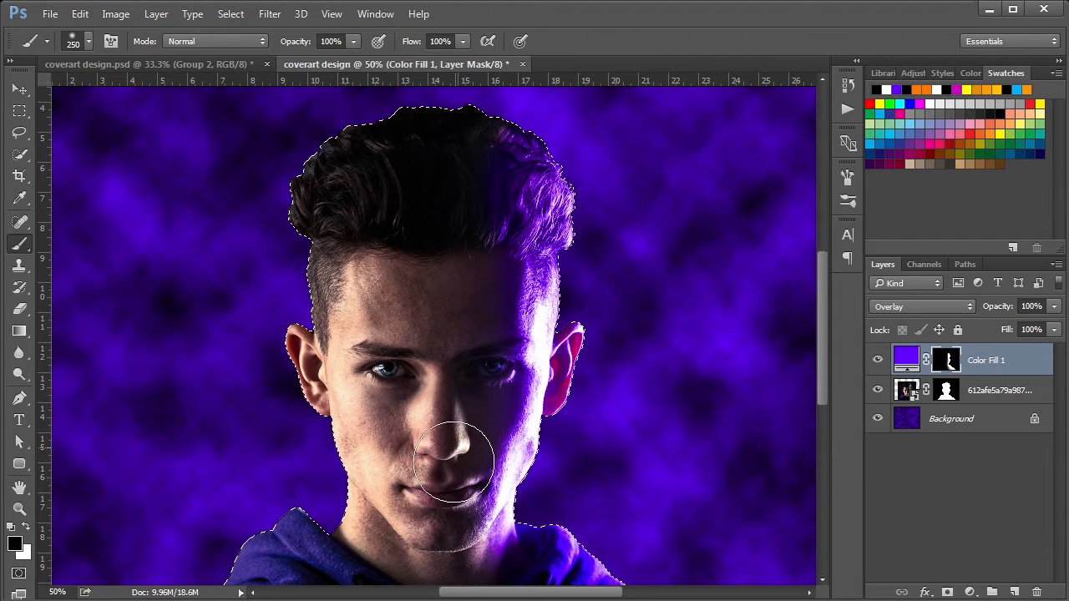
pyautogui.hotkey('ctrl', 'd')
pyautogui.hotkey('ctrl', '-')
pyautogui.moveTo(150, 101); pyautogui.dragTo(622, 290)
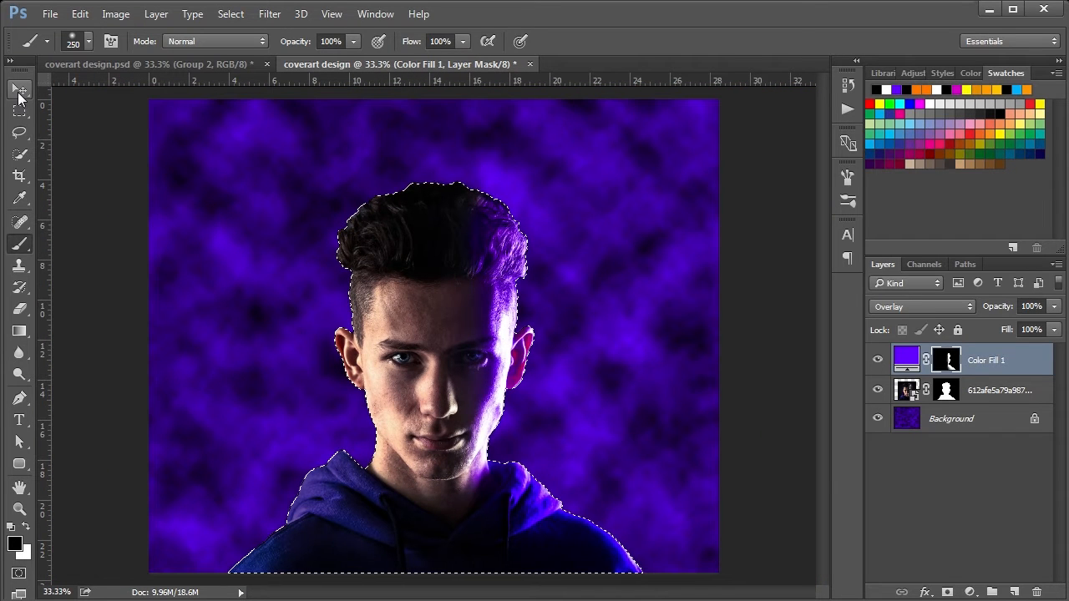
# Set the brush opacity to 57% and flow to 40%, with white as the foreground colour
pyautogui.moveTo(303, 46); pyautogui.dragTo(263, 44)
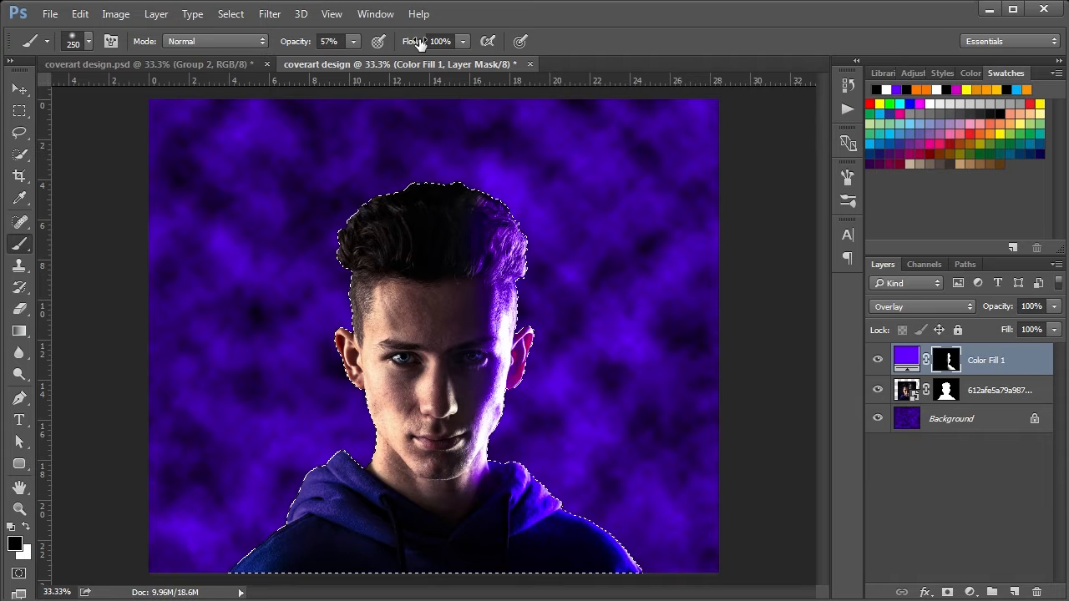
pyautogui.moveTo(409, 47)
pyautogui.mouseDown()
pyautogui.moveTo(381, 41)
pyautogui.moveTo(410, 41)
pyautogui.mouseUp()
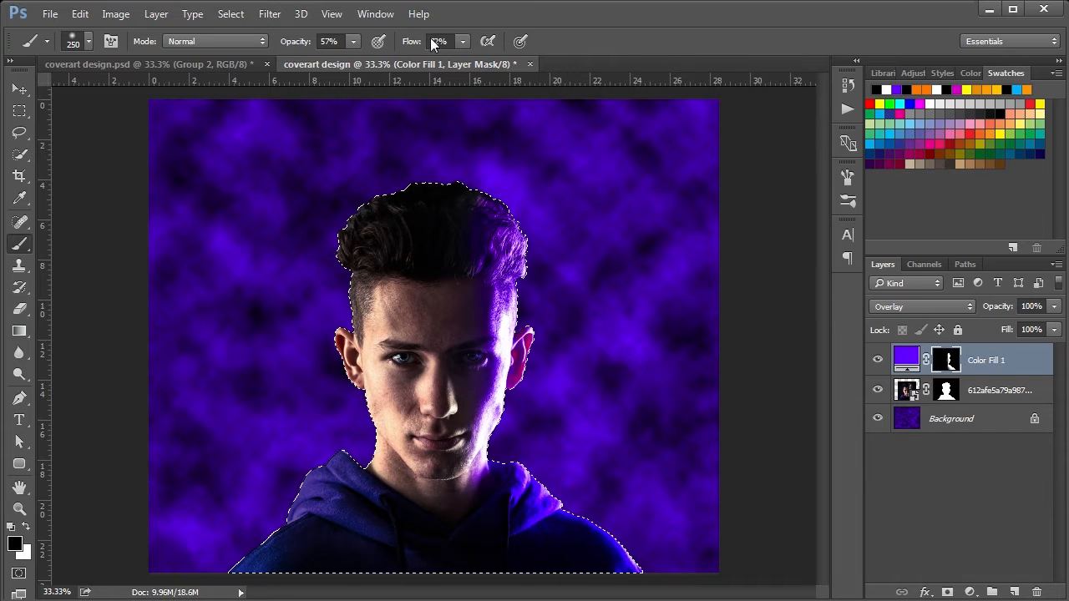
pyautogui.click(442, 42)
pyautogui.write('40')
pyautogui.press('Return')
pyautogui.click(26, 527)
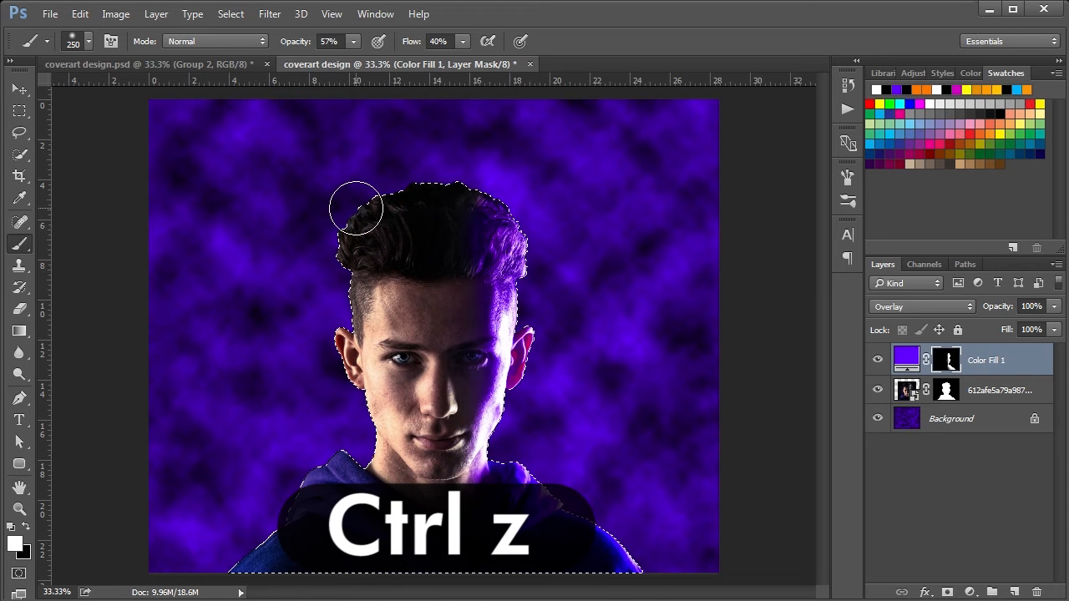
# Paint a faint violet tint over the left side of the portrait on the fill's mask with a white 900 px brush at 32% opacity
pyautogui.moveTo(277, 48); pyautogui.dragTo(277, 49)
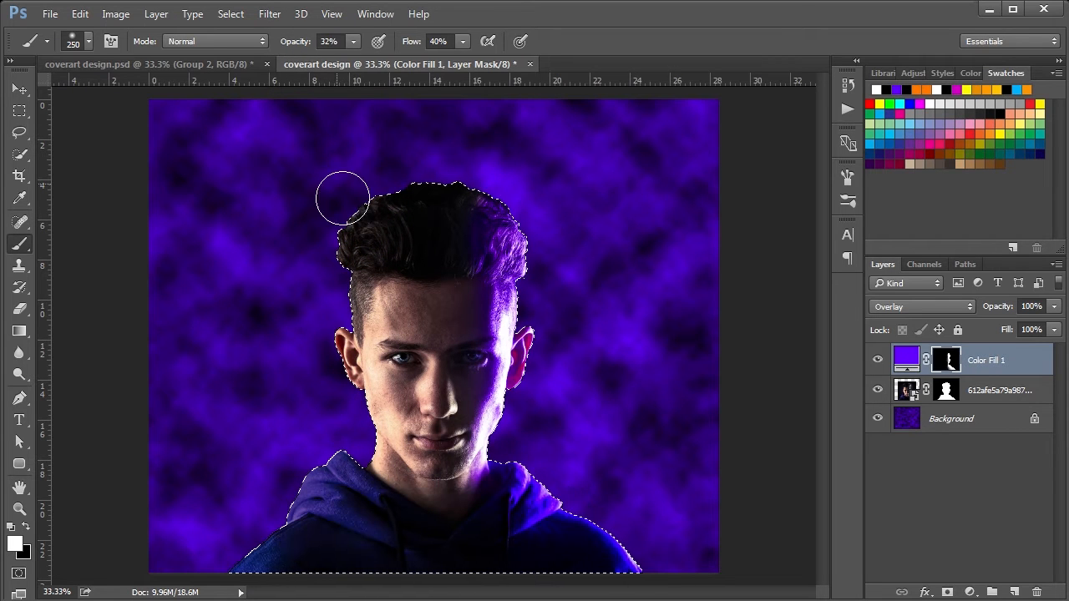
pyautogui.press(']')
pyautogui.press(']')
pyautogui.press(']')
pyautogui.press(']')
pyautogui.press(']')
pyautogui.press(']')
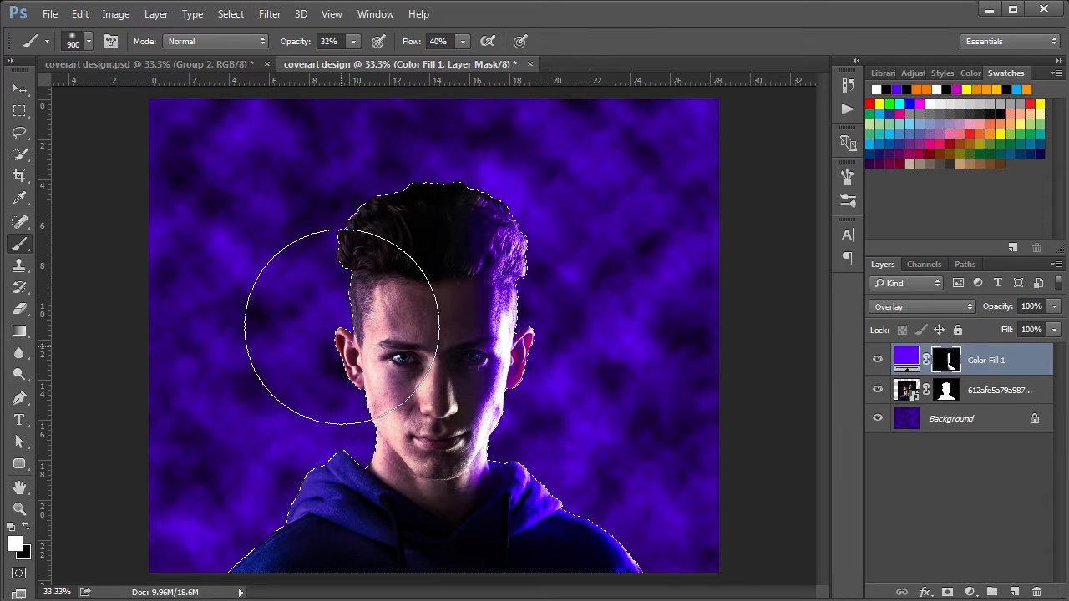
pyautogui.moveTo(368, 272)
pyautogui.mouseDown()
pyautogui.moveTo(332, 399)
pyautogui.moveTo(277, 493)
pyautogui.moveTo(284, 482)
pyautogui.mouseUp()
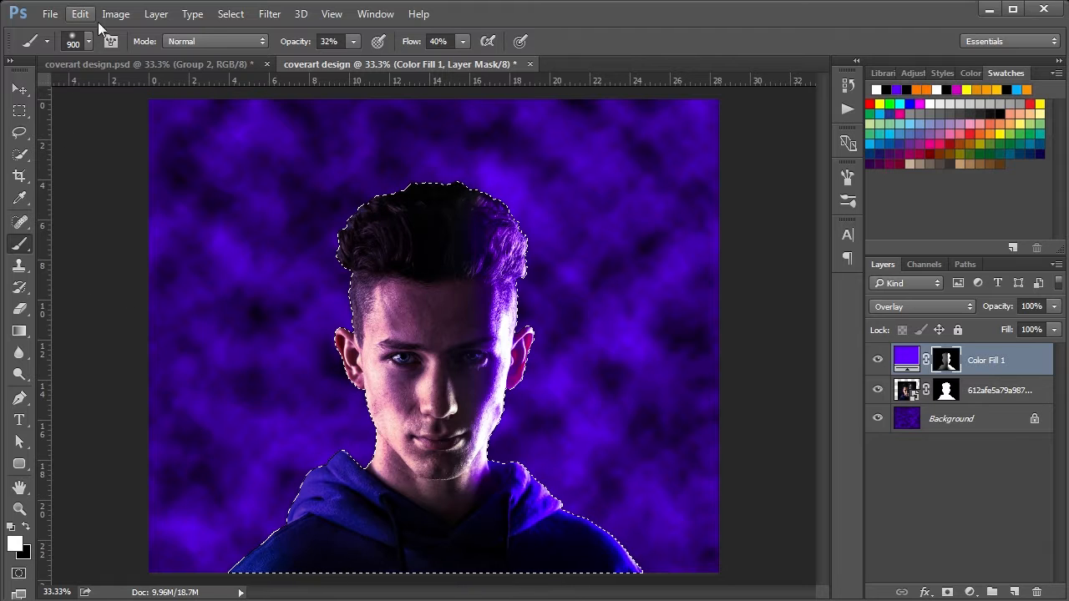
# Set the brush opacity to 27% and the foreground colour to black, undoing a trial Eraser stroke on the forehead
pyautogui.click(285, 43)
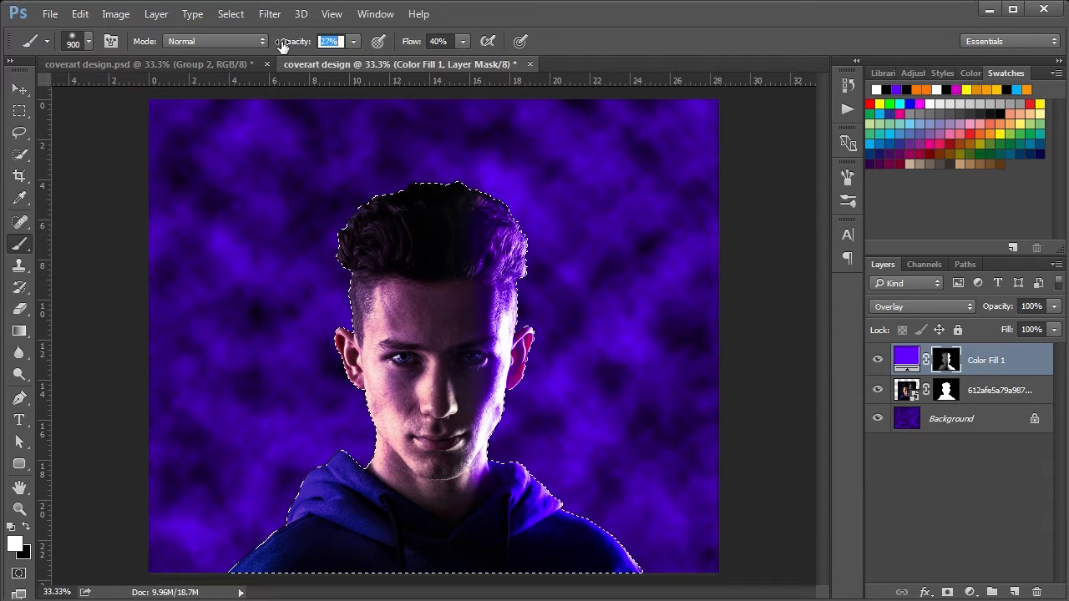
pyautogui.click(19, 308)
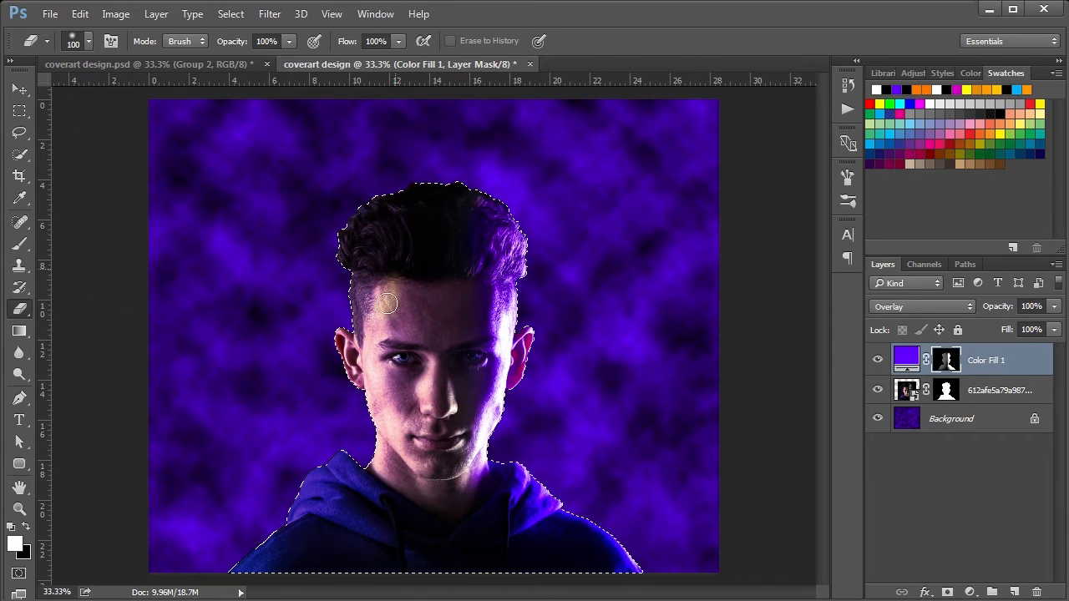
pyautogui.hotkey('ctrl', 'z')
pyautogui.click(26, 525)
pyautogui.hotkey('ctrl', 'z')
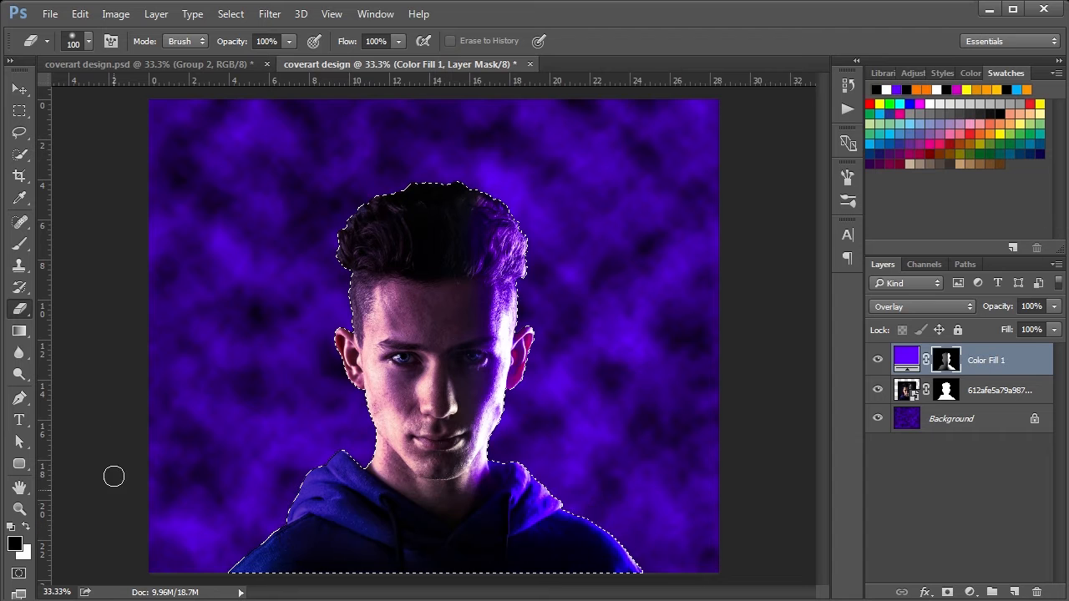
pyautogui.click(28, 244)
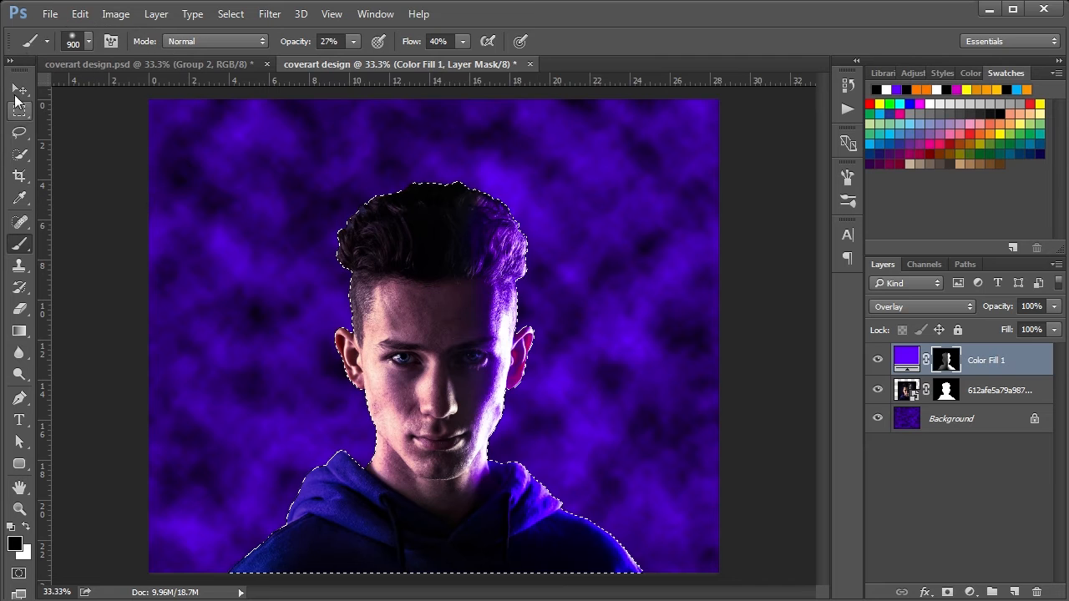
# Switch to the Move tool and deselect the portrait selection
pyautogui.click(19, 88)
pyautogui.hotkey('ctrl', 'd')
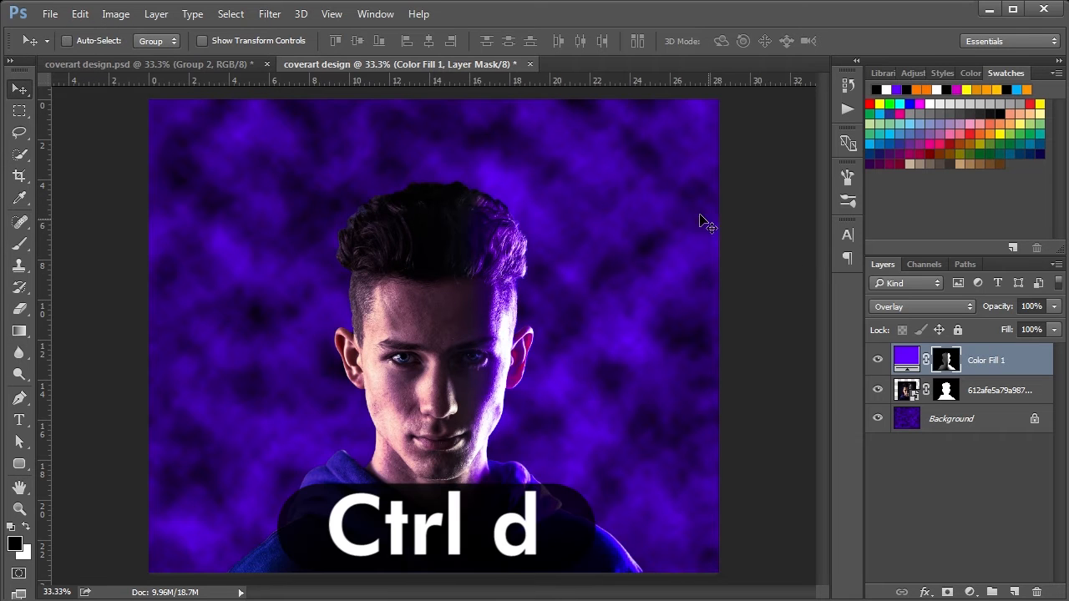
pyautogui.hotkey('ctrl', '-')
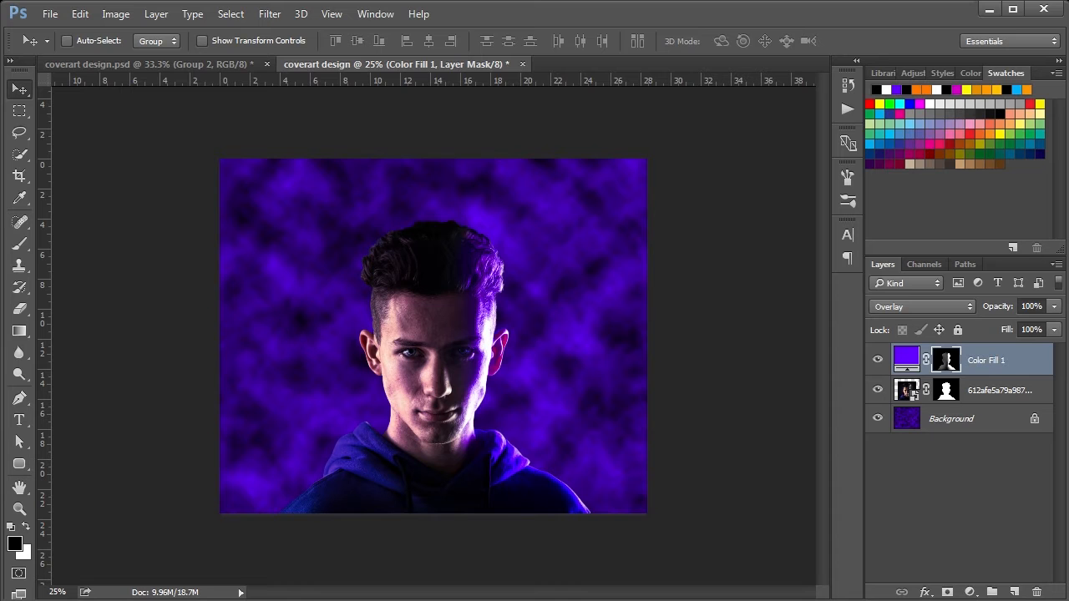
pyautogui.hotkey('alt', 'Tab')
pyautogui.click(738, 153)
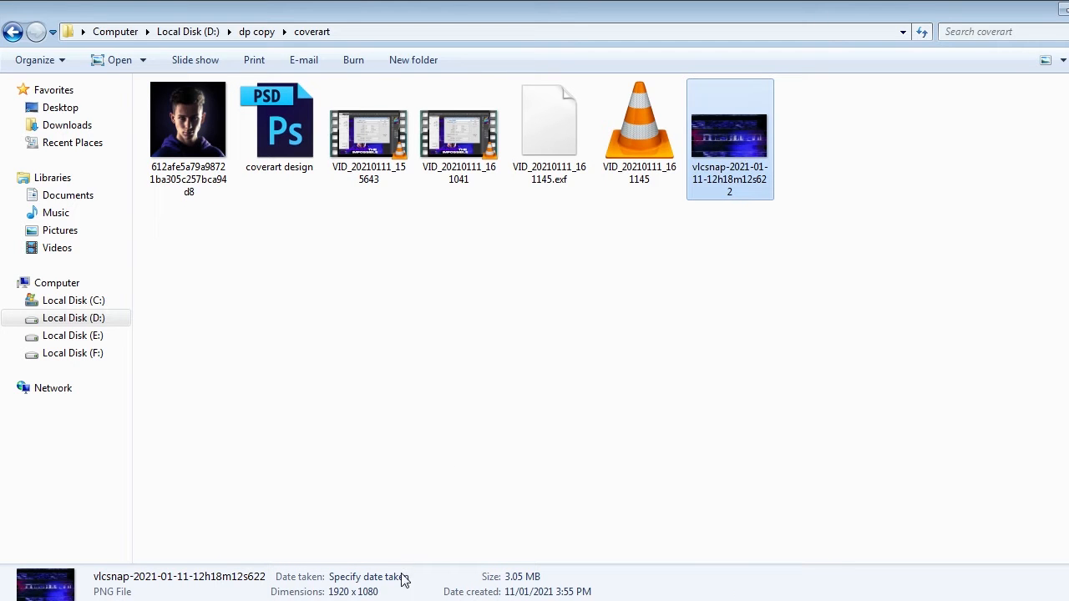
pyautogui.moveTo(738, 153); pyautogui.dragTo(384, 401)
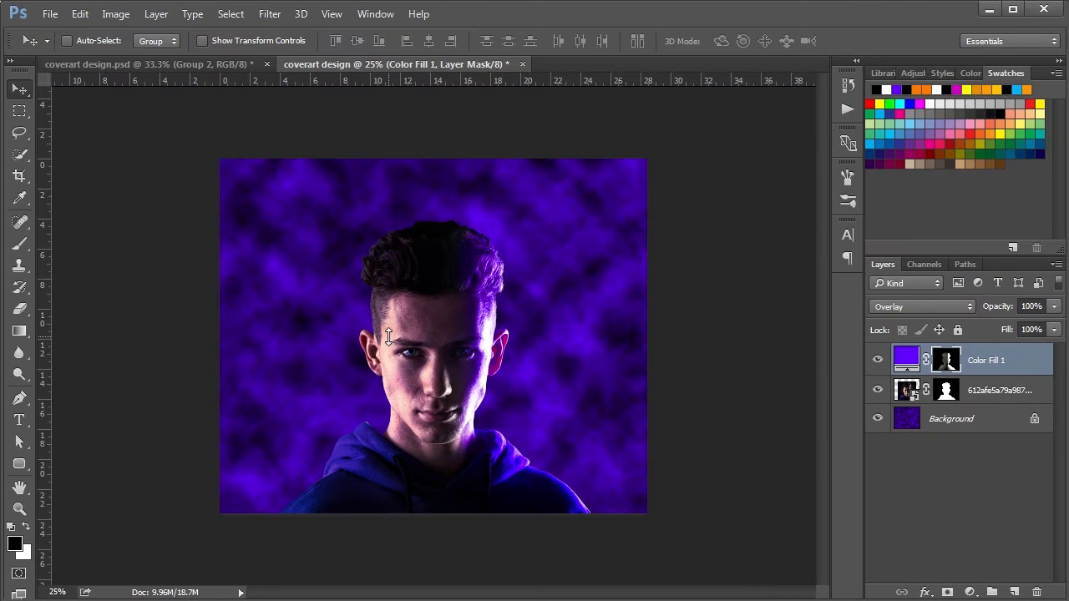
pyautogui.moveTo(388, 337); pyautogui.dragTo(388, 338)
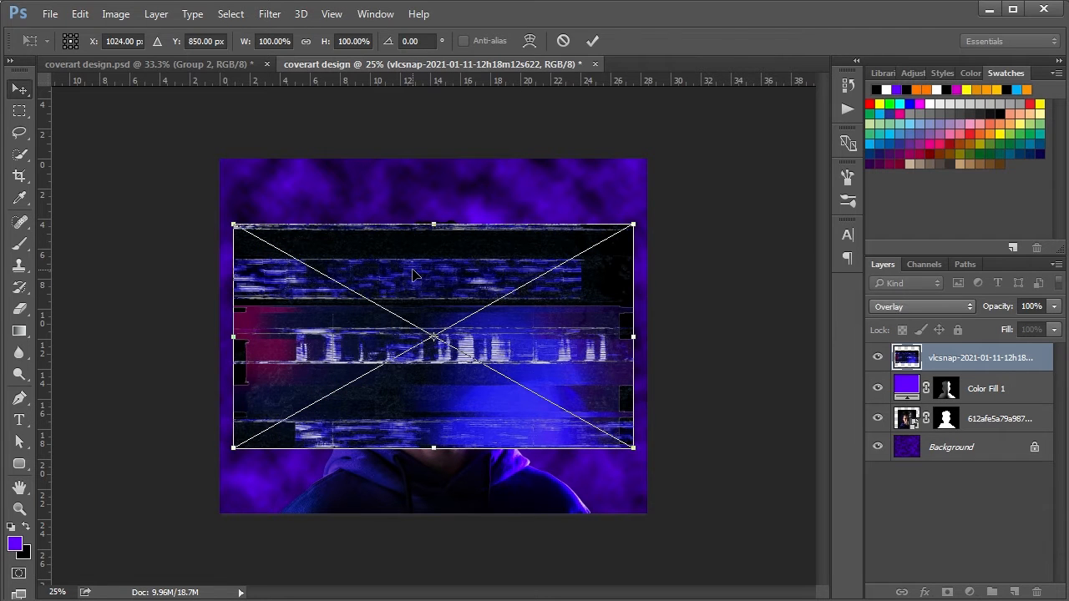
pyautogui.press('Return')
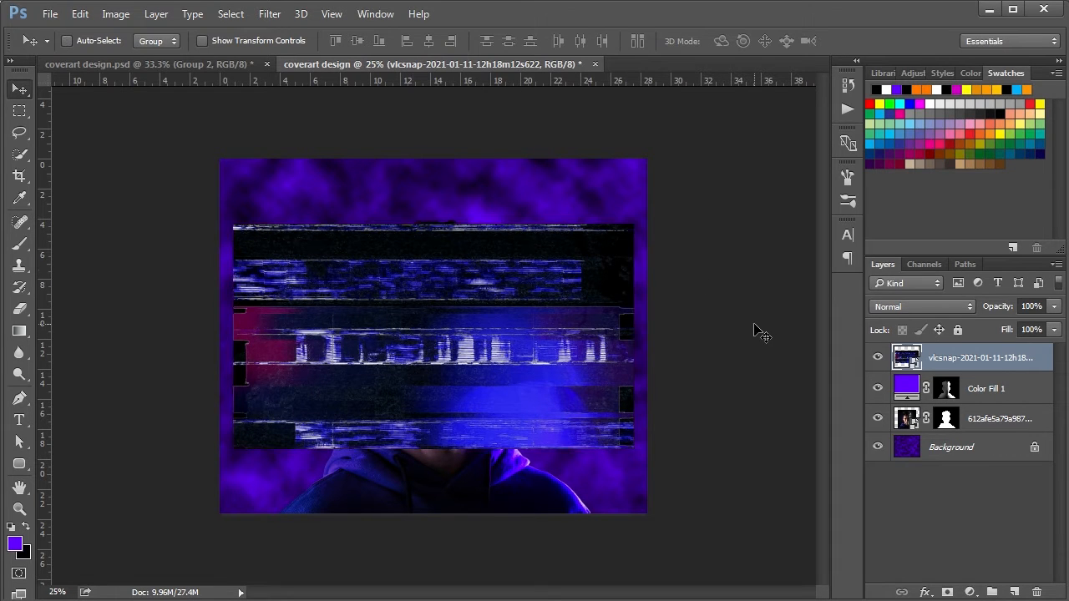
pyautogui.hotkey('ctrl', '[')
pyautogui.hotkey('ctrl', '[')
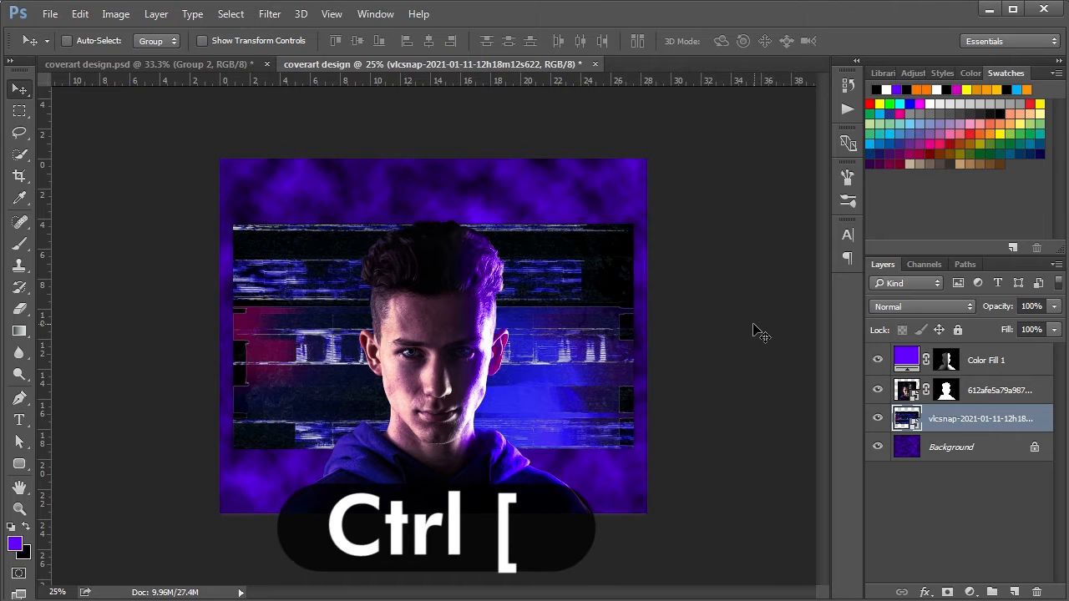
# Enlarge the glitch image to about 160% width and 175% height, positioning it to cover the whole canvas behind the portrait
pyautogui.hotkey('ctrl', 't')
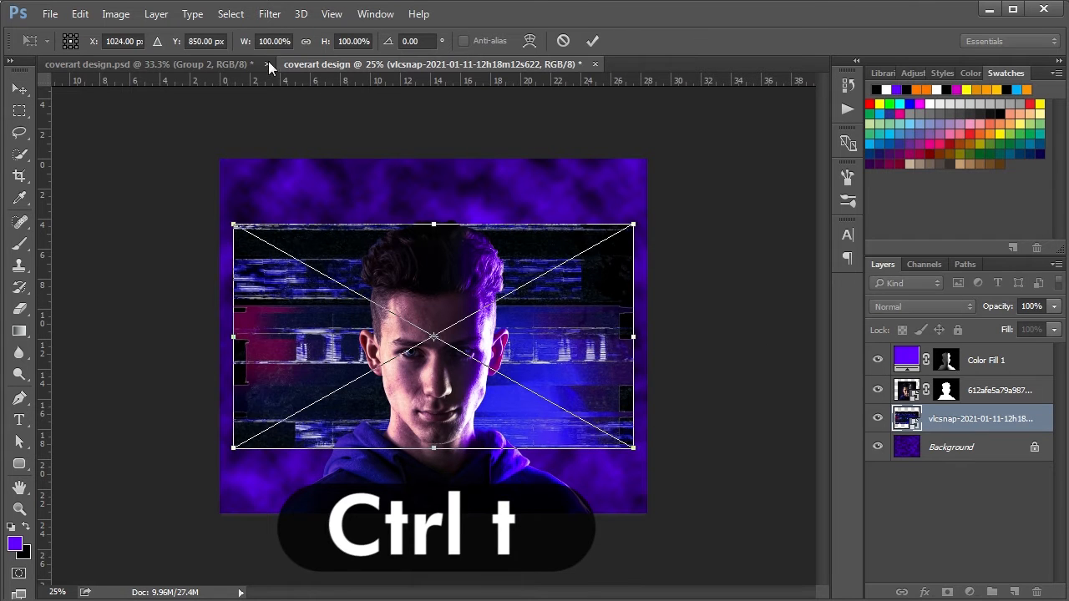
pyautogui.moveTo(341, 232); pyautogui.dragTo(328, 167)
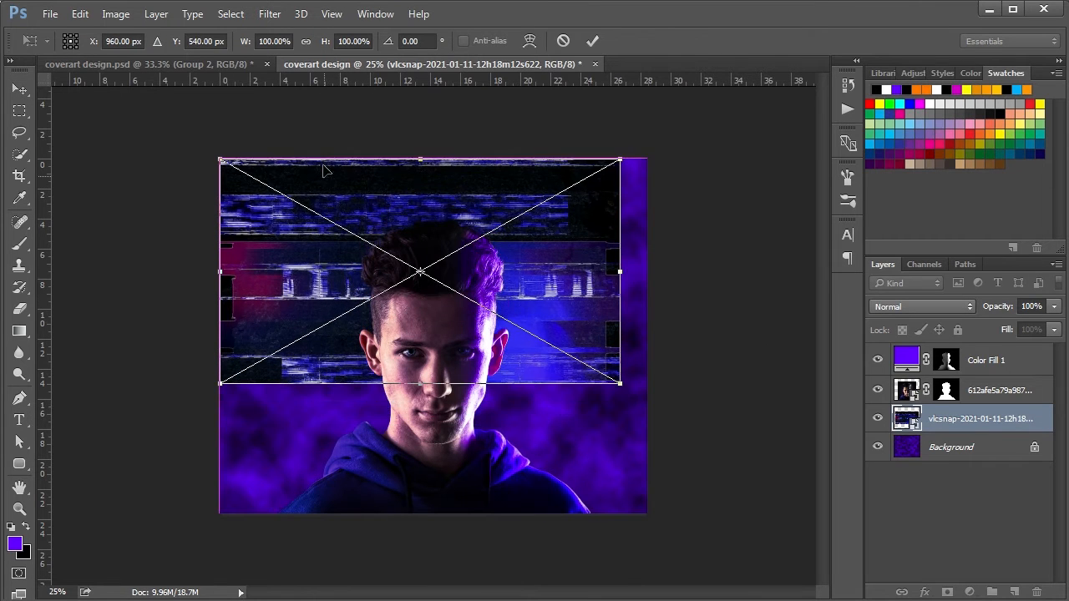
pyautogui.moveTo(621, 382); pyautogui.dragTo(596, 389)
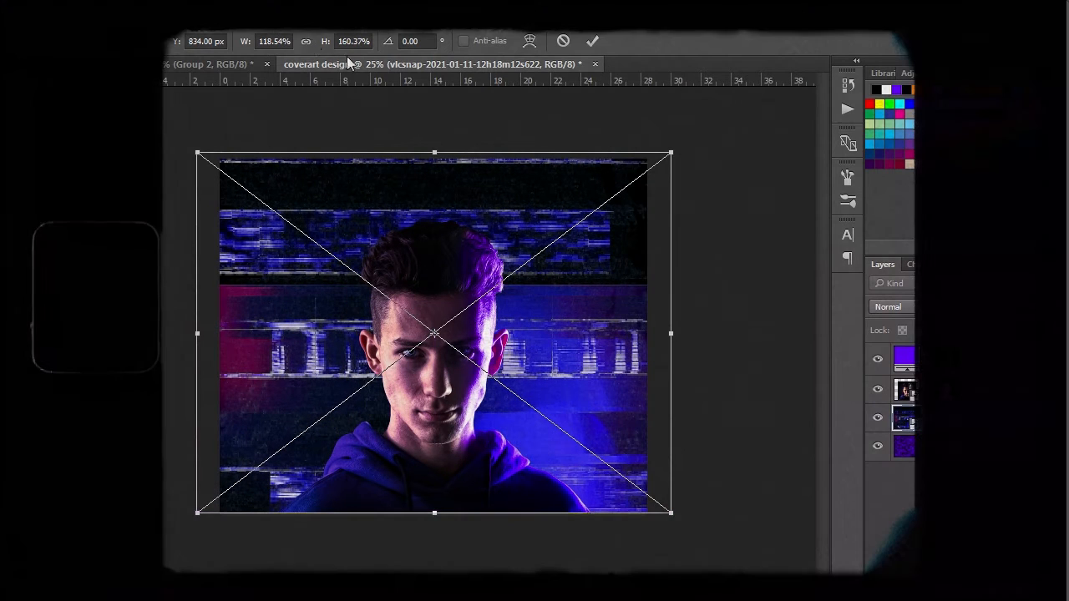
pyautogui.click(306, 41)
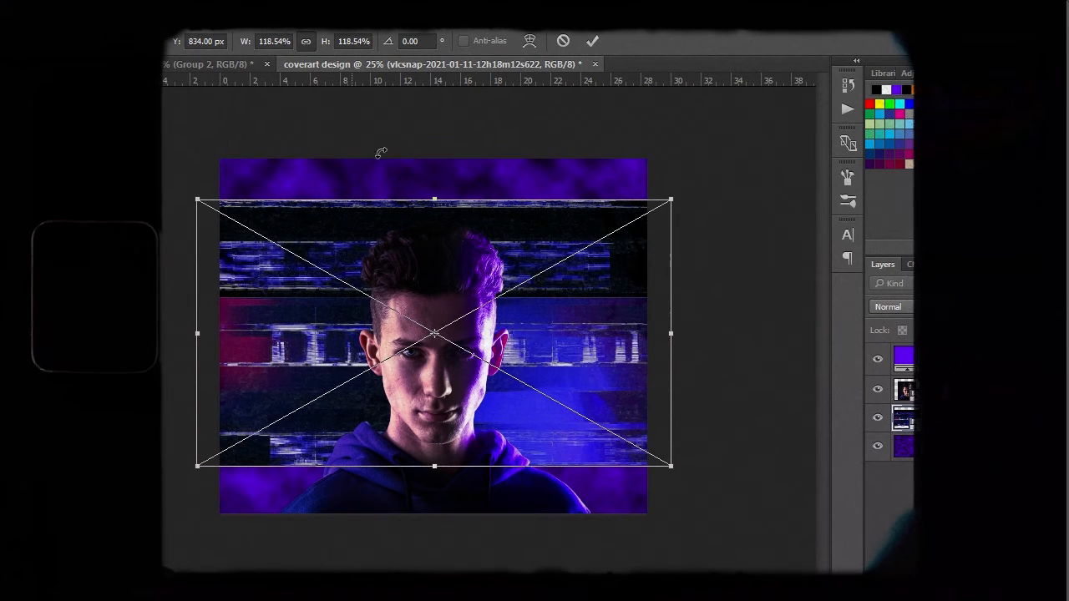
pyautogui.moveTo(190, 190); pyautogui.dragTo(107, 150)
pyautogui.click(305, 42)
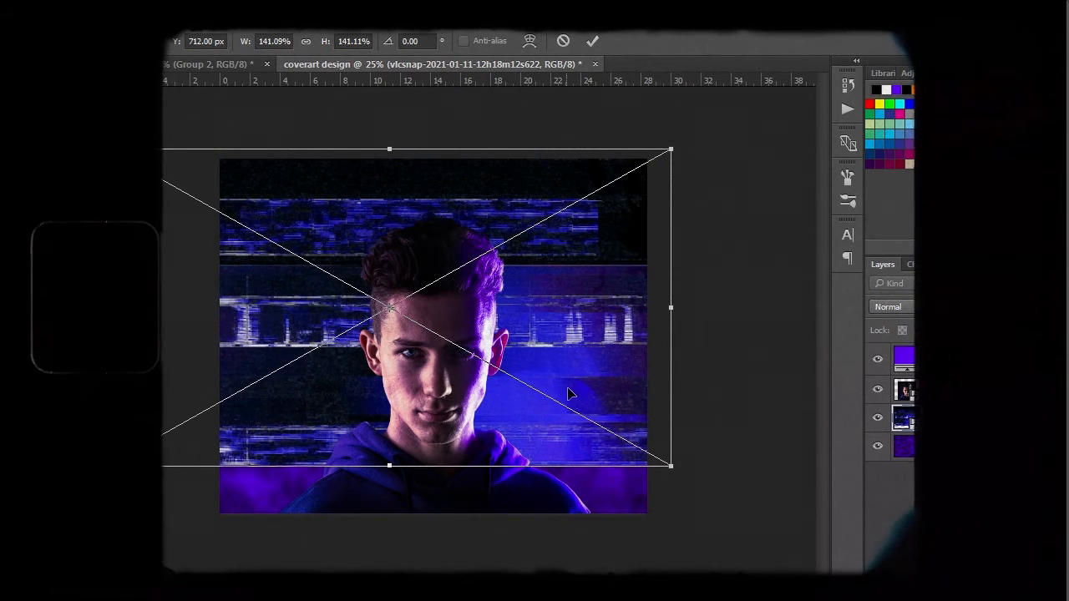
pyautogui.moveTo(677, 473); pyautogui.dragTo(749, 542)
pyautogui.moveTo(513, 384); pyautogui.dragTo(549, 368)
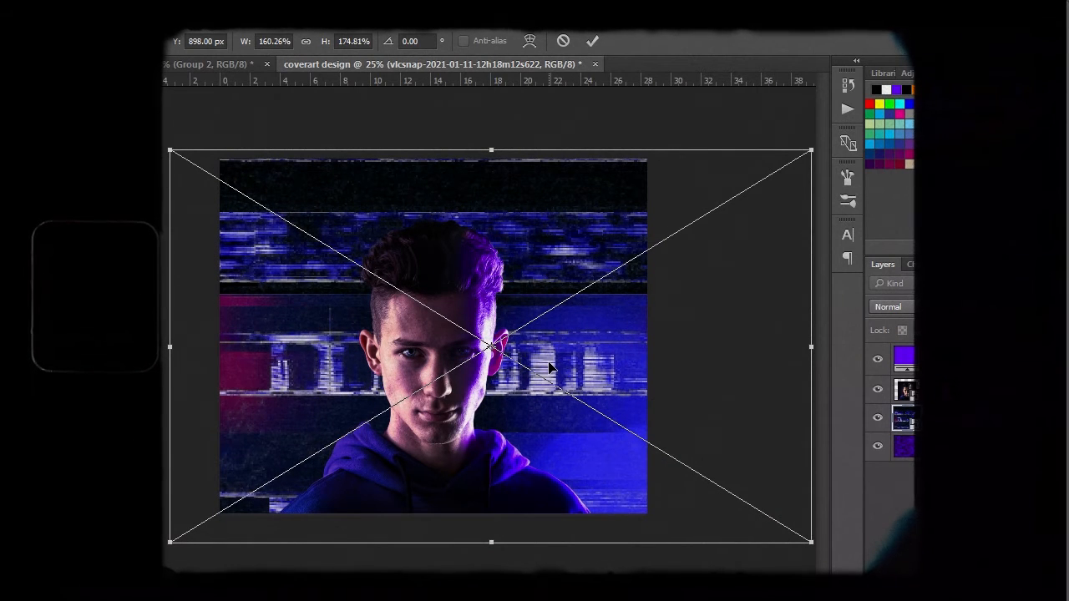
pyautogui.press('Return')
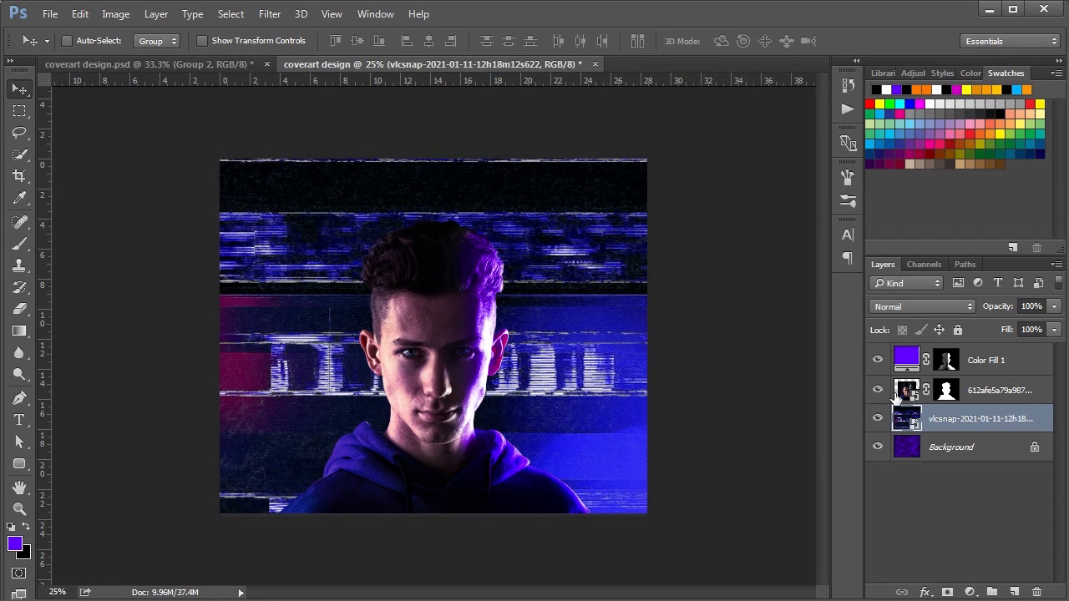
# Rasterize the vlcsnap glitch layer and add a layer mask to it
pyautogui.rightClick(992, 420)
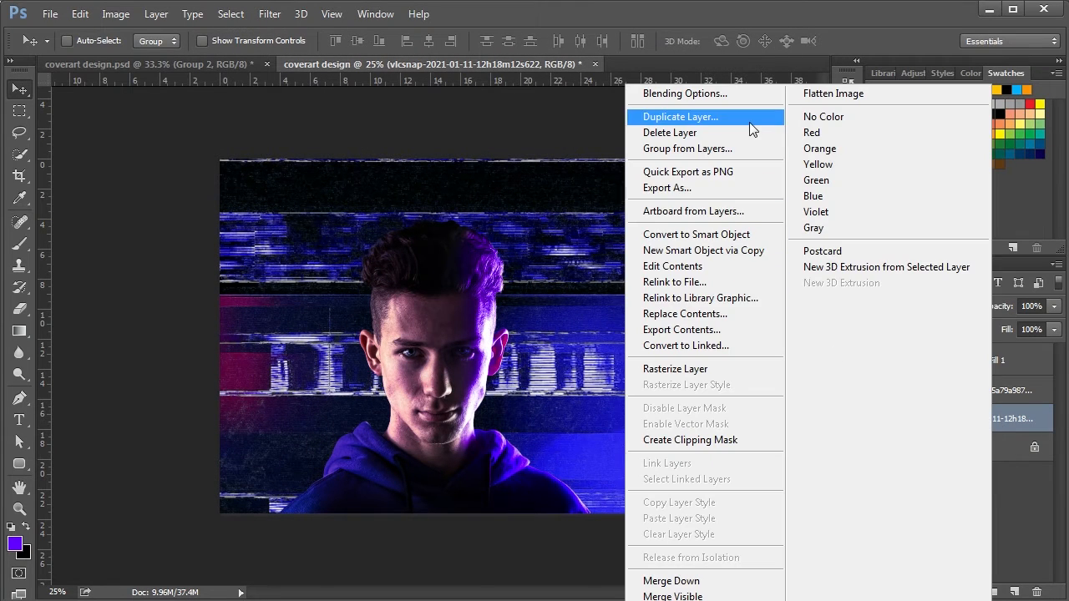
pyautogui.click(697, 371)
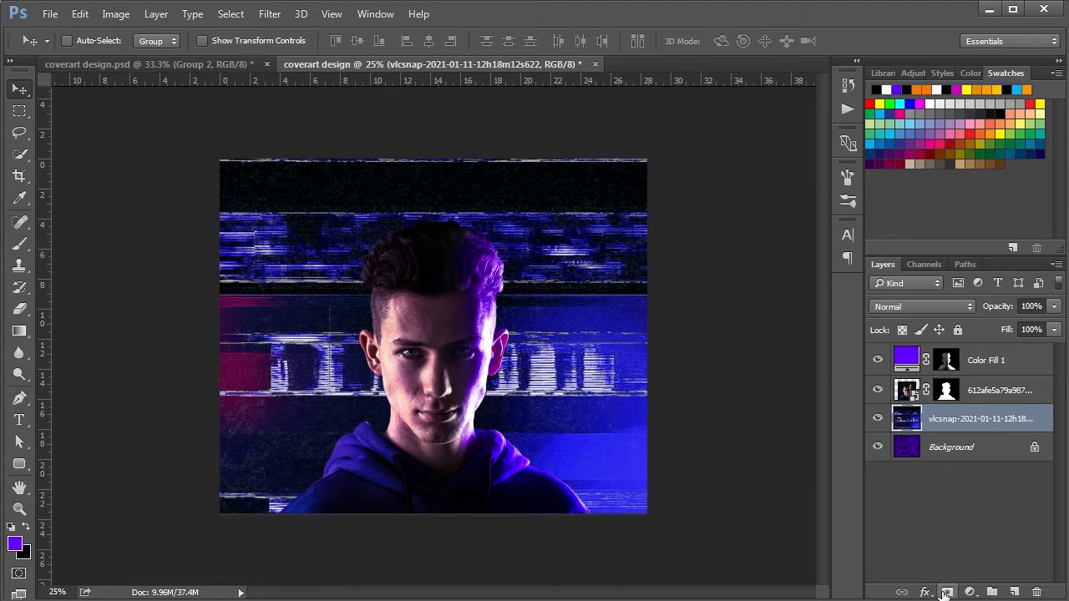
pyautogui.click(947, 592)
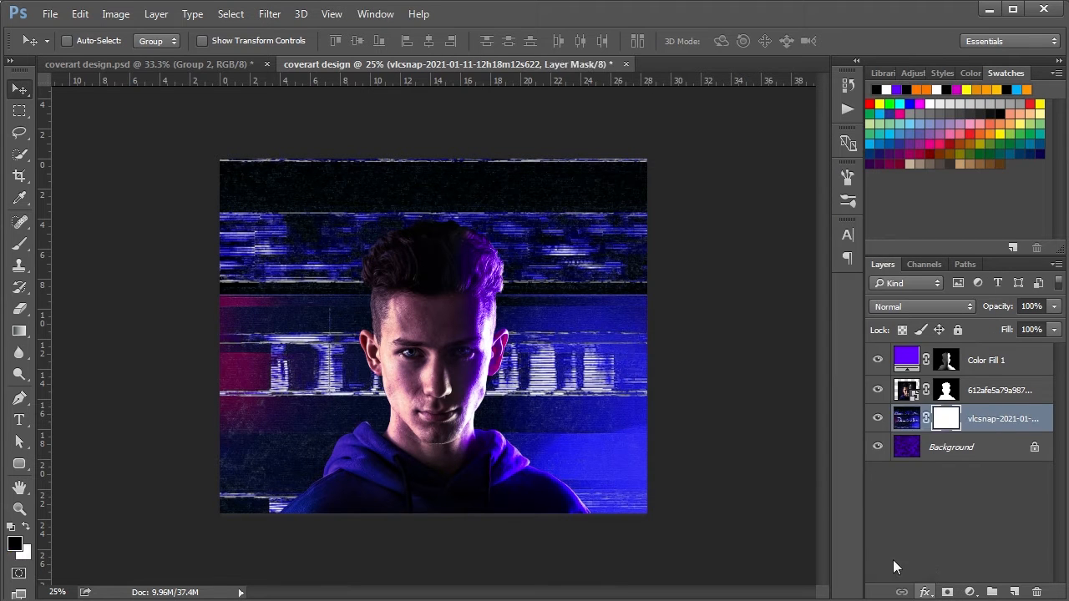
# Fade the glitch image around the portrait by painting its mask with a black 900 px brush at 36% opacity
pyautogui.click(20, 244)
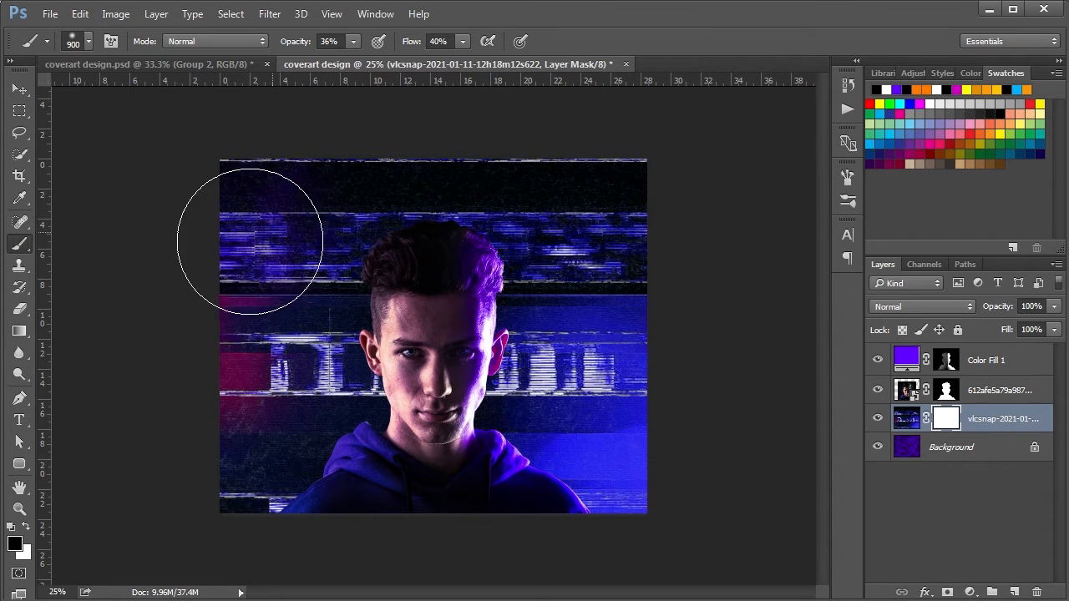
pyautogui.moveTo(294, 245)
pyautogui.mouseDown()
pyautogui.moveTo(256, 211)
pyautogui.moveTo(268, 204)
pyautogui.moveTo(241, 210)
pyautogui.moveTo(321, 215)
pyautogui.moveTo(313, 211)
pyautogui.moveTo(381, 200)
pyautogui.moveTo(553, 220)
pyautogui.moveTo(511, 230)
pyautogui.moveTo(281, 211)
pyautogui.mouseUp()
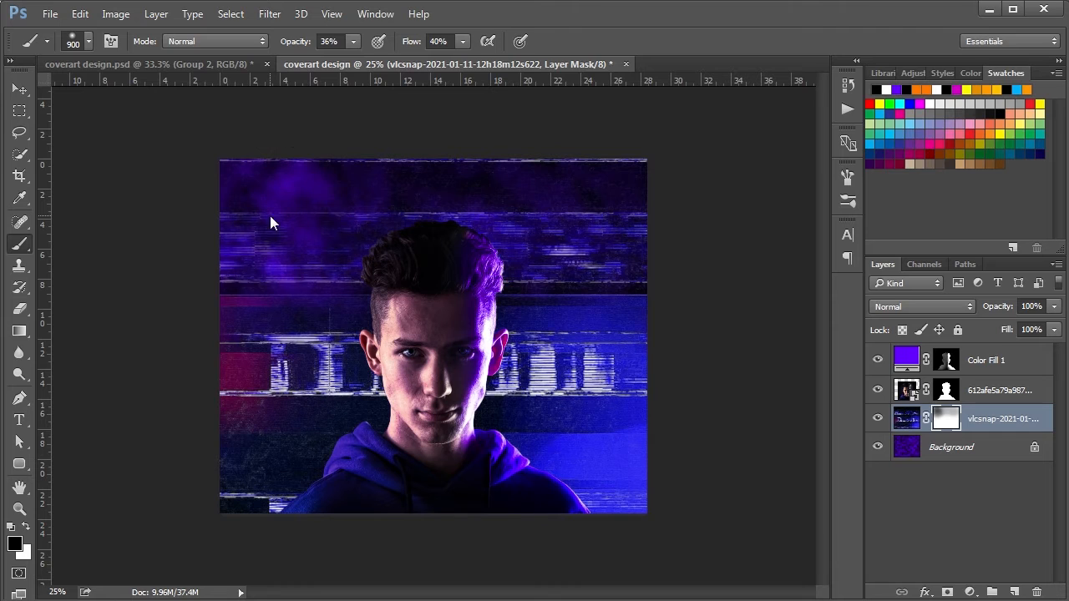
pyautogui.moveTo(251, 304)
pyautogui.mouseDown()
pyautogui.moveTo(266, 329)
pyautogui.moveTo(400, 342)
pyautogui.mouseUp()
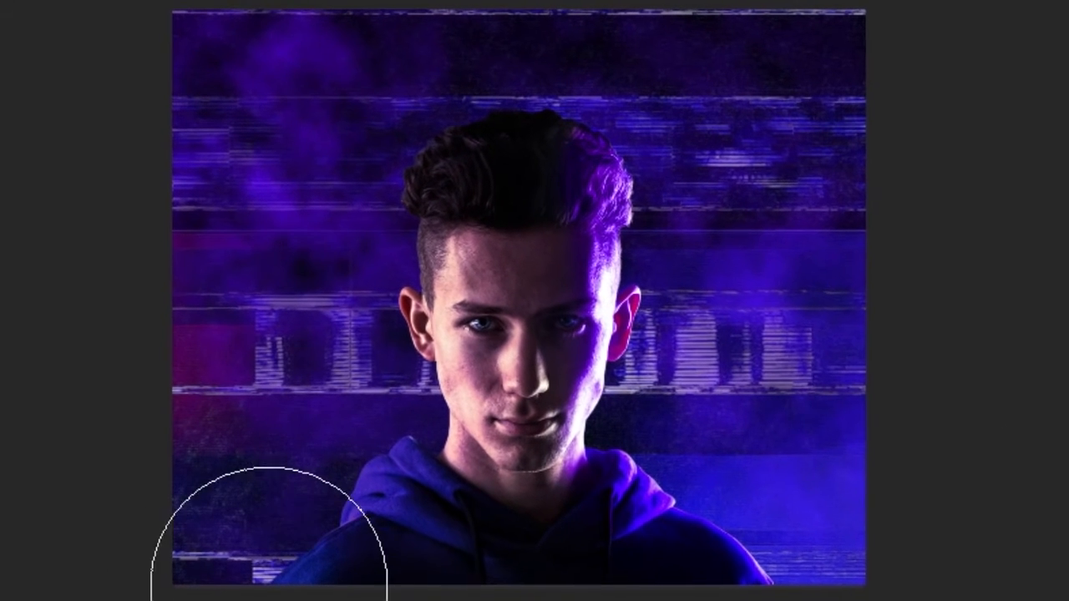
pyautogui.moveTo(785, 587)
pyautogui.mouseDown()
pyautogui.moveTo(785, 440)
pyautogui.moveTo(750, 397)
pyautogui.moveTo(799, 395)
pyautogui.moveTo(787, 370)
pyautogui.mouseUp()
# Bring back the glitch streaks on both sides of the face by painting the mask with a white 500 px brush, ending at 56% opacity
pyautogui.press('v')
pyautogui.hotkey('ctrl', '+')
pyautogui.click(26, 527)
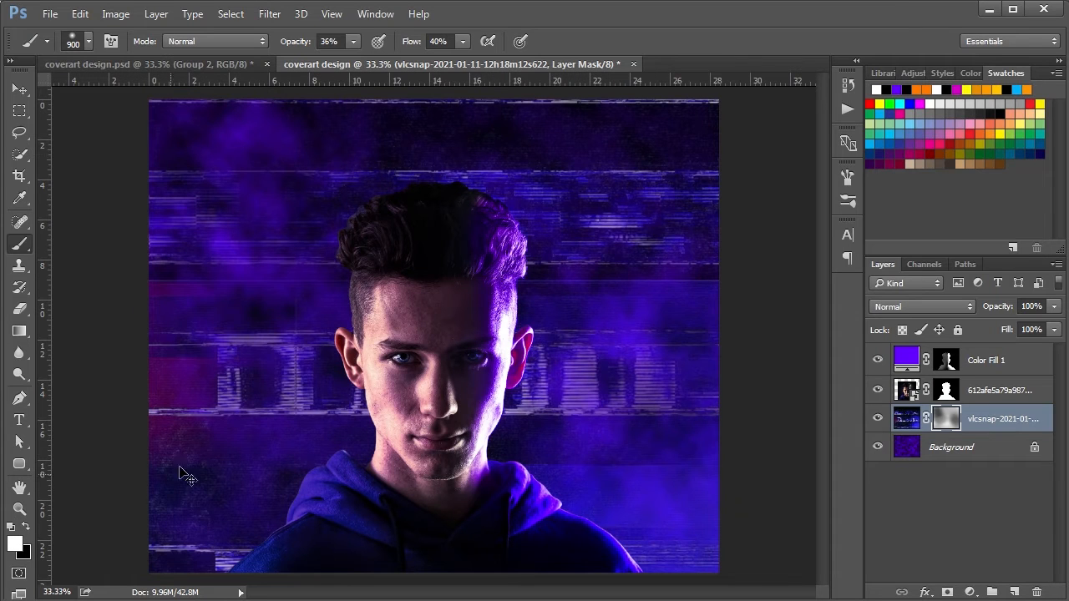
pyautogui.press('[')
pyautogui.press('[')
pyautogui.press('[')
pyautogui.press('[')
pyautogui.moveTo(206, 379); pyautogui.dragTo(248, 358)
pyautogui.moveTo(296, 42); pyautogui.dragTo(313, 42)
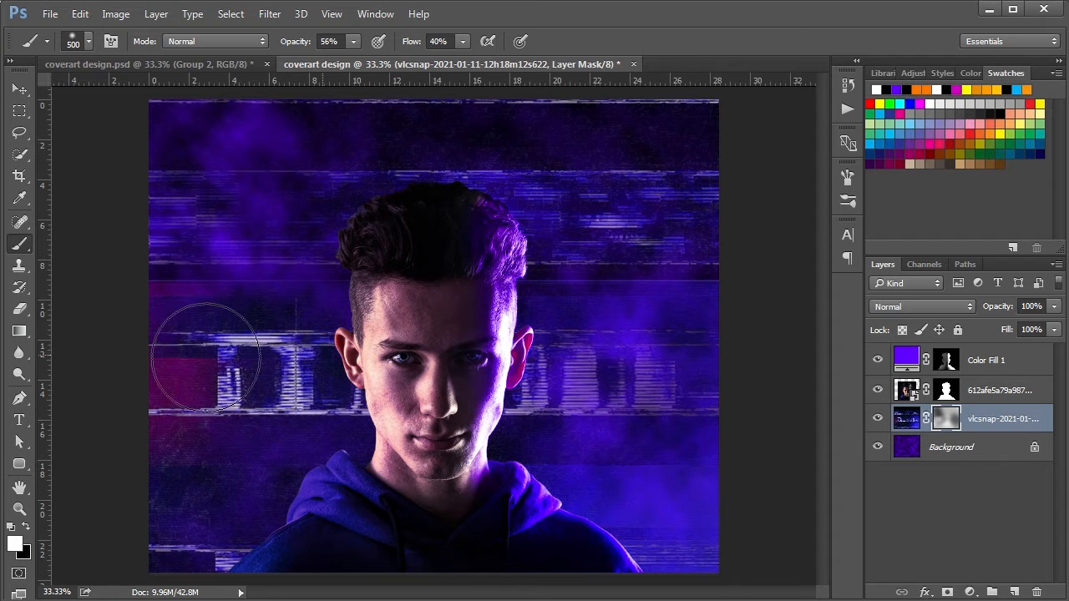
pyautogui.moveTo(596, 370)
pyautogui.mouseDown()
pyautogui.moveTo(687, 376)
pyautogui.moveTo(687, 365)
pyautogui.moveTo(554, 378)
pyautogui.moveTo(476, 359)
pyautogui.mouseUp()
pyautogui.hotkey('ctrl', '-')
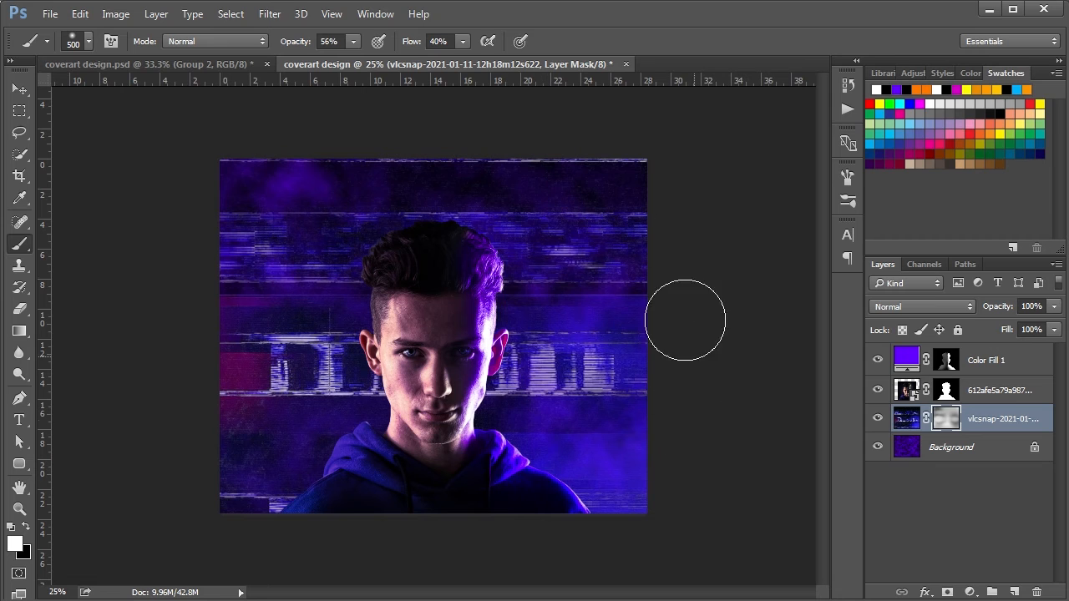
pyautogui.click(20, 91)
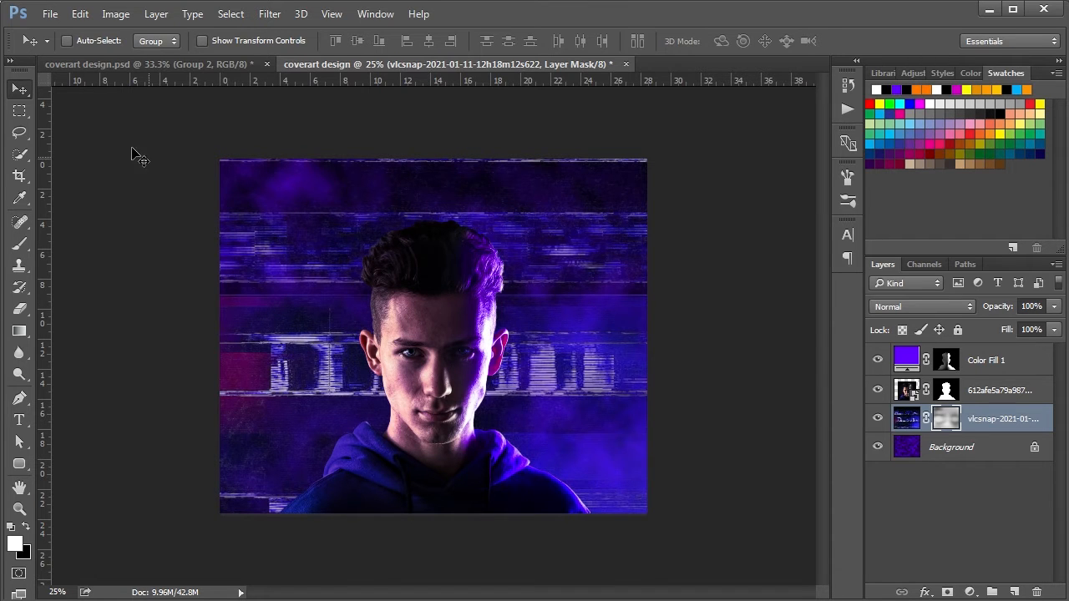
# Set the Type tool's font to Monument Extended Ultrabold
pyautogui.click(20, 420)
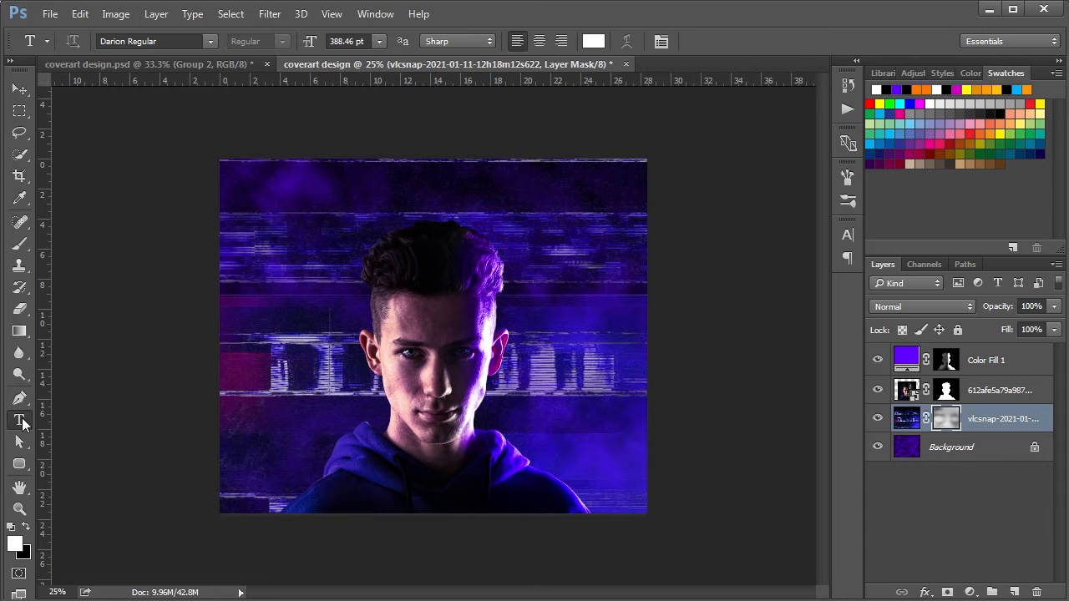
pyautogui.click(169, 42)
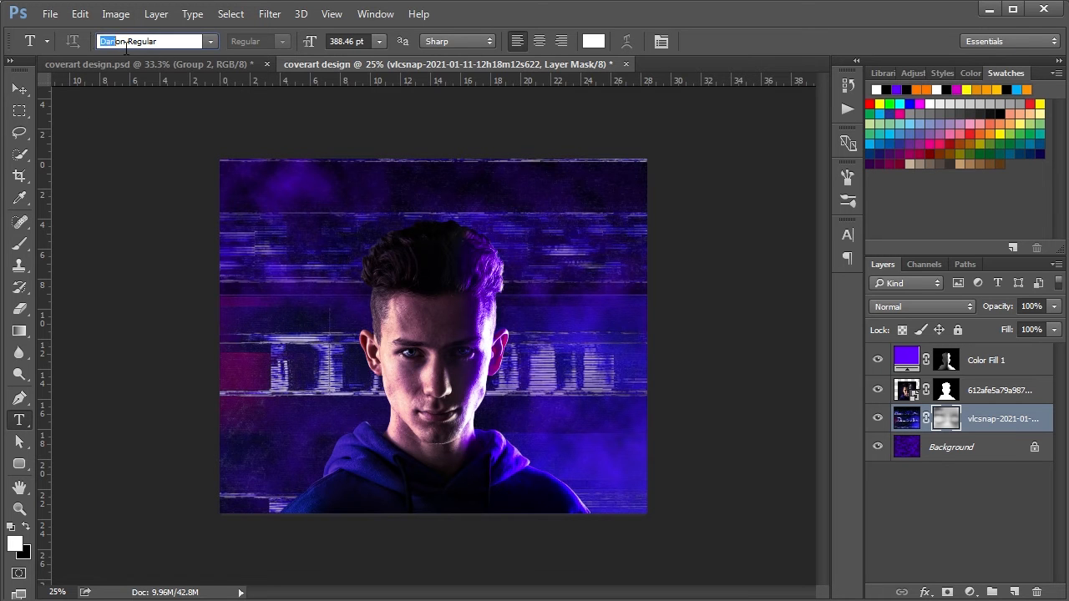
pyautogui.write('mon')
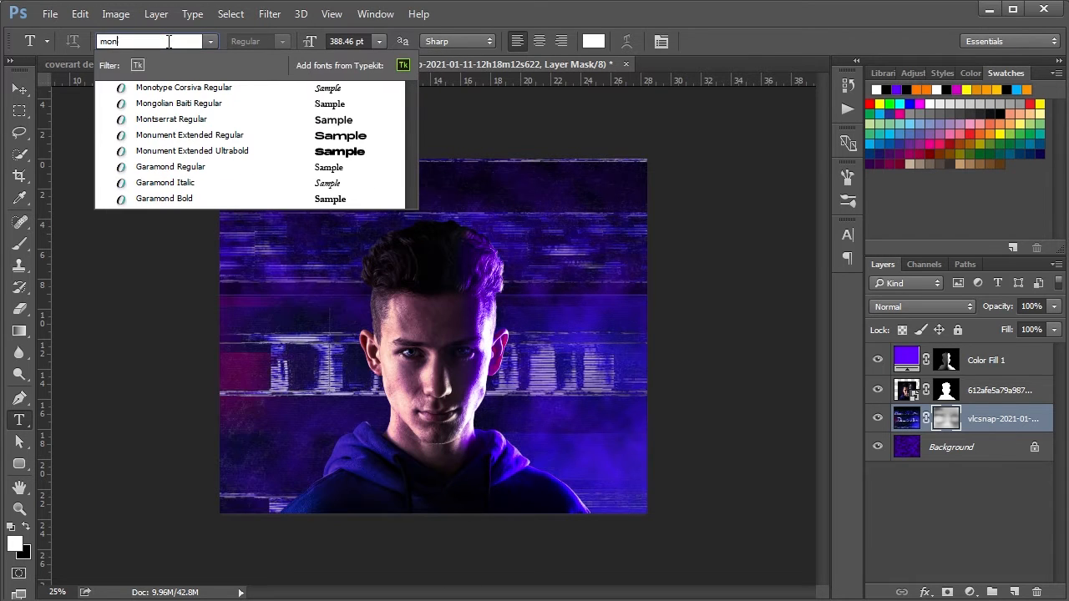
pyautogui.write('u')
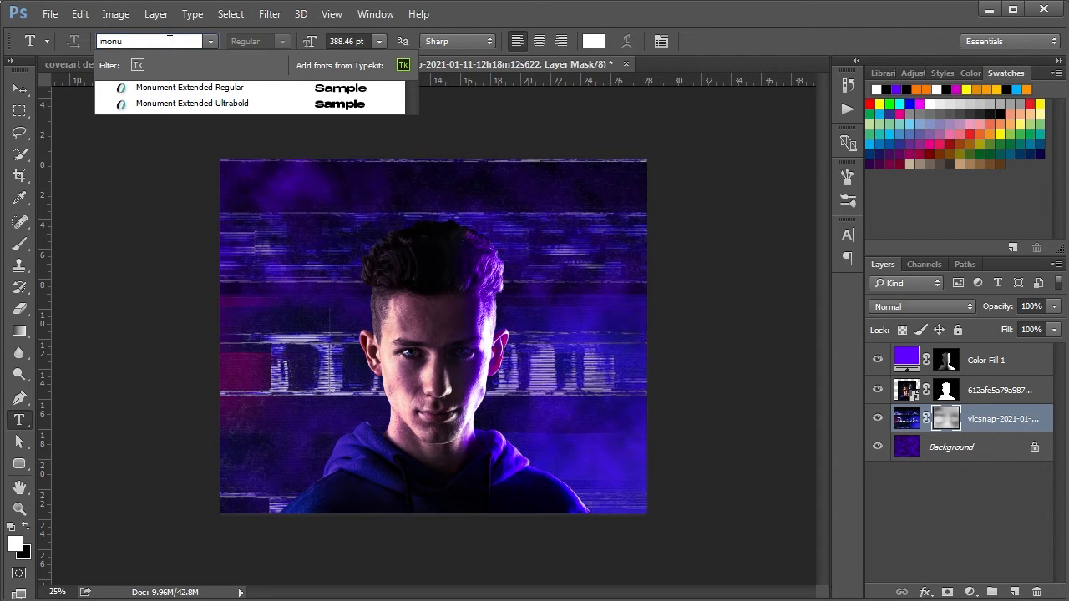
pyautogui.click(263, 103)
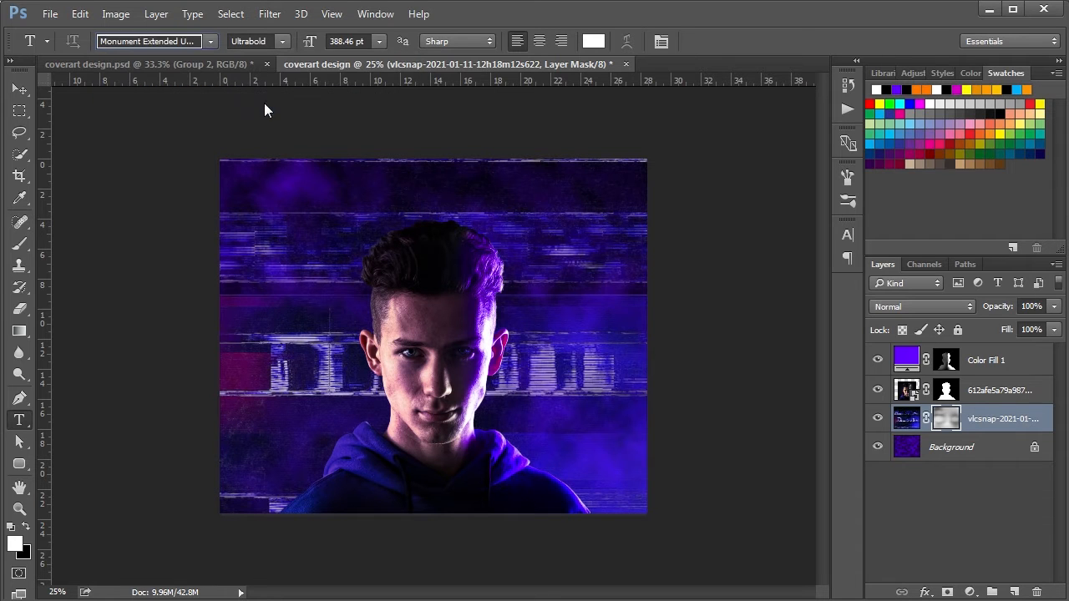
# Add the capitalised title HUE263 across the upper part of the canvas, behind the portrait
pyautogui.click(269, 257)
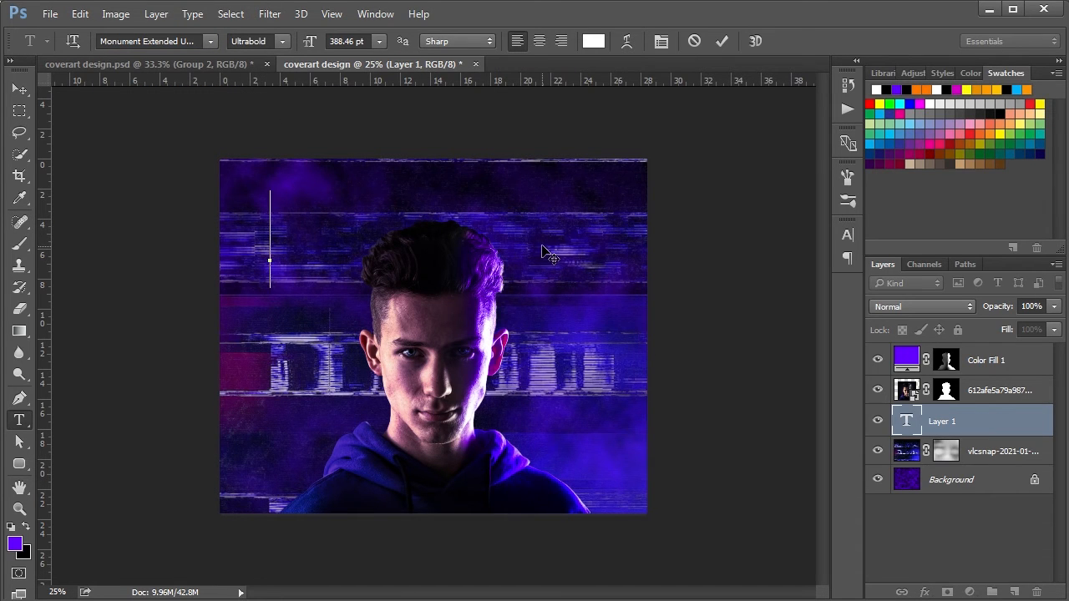
pyautogui.write('h')
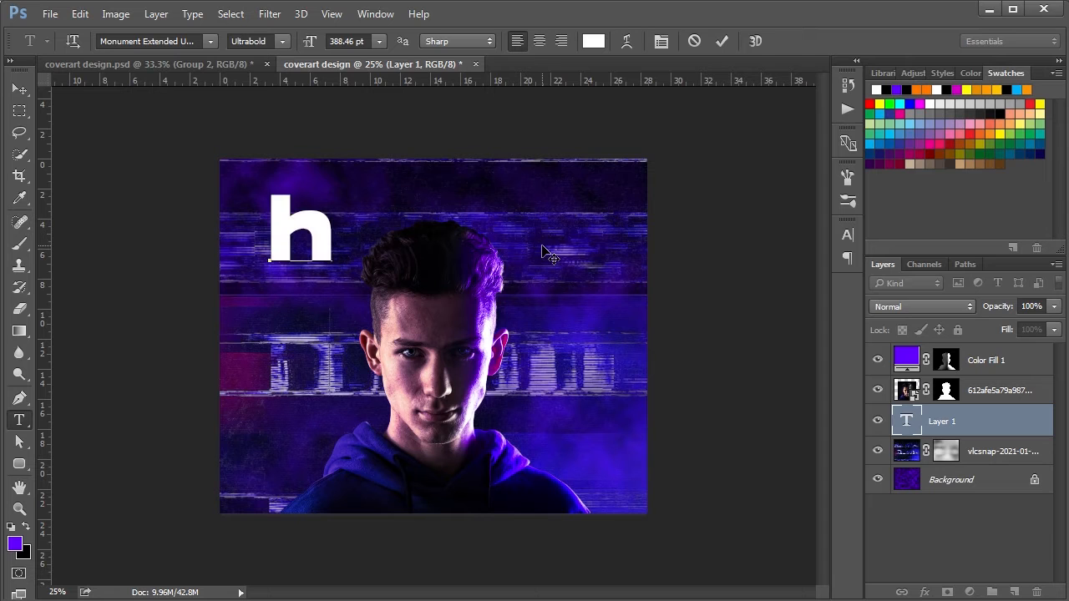
pyautogui.press('BackSpace')
pyautogui.press('capslock')
pyautogui.write('H')
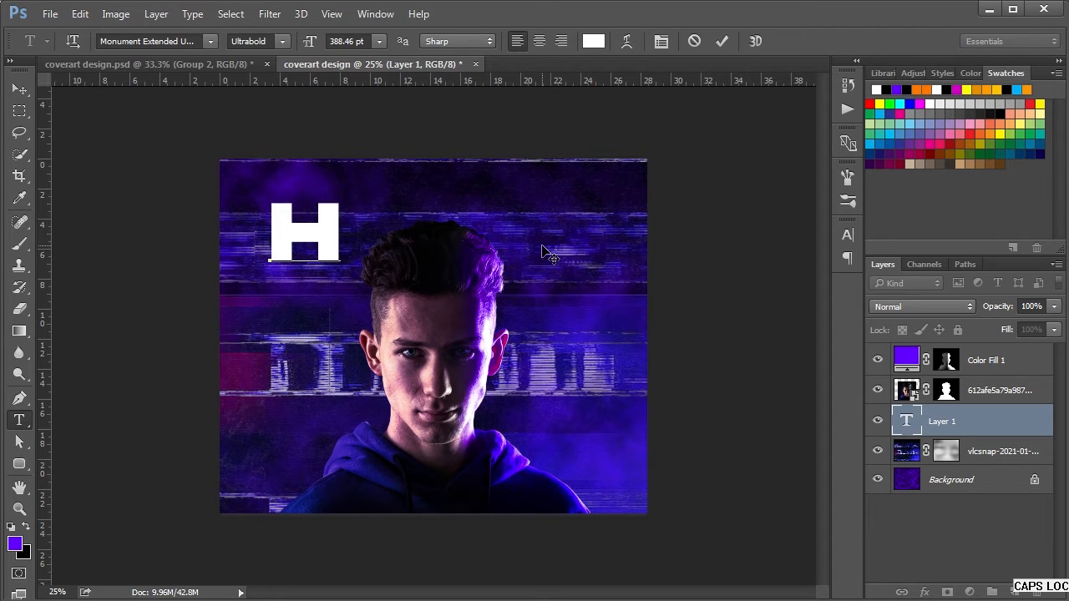
pyautogui.write('UT')
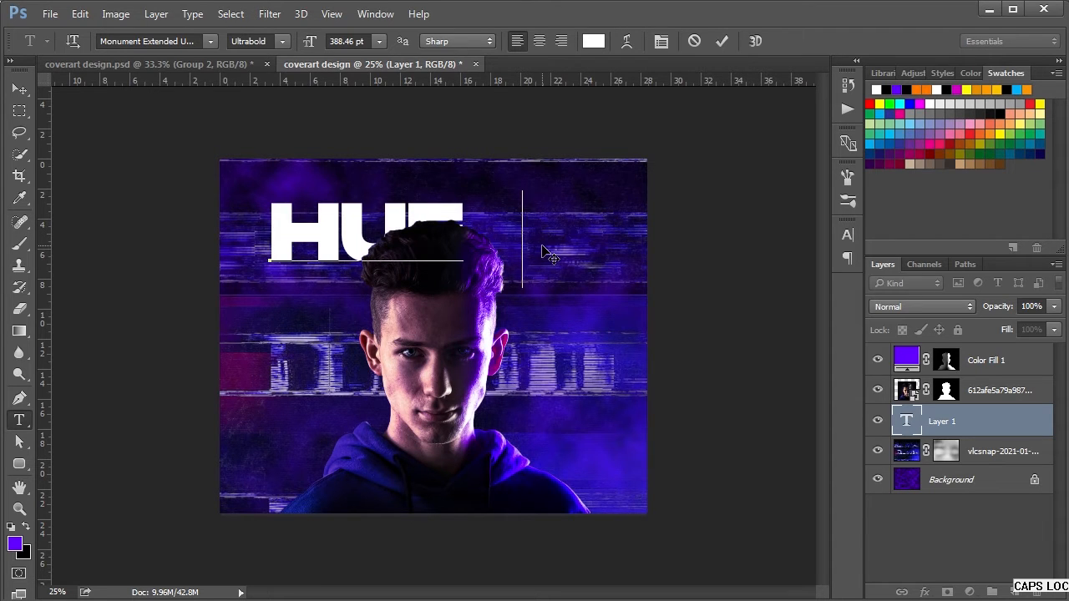
pyautogui.write('263')
# Set the kerning of the whole HUE263 title to 0 and apply faux italic
pyautogui.hotkey('ctrl', 'a')
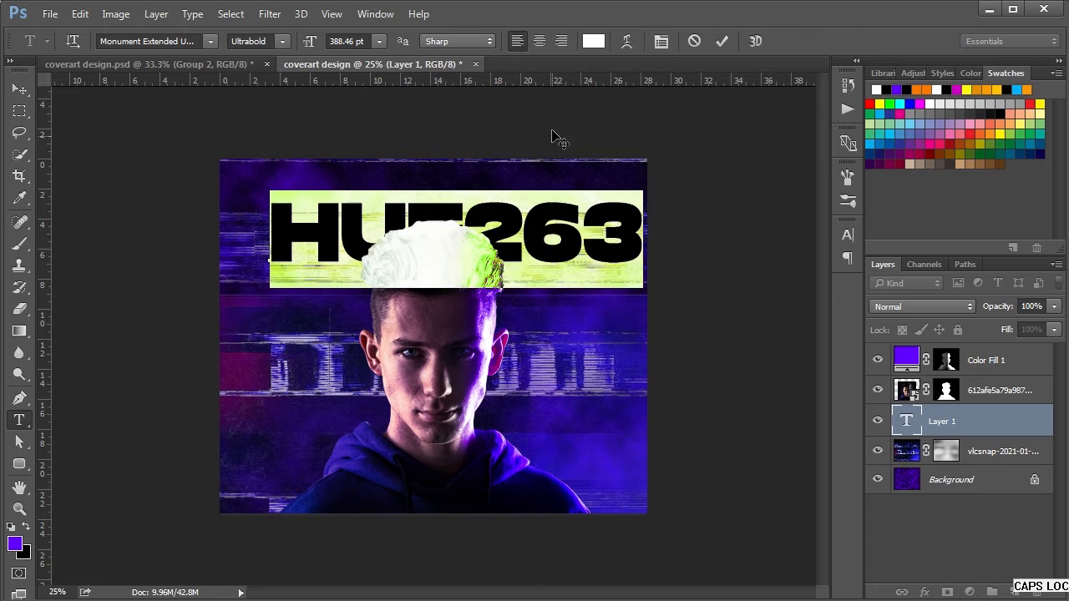
pyautogui.click(664, 43)
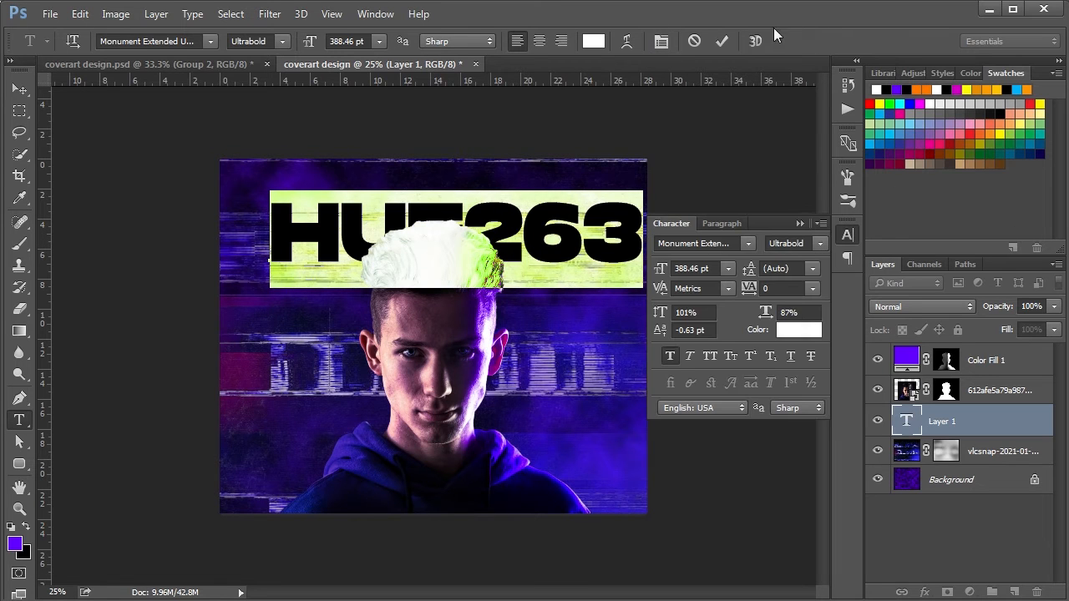
pyautogui.click(779, 289)
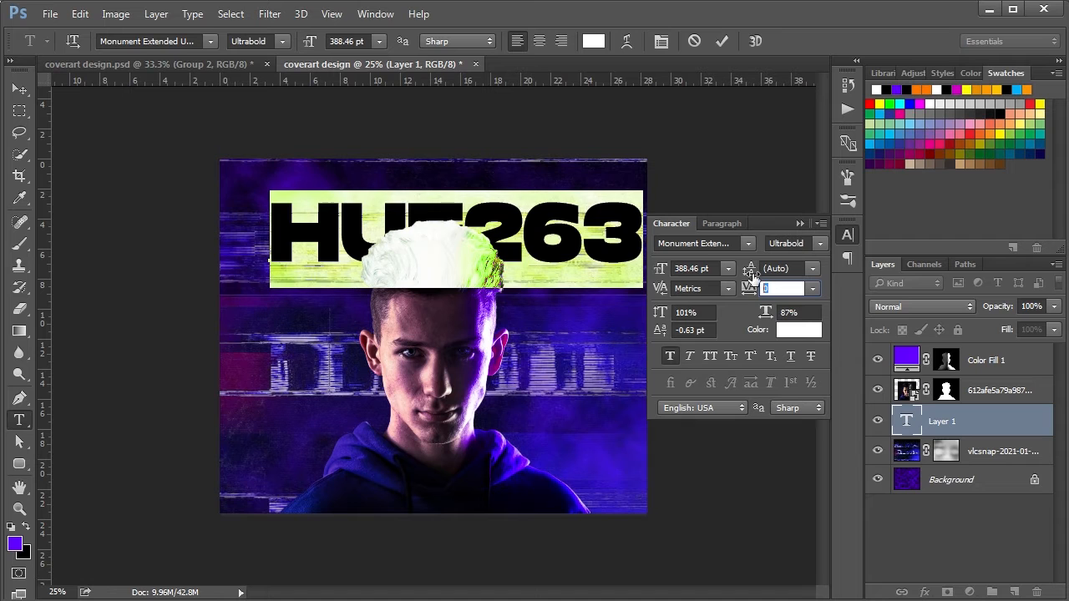
pyautogui.moveTo(661, 288); pyautogui.dragTo(664, 288)
pyautogui.press('Tab')
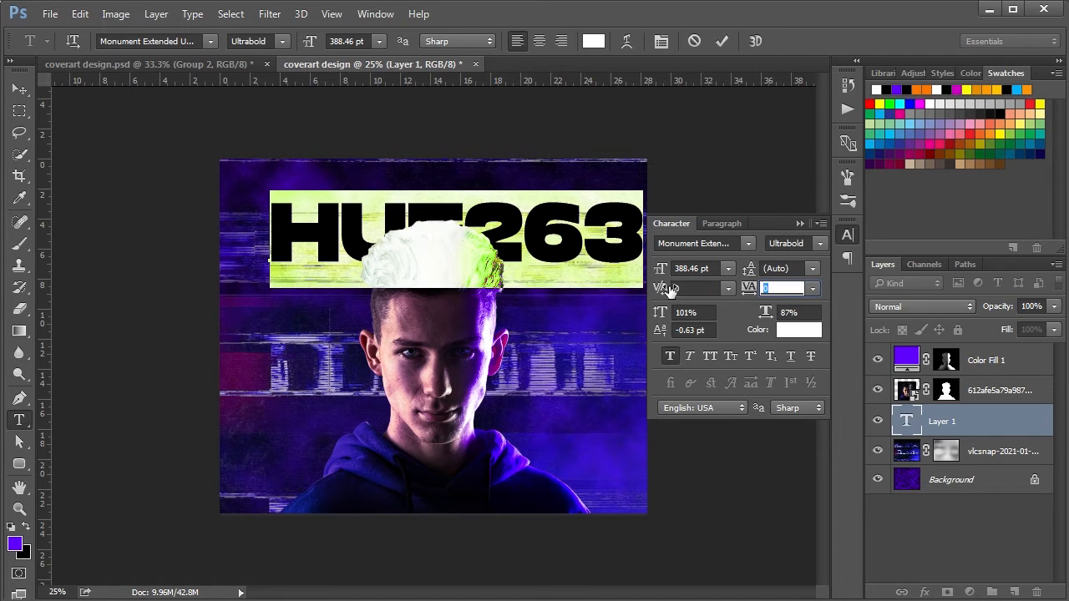
pyautogui.click(687, 355)
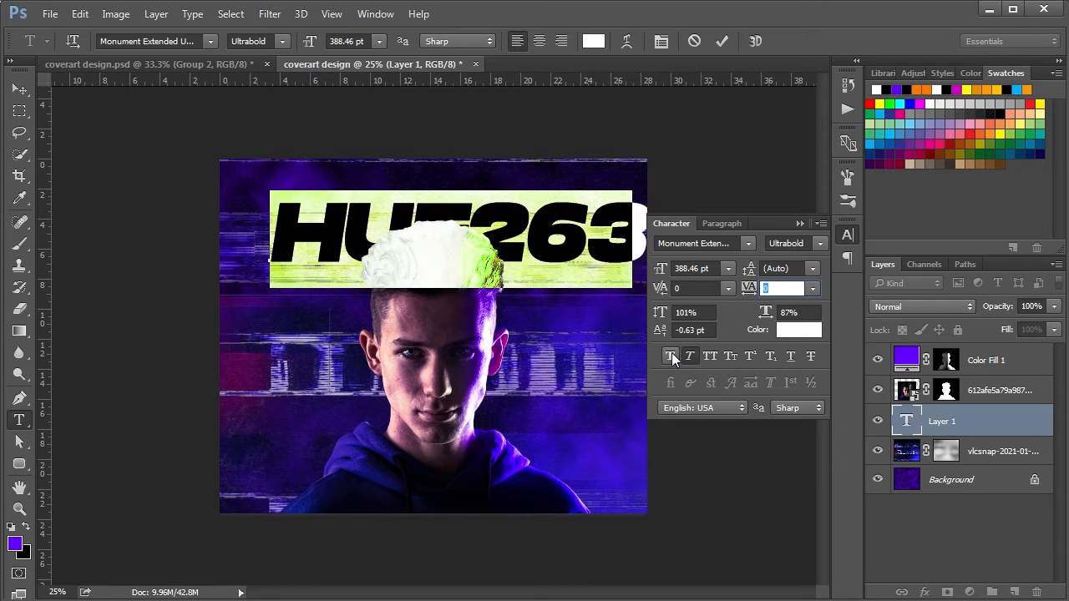
pyautogui.click(800, 224)
# Colour the HUE263 title violet #6200ff and move it up against the canvas's left edge
pyautogui.click(14, 543)
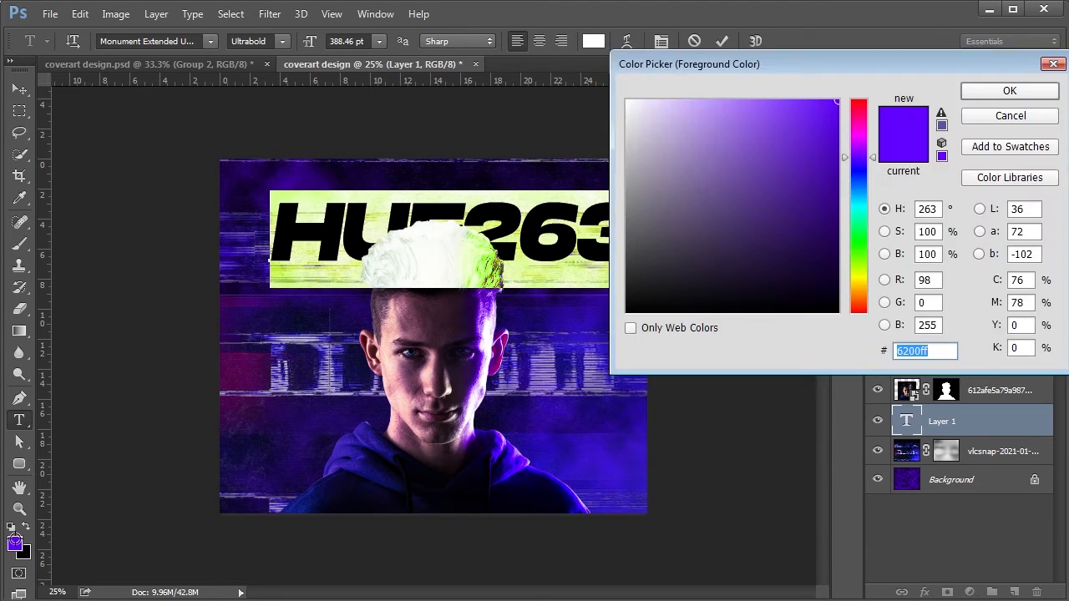
pyautogui.click(1009, 89)
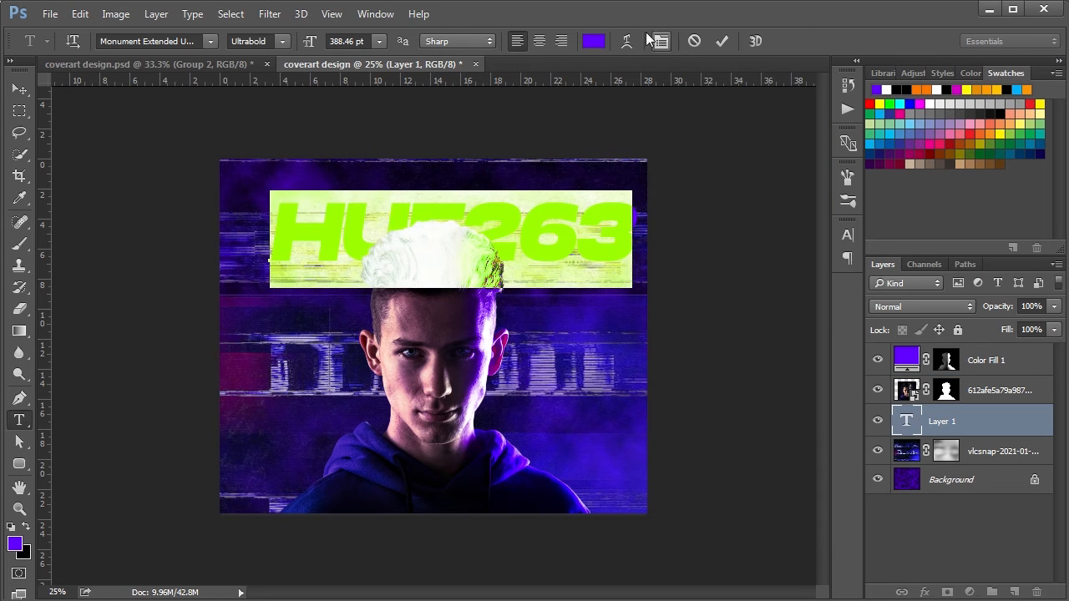
pyautogui.click(19, 89)
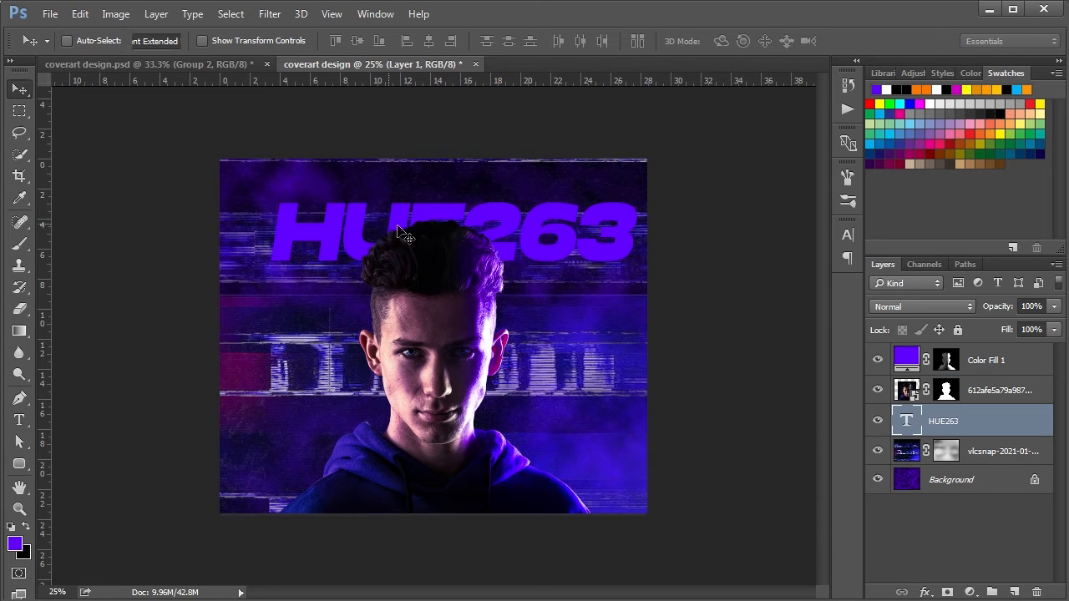
pyautogui.moveTo(522, 234); pyautogui.dragTo(472, 209)
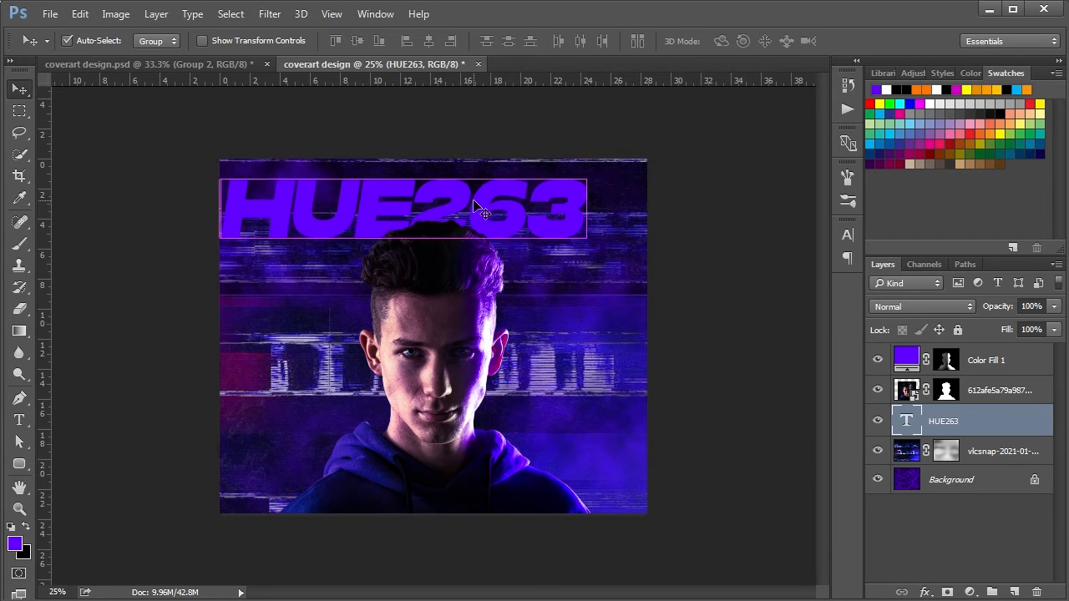
# Scale the HUE263 title down proportionally to about 167 pt and move it into the canvas's upper left corner
pyautogui.hotkey('ctrl', 't')
pyautogui.click(301, 43)
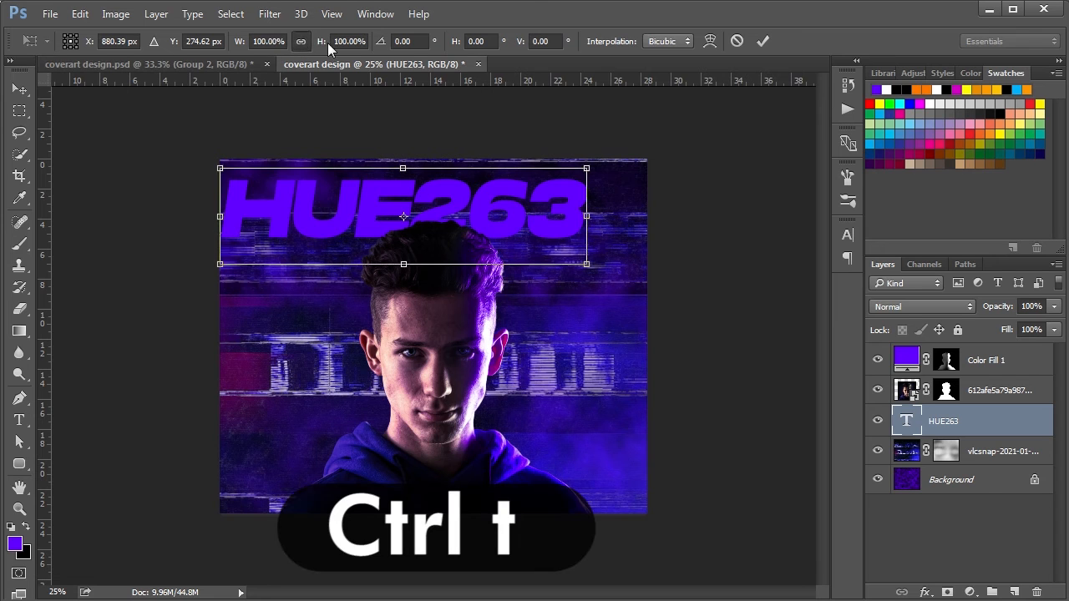
pyautogui.moveTo(323, 43); pyautogui.dragTo(274, 46)
pyautogui.press('Return')
pyautogui.press('Return')
pyautogui.moveTo(427, 219); pyautogui.dragTo(325, 191)
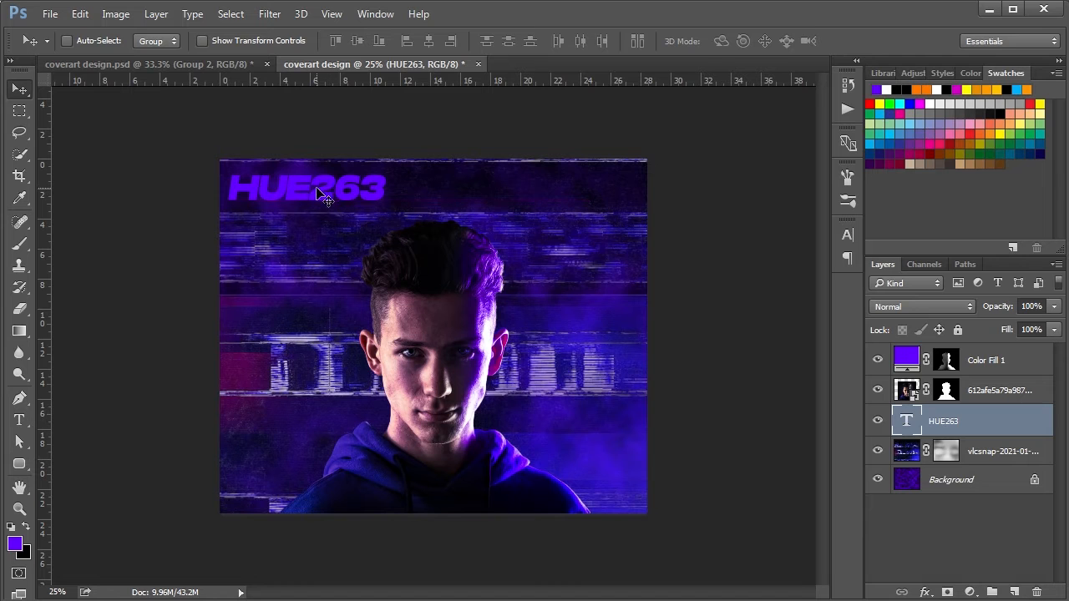
# Set the tracking of the whole HUE263 title to 60
pyautogui.press('t')
pyautogui.click(318, 193)
pyautogui.hotkey('ctrl', 'a')
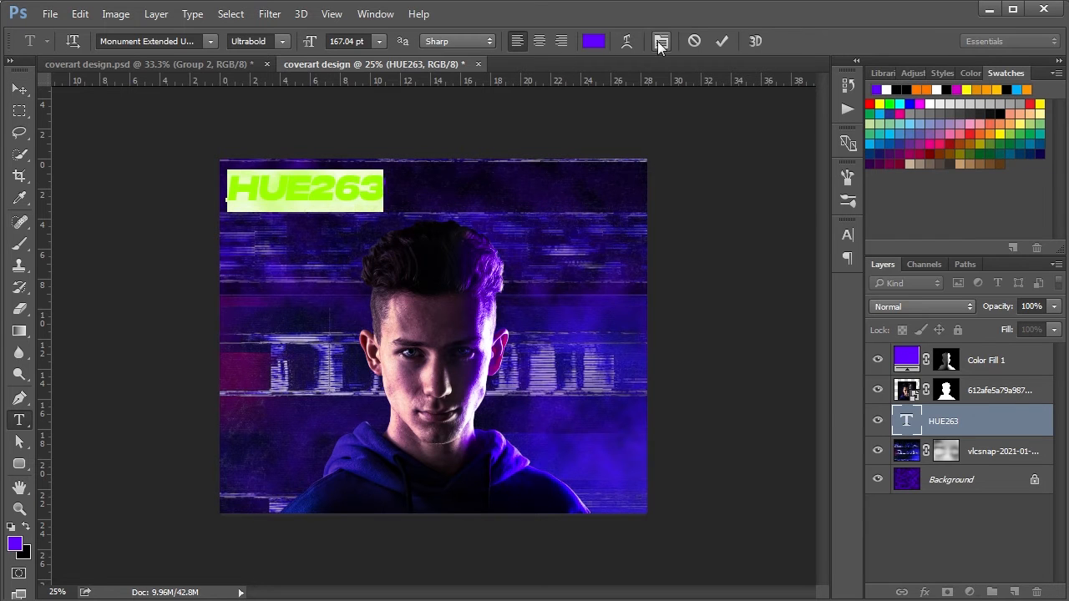
pyautogui.click(659, 42)
pyautogui.moveTo(752, 291); pyautogui.dragTo(752, 289)
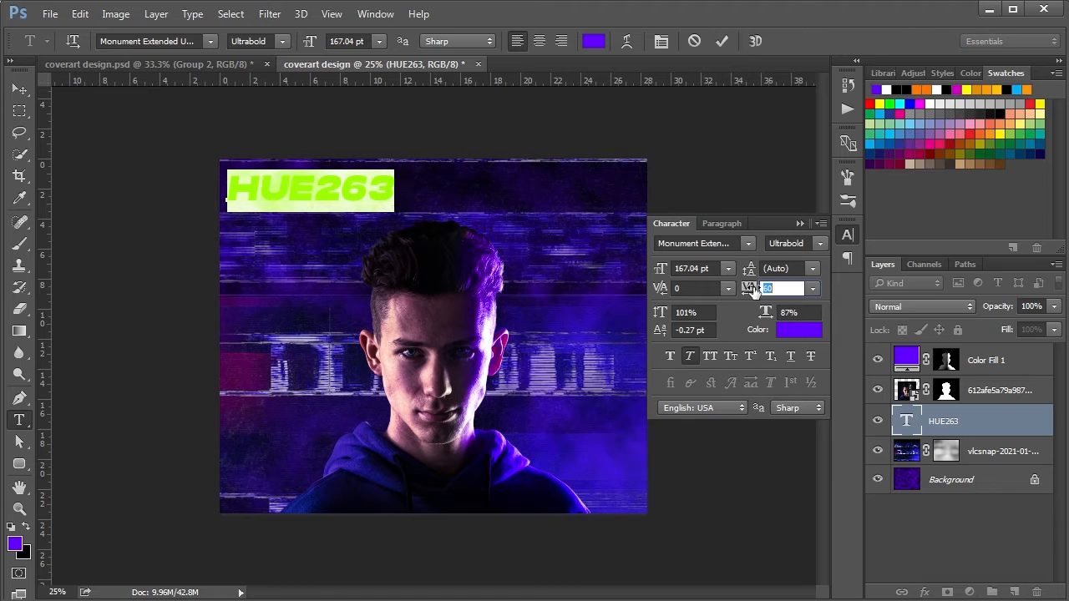
pyautogui.click(797, 223)
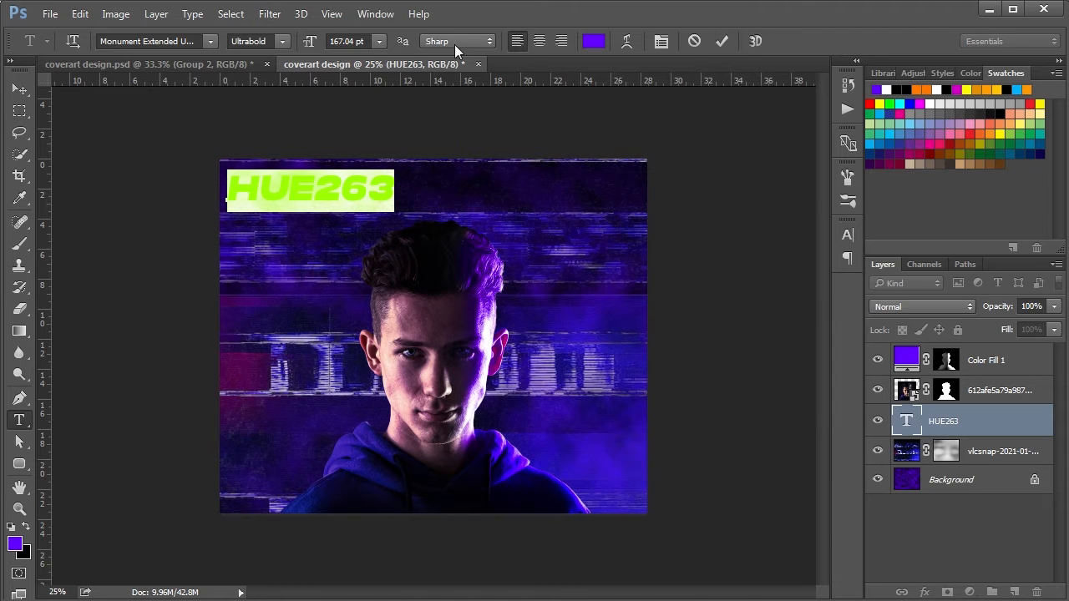
# Scale the HUE263 title proportionally to 77% and place it just inside the canvas's left edge near the top
pyautogui.click(20, 88)
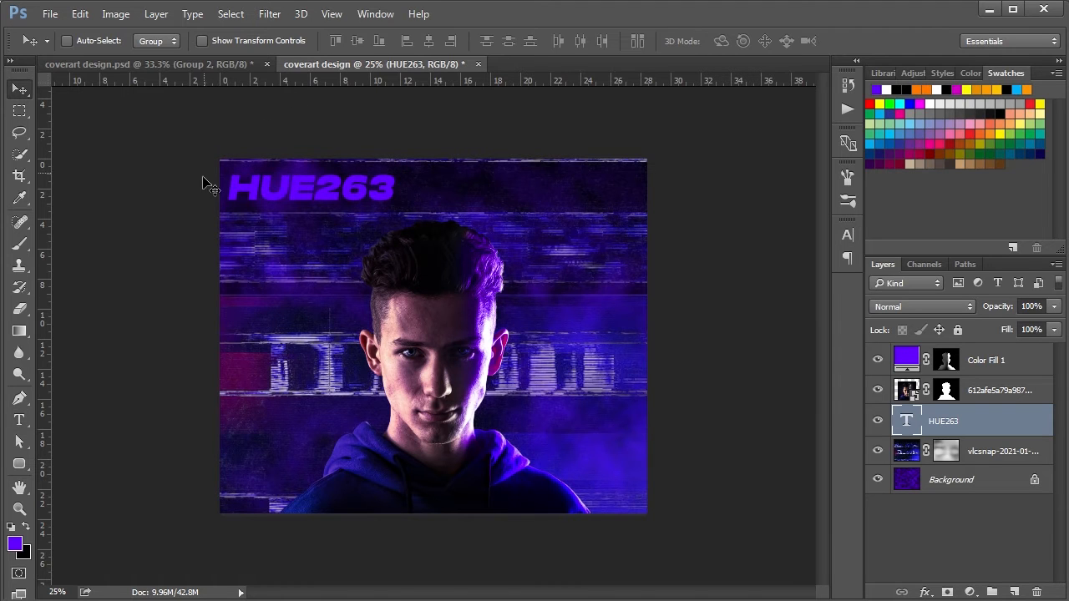
pyautogui.moveTo(332, 197); pyautogui.dragTo(329, 193)
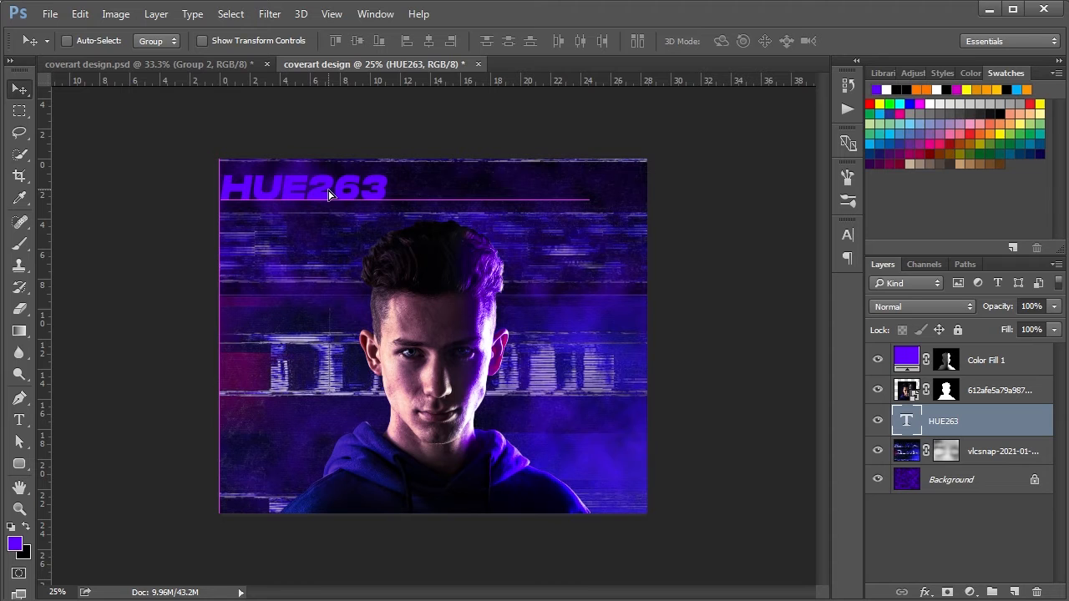
pyautogui.hotkey('ctrl', 't')
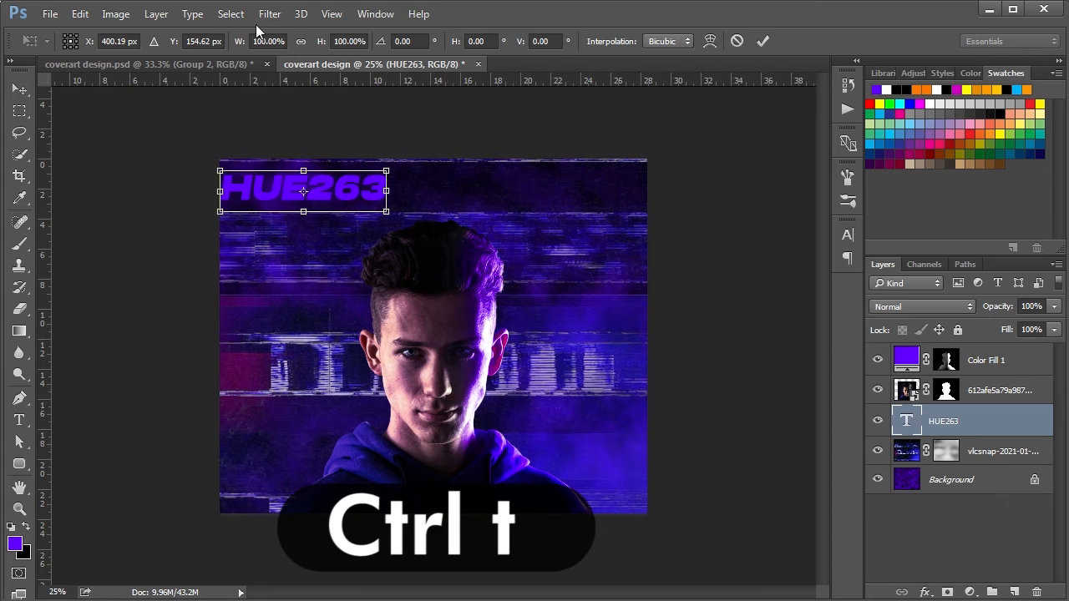
pyautogui.moveTo(323, 44); pyautogui.dragTo(303, 45)
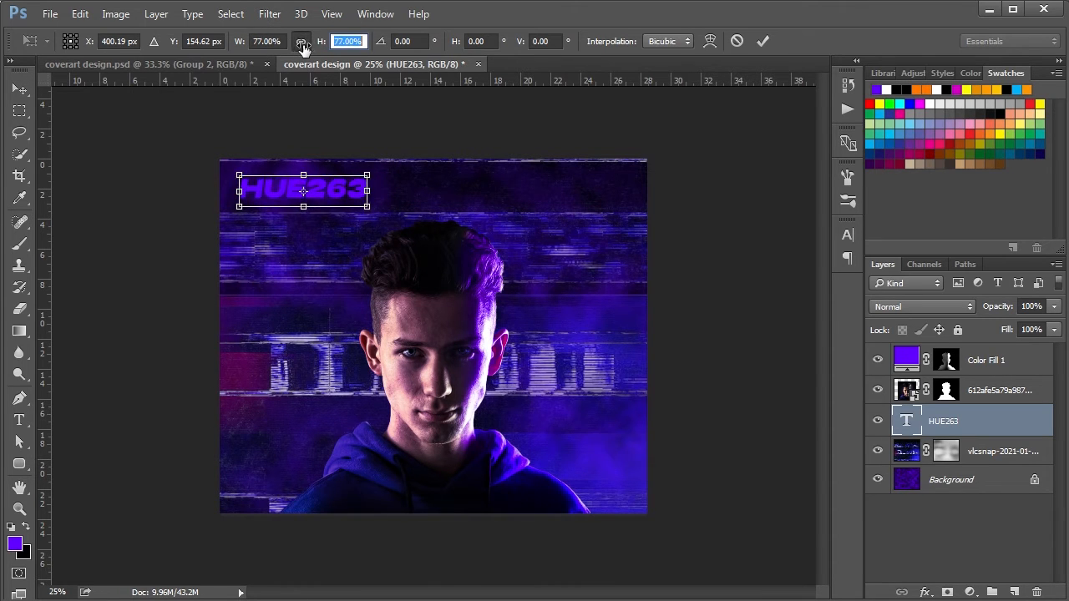
pyautogui.press('Return')
pyautogui.moveTo(372, 201); pyautogui.dragTo(352, 189)
pyautogui.hotkey('shift', 'Right')
pyautogui.hotkey('shift', 'Right')
pyautogui.hotkey('shift', 'Right')
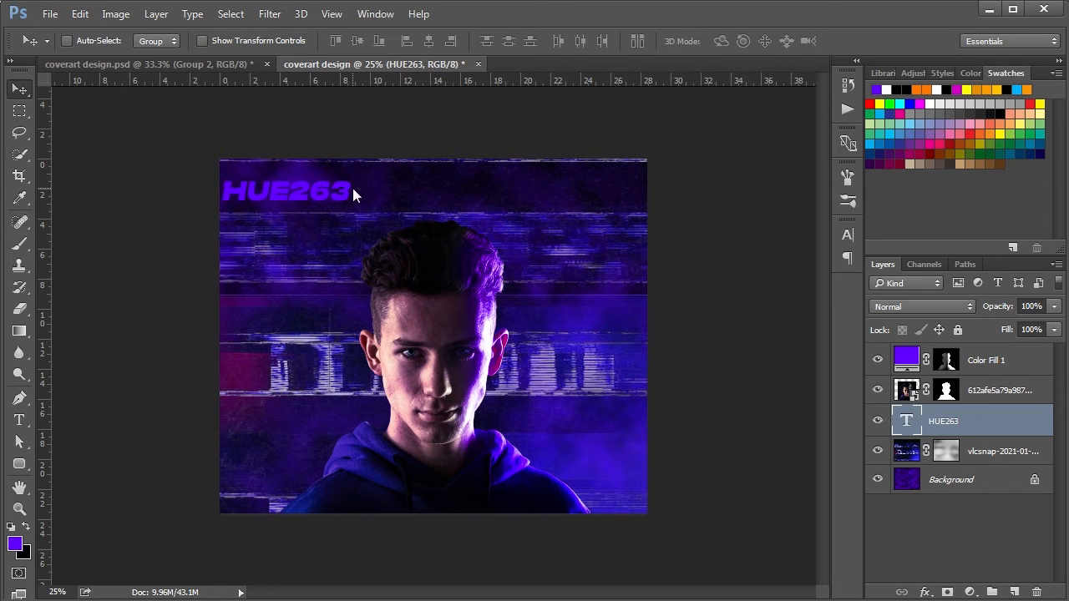
# Colour the HUE263 title white and turn off its faux italic
pyautogui.click(22, 421)
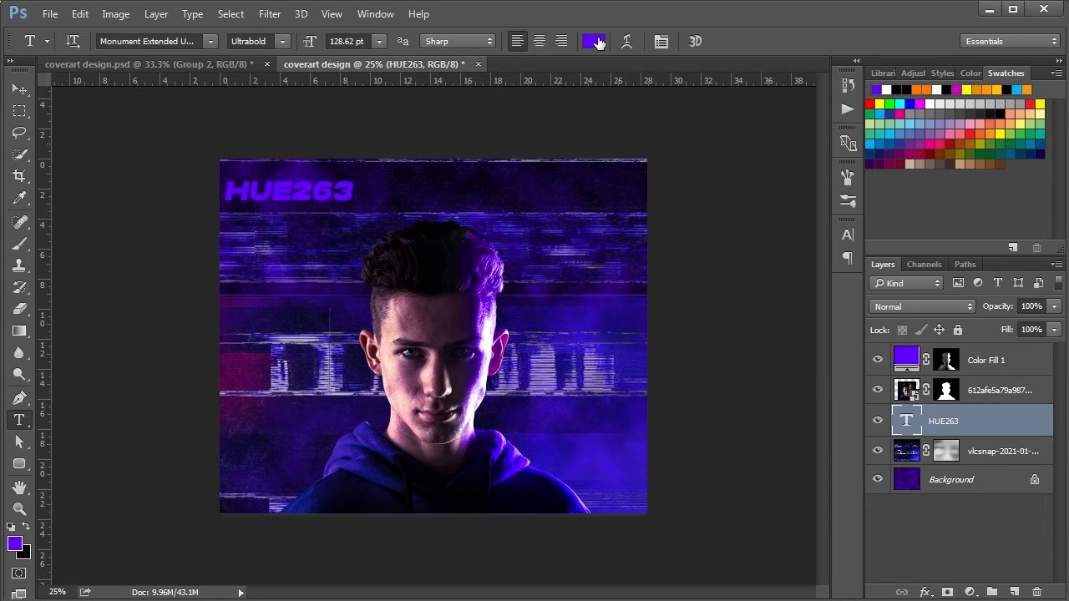
pyautogui.click(597, 42)
pyautogui.click(582, 82)
pyautogui.click(1008, 88)
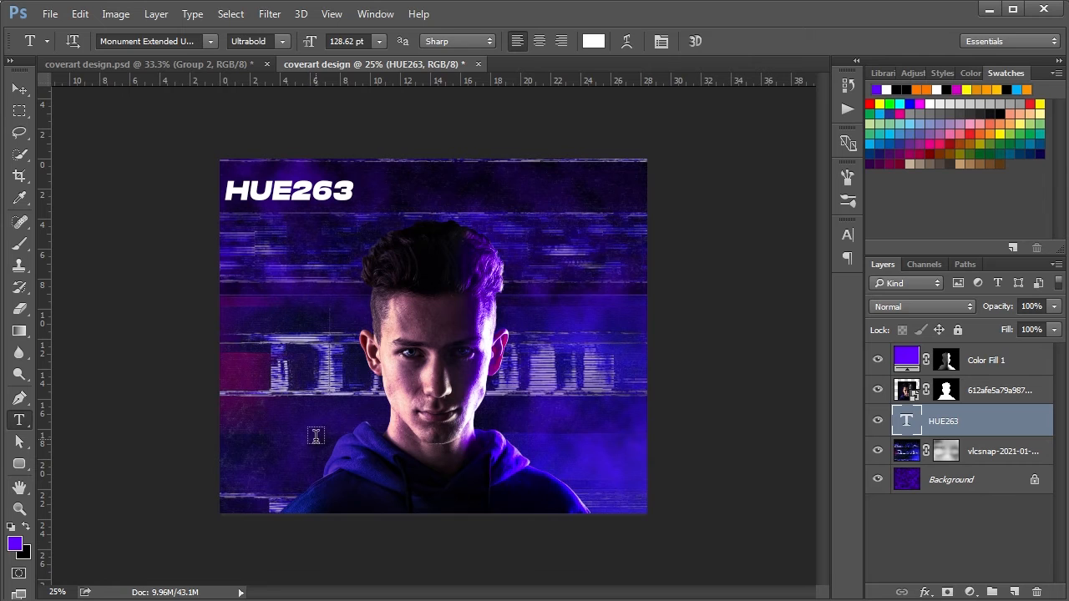
pyautogui.click(662, 43)
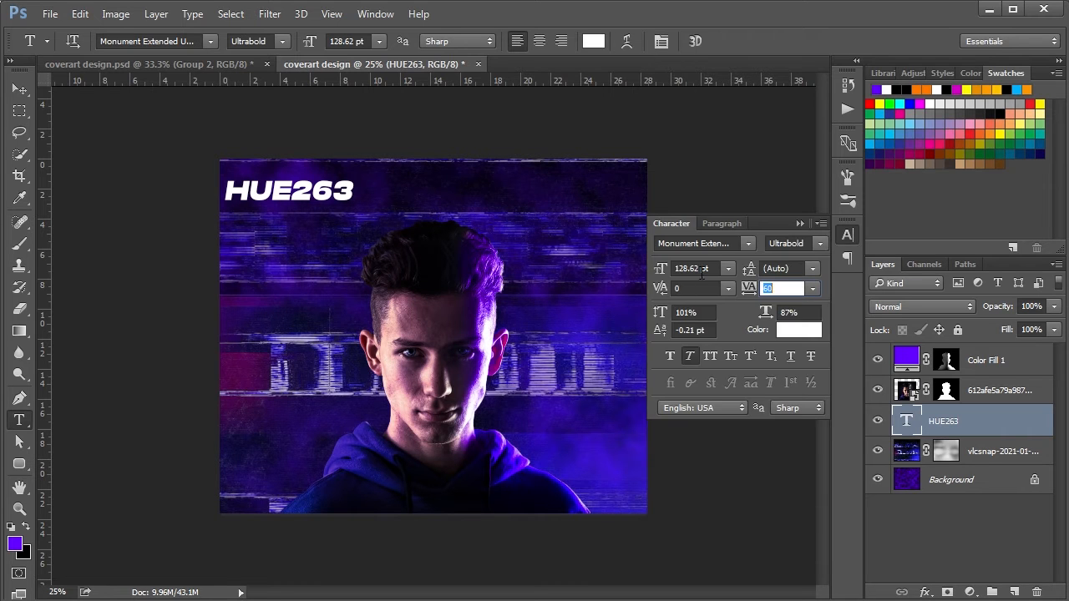
pyautogui.click(797, 223)
# Add the capitalised text THE IMPOSSIBLE on two lines and bring it in front of the portrait
pyautogui.click(362, 449)
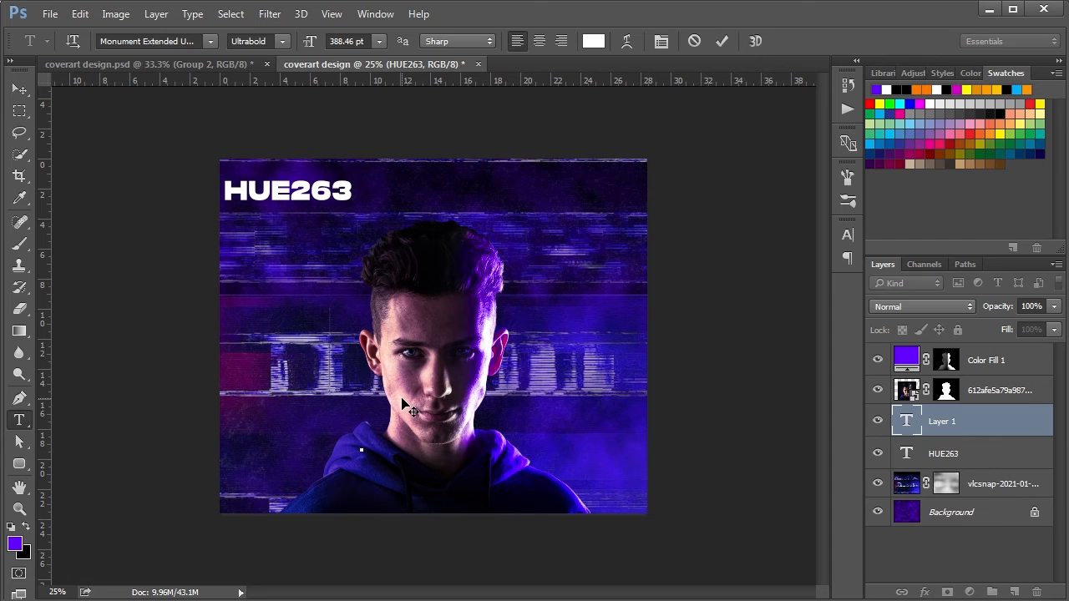
pyautogui.write('TH')
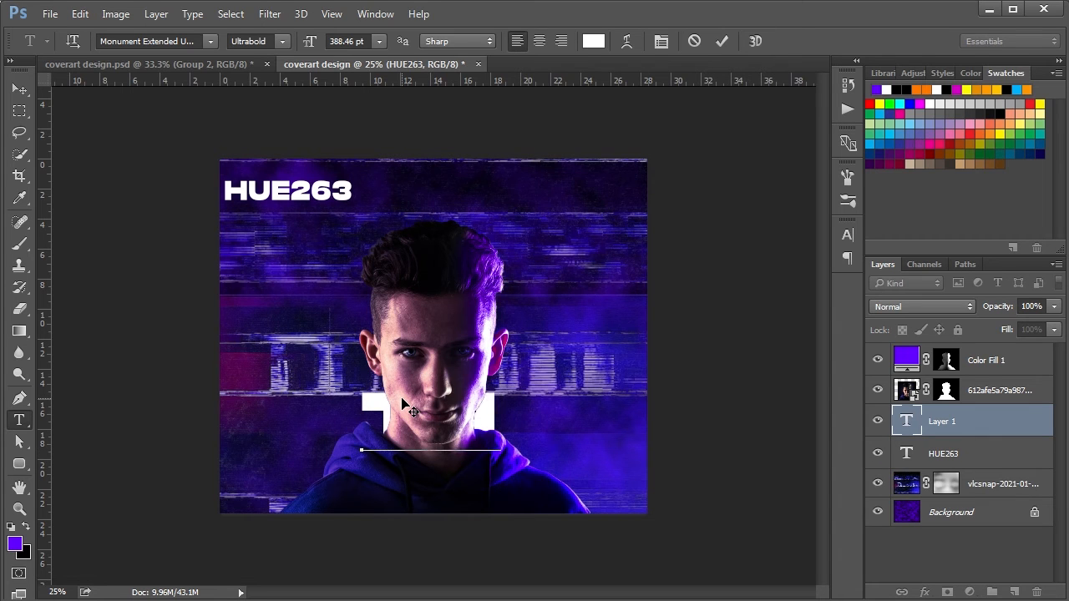
pyautogui.write('E')
pyautogui.press('Return')
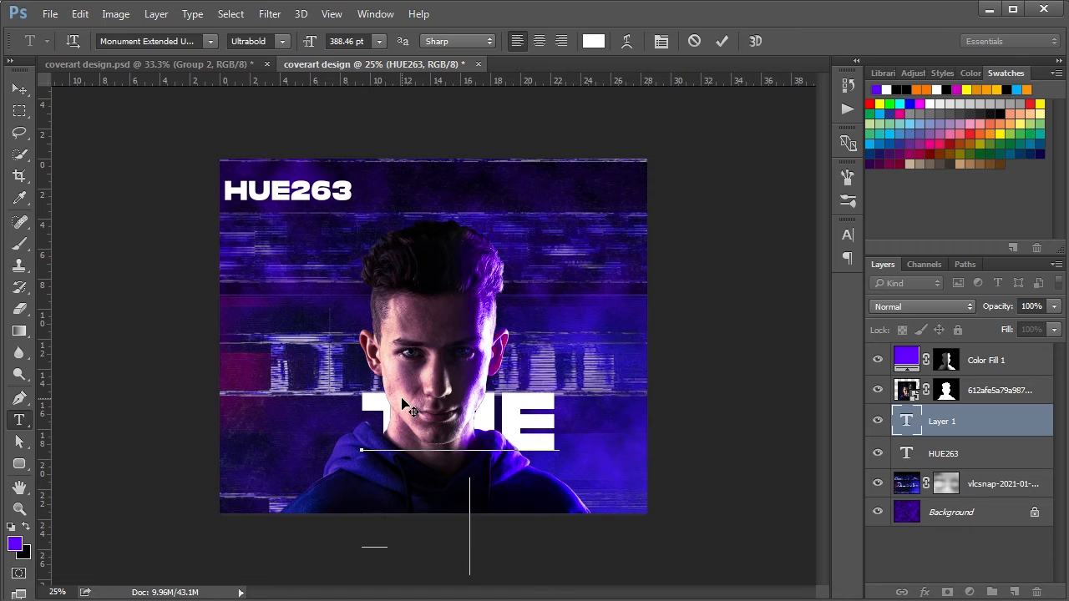
pyautogui.write('IMPOSS')
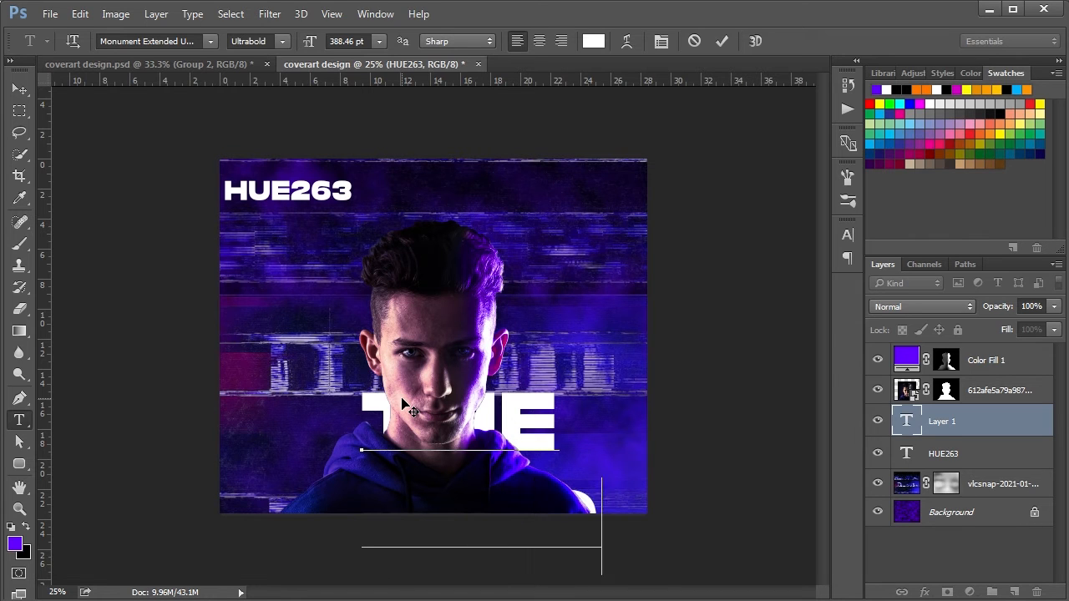
pyautogui.write('I')
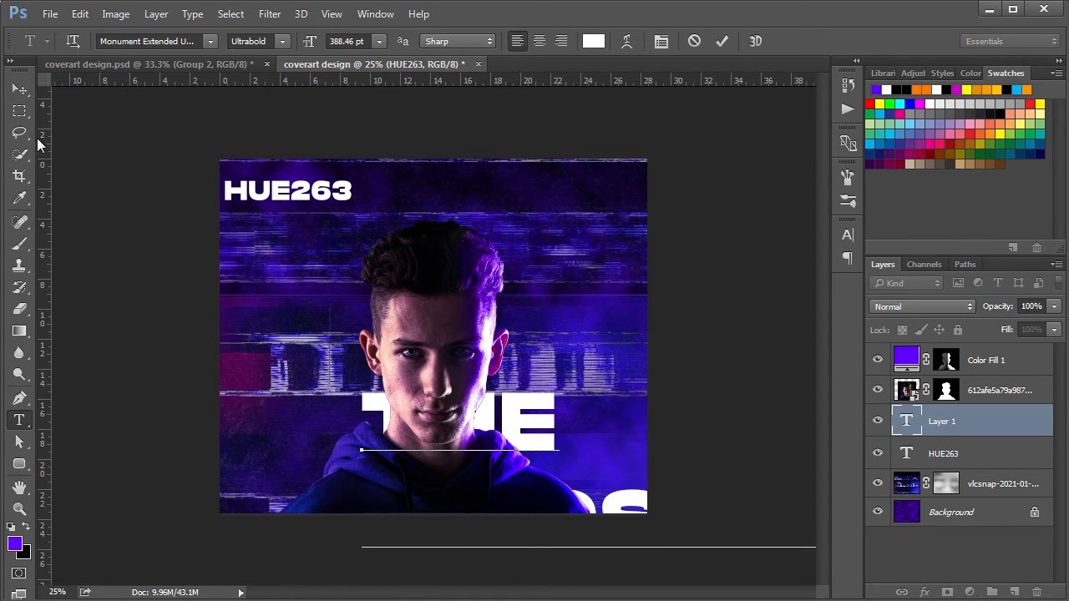
pyautogui.click(20, 95)
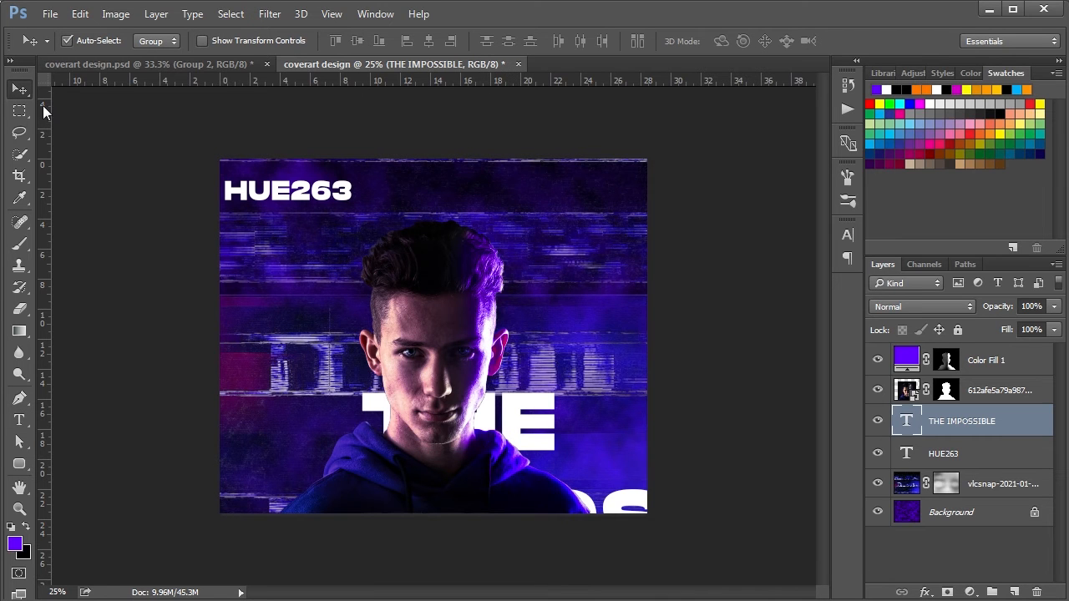
pyautogui.hotkey('ctrl', ']')
pyautogui.moveTo(458, 397); pyautogui.dragTo(343, 294)
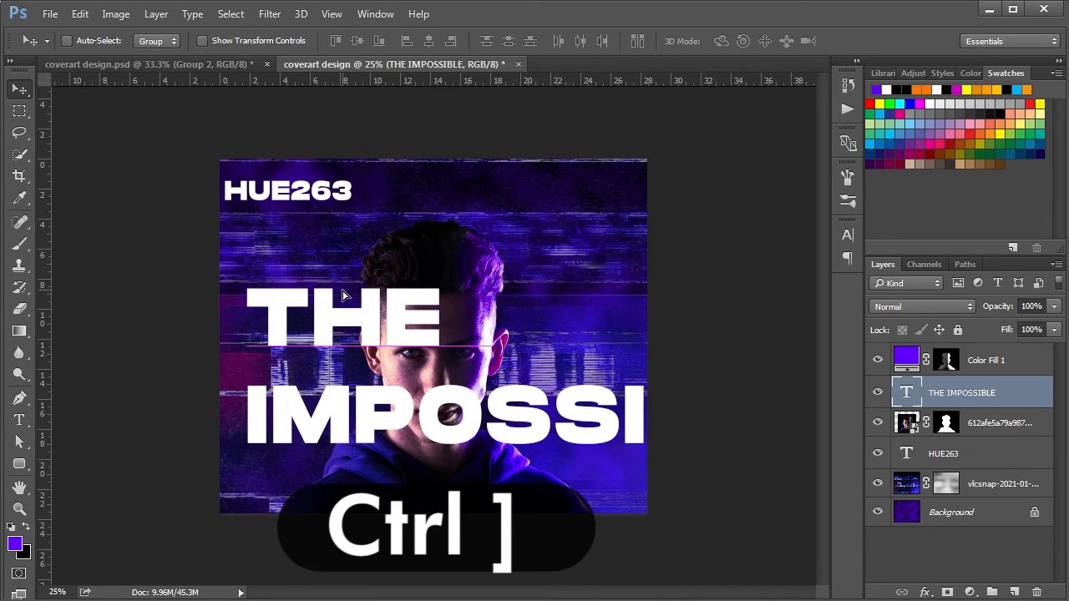
# Set the leading of THE IMPOSSIBLE to 300.01 pt and slightly reduce the letters' vertical scale
pyautogui.press('t')
pyautogui.click(382, 317)
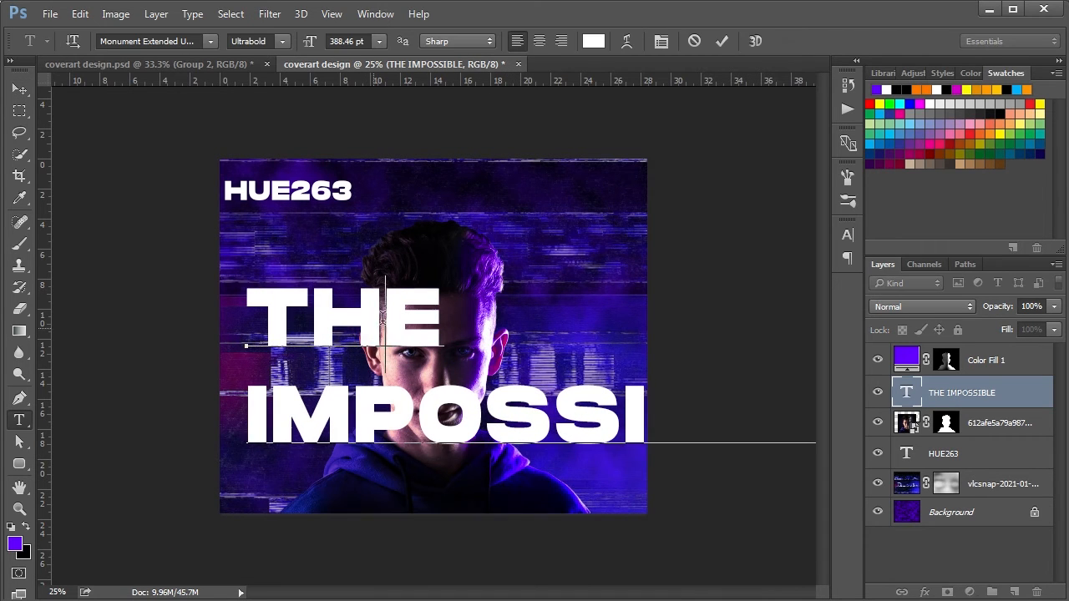
pyautogui.hotkey('ctrl', 'a')
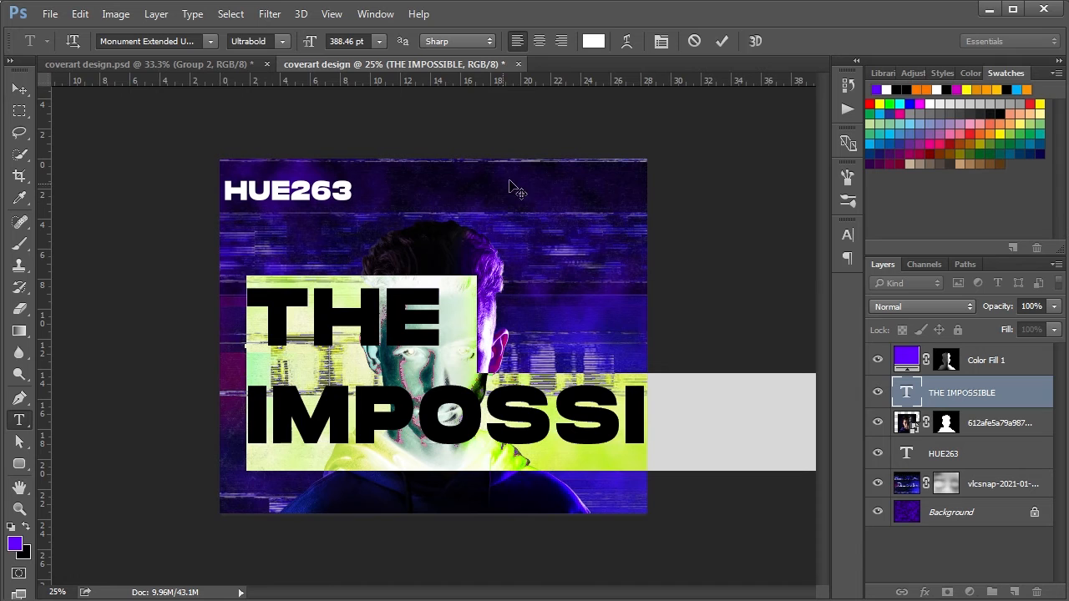
pyautogui.click(661, 42)
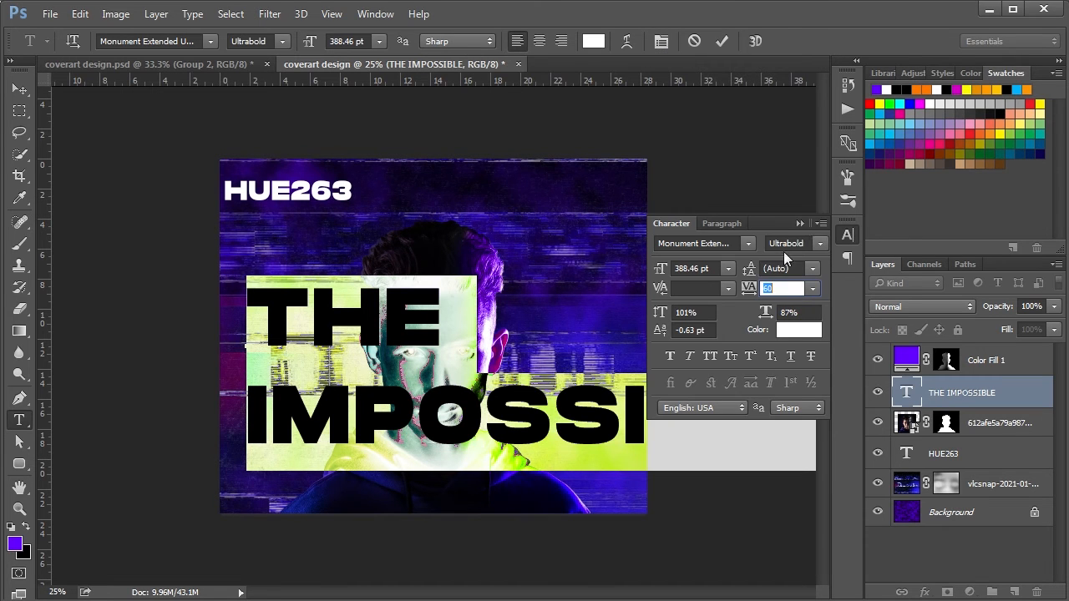
pyautogui.moveTo(755, 270); pyautogui.dragTo(898, 304)
pyautogui.moveTo(749, 272); pyautogui.dragTo(851, 293)
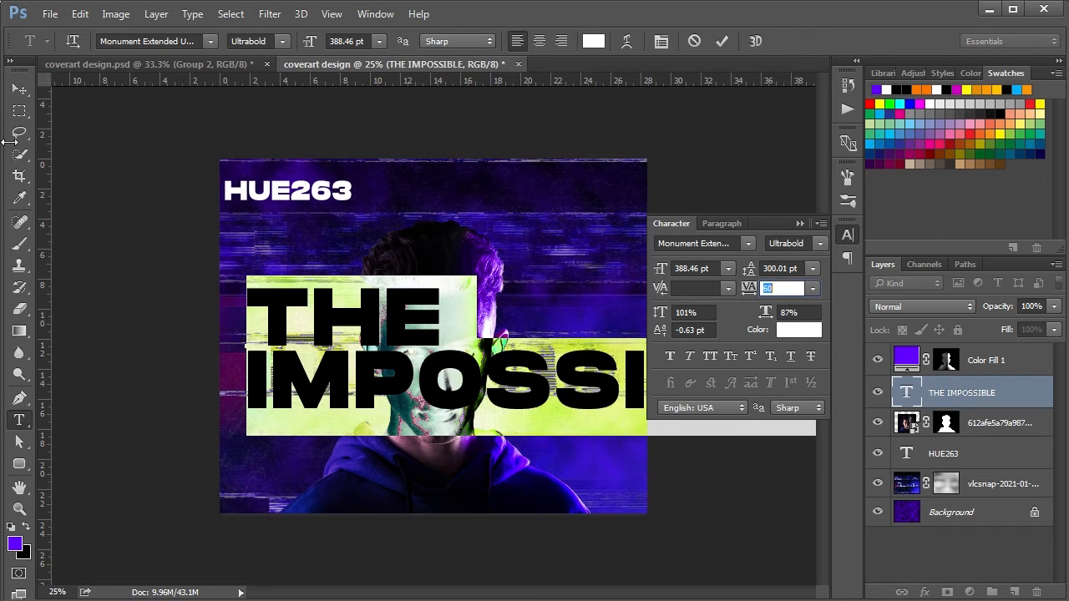
pyautogui.moveTo(659, 309); pyautogui.dragTo(649, 308)
pyautogui.click(803, 225)
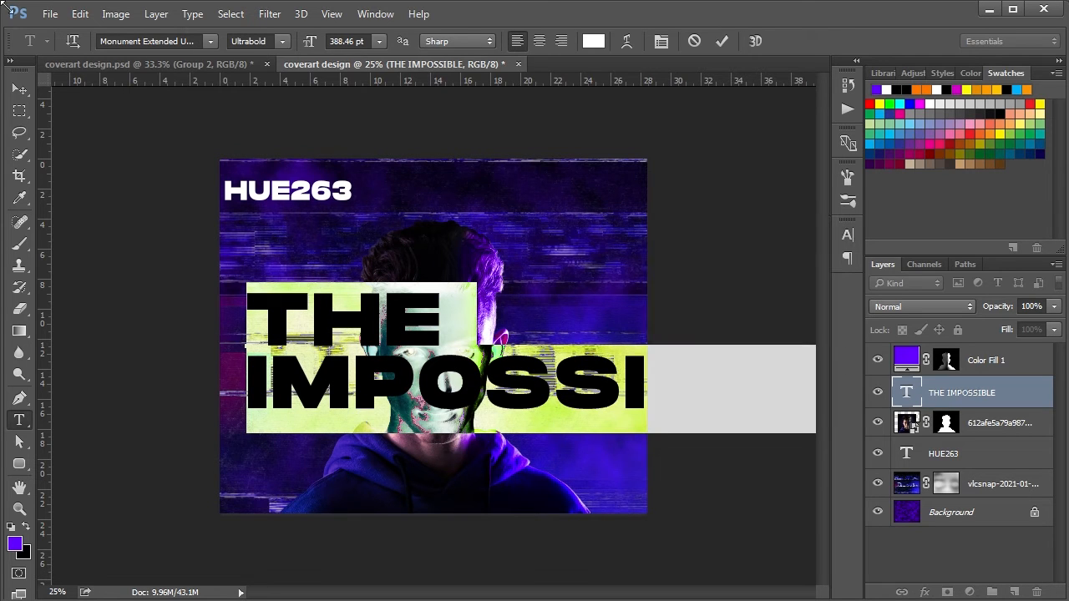
# Scale THE IMPOSSIBLE down proportionally to about 171 pt and place it across the portrait's chin and neck
pyautogui.click(18, 89)
pyautogui.moveTo(298, 324); pyautogui.dragTo(282, 324)
pyautogui.hotkey('ctrl', 't')
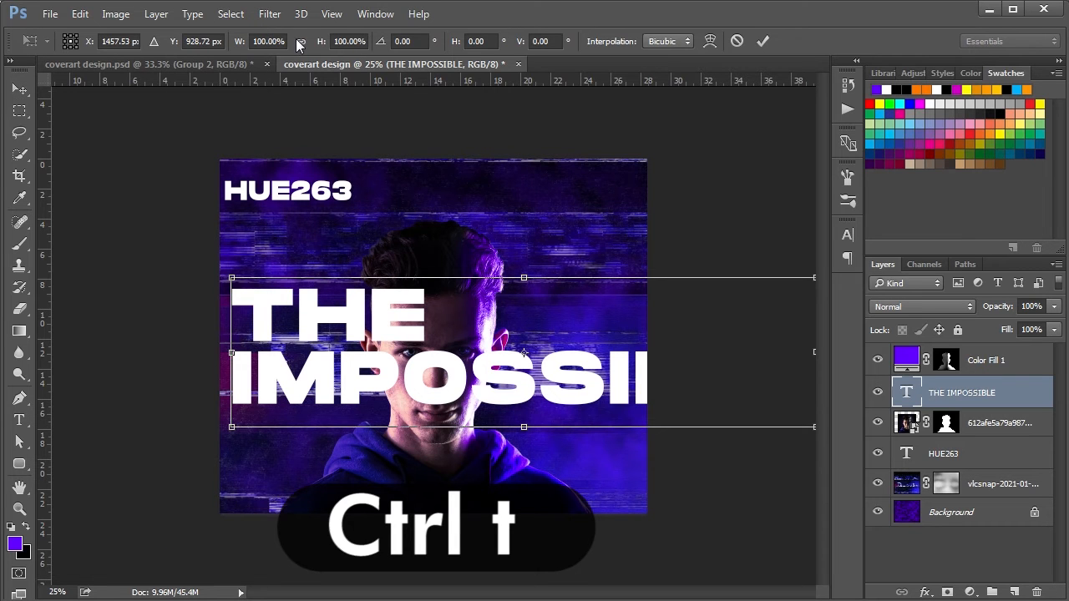
pyautogui.moveTo(324, 49); pyautogui.dragTo(276, 49)
pyautogui.press('Return')
pyautogui.moveTo(530, 326); pyautogui.dragTo(403, 394)
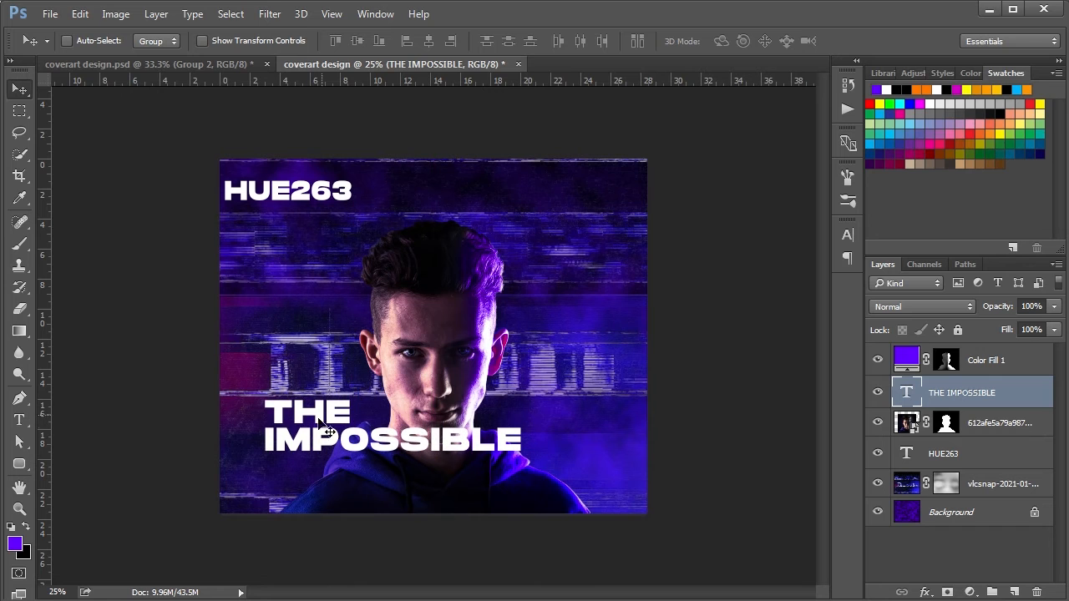
# Indent THE with spaces so it ends flush with IMPOSSIBLE, and move the text down over the hoodie
pyautogui.press('t')
pyautogui.click(267, 409)
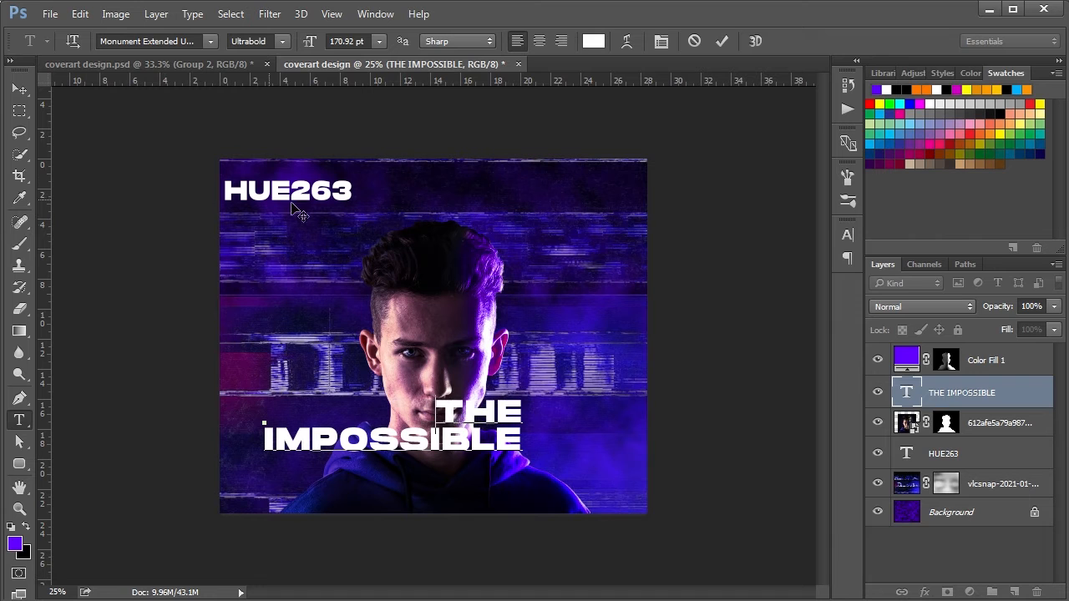
pyautogui.click(18, 87)
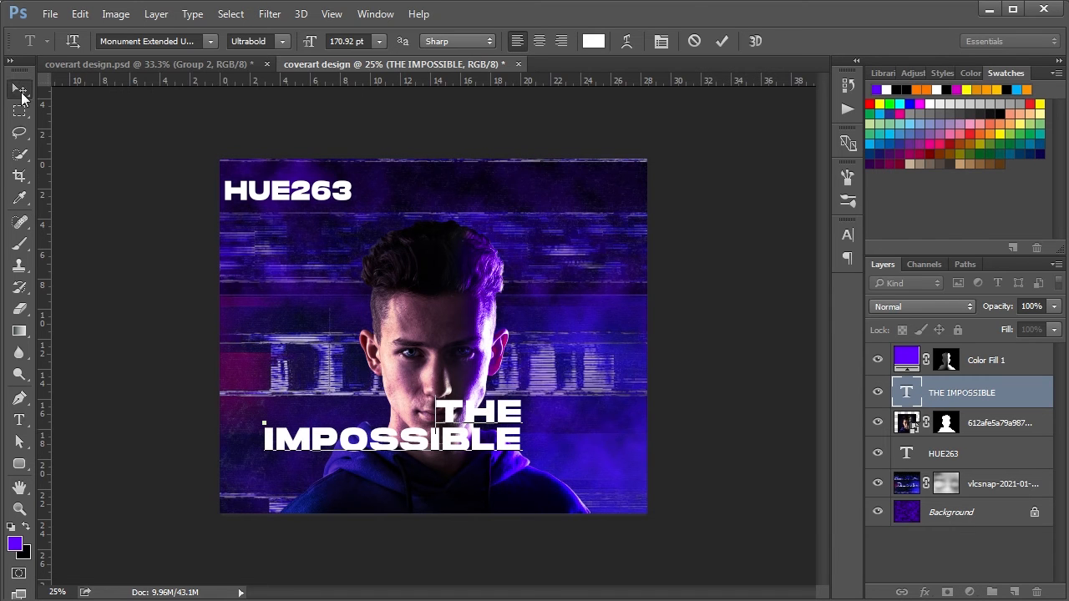
pyautogui.moveTo(425, 357); pyautogui.dragTo(465, 404)
# Add a separate capitalised text CHASE in front of the portrait, across the forehead
pyautogui.press('t')
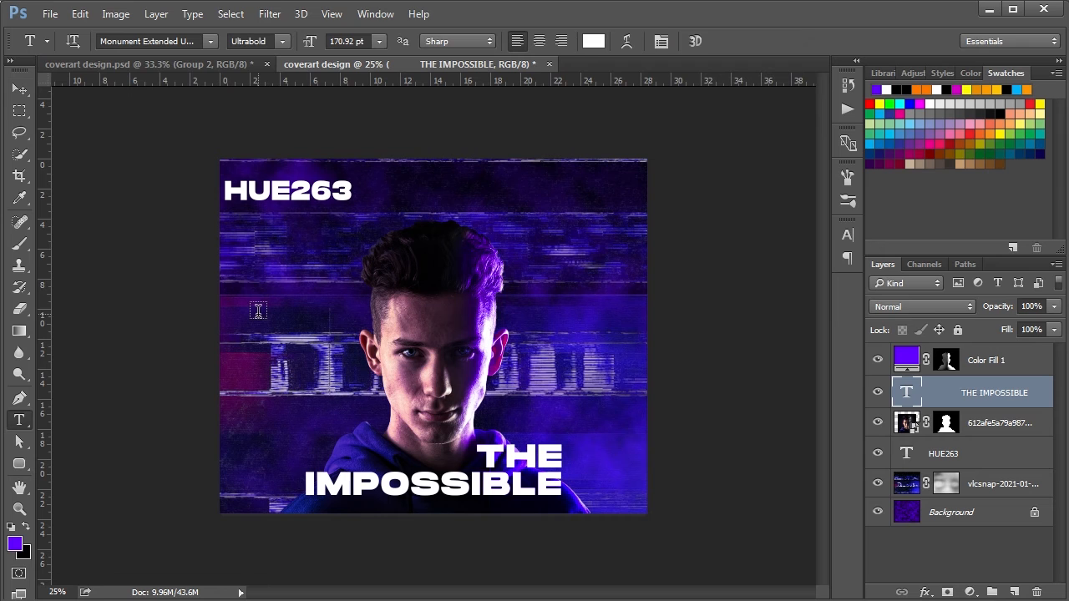
pyautogui.click(258, 312)
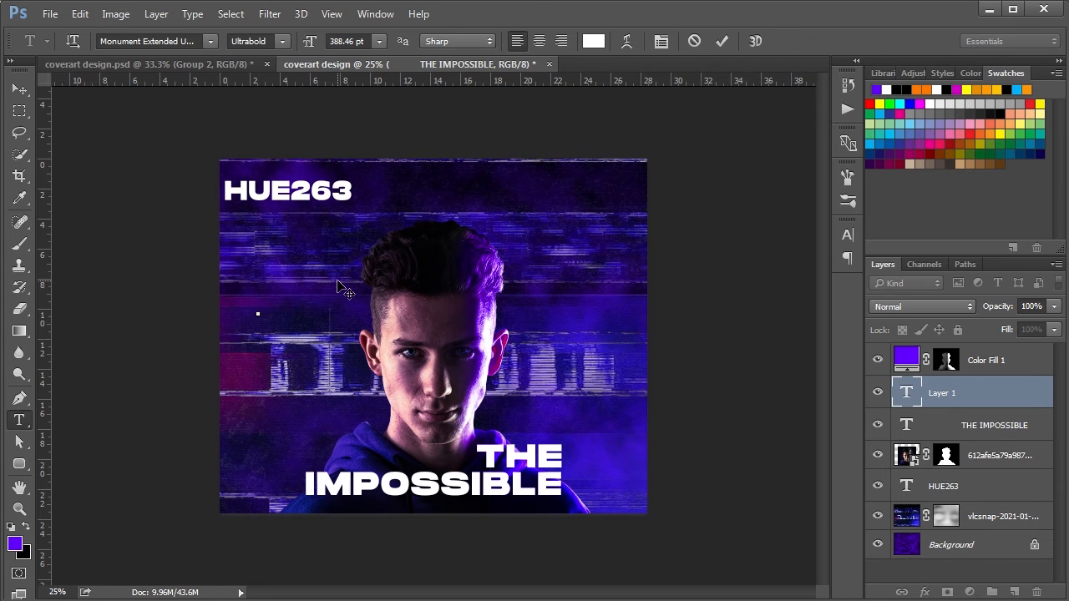
pyautogui.write('CHAD')
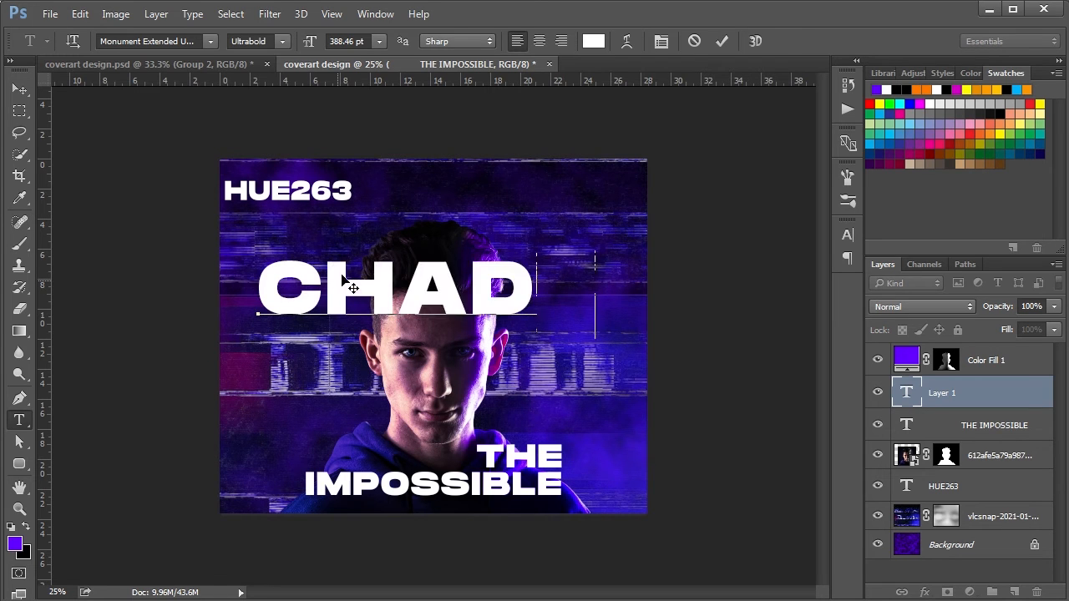
pyautogui.write('E')
pyautogui.press('BackSpace')
pyautogui.press('BackSpace')
pyautogui.write('SE')
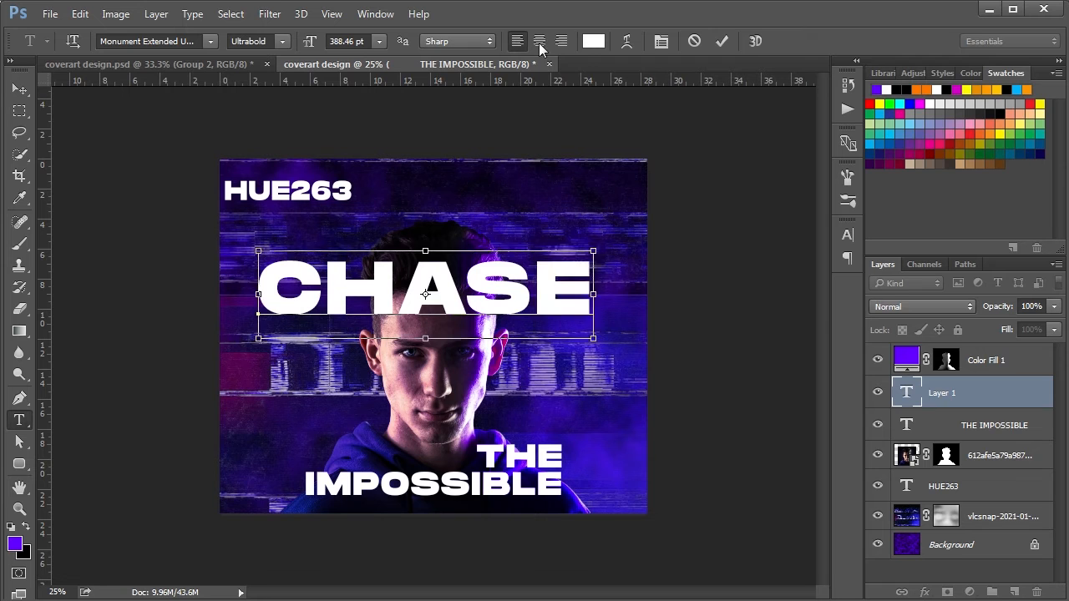
# Recolour the whole CHASE text violet, starting from ff0000 and setting the hue to 263°
pyautogui.hotkey('ctrl', 'a')
pyautogui.click(593, 41)
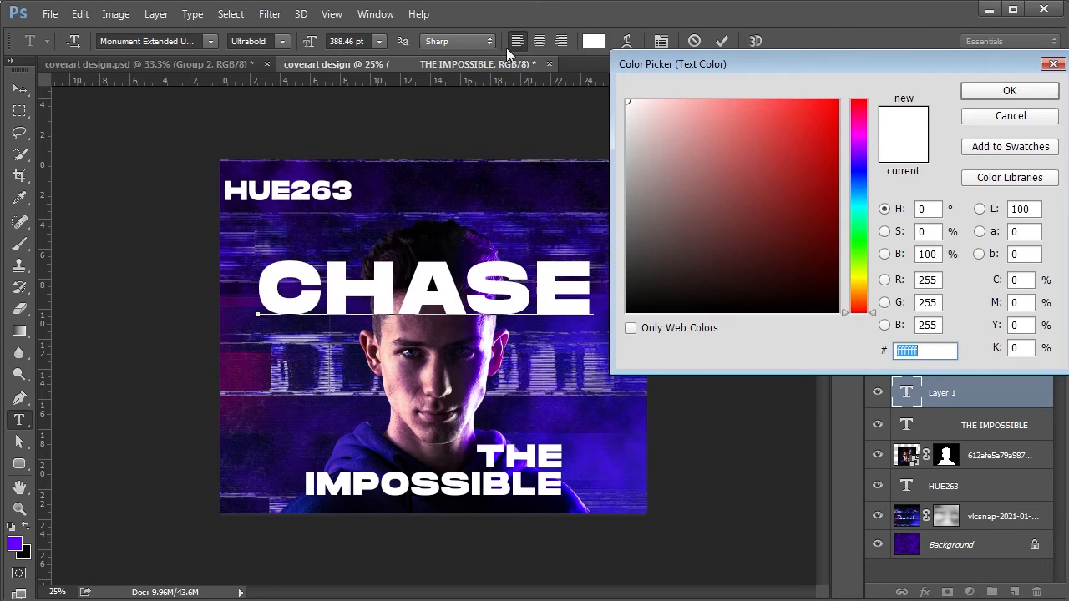
pyautogui.write('ff0000')
pyautogui.click(929, 210)
pyautogui.write('26')
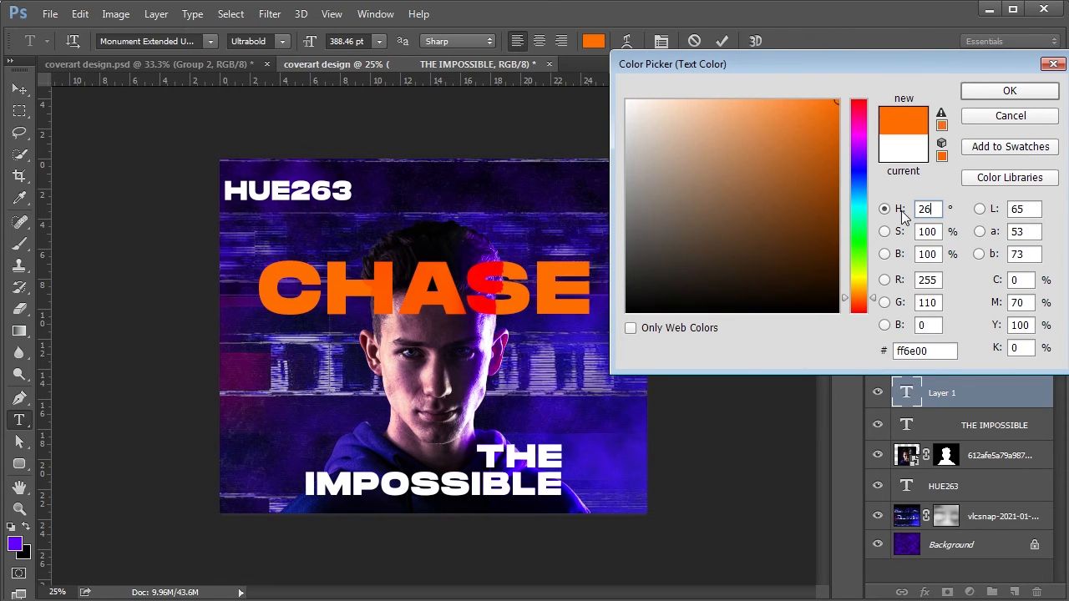
pyautogui.write('3')
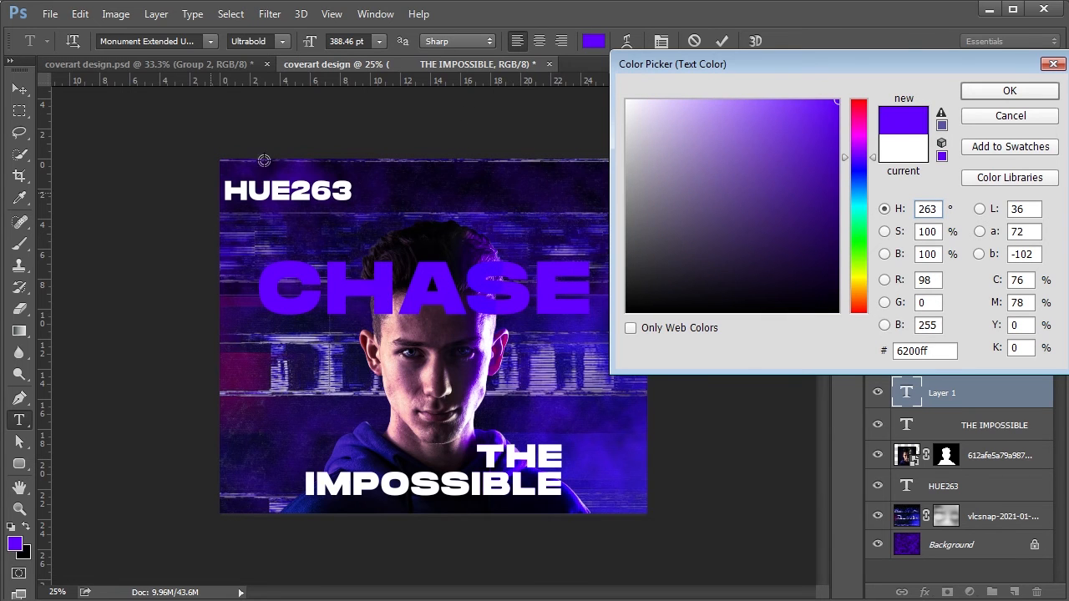
pyautogui.click(992, 94)
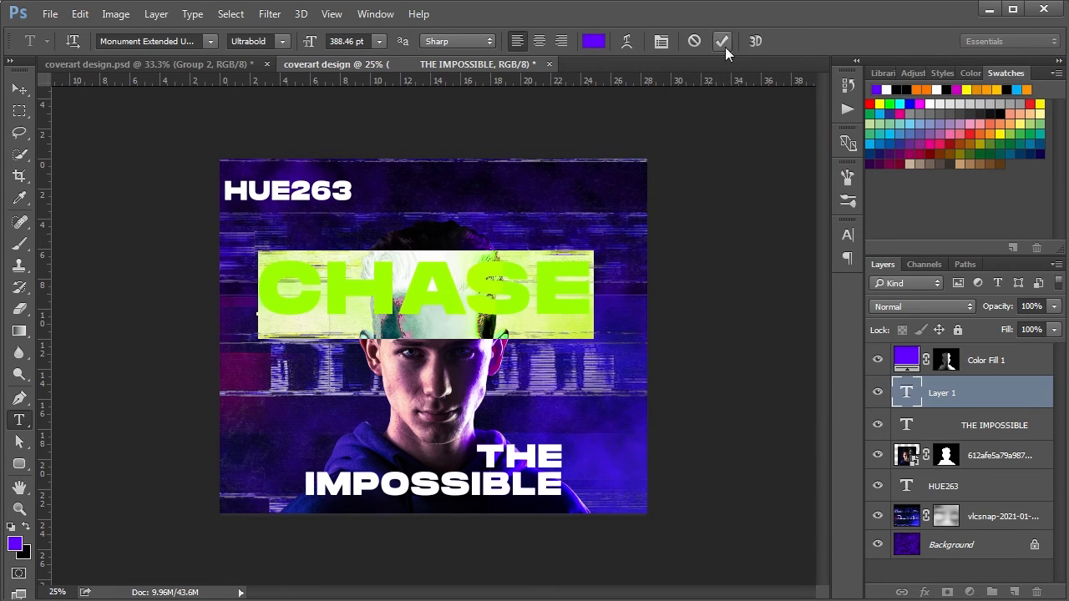
# Set CHASE to 86% vertical scale and 0 tracking, and move it down across the portrait's mouth and chin
pyautogui.click(661, 42)
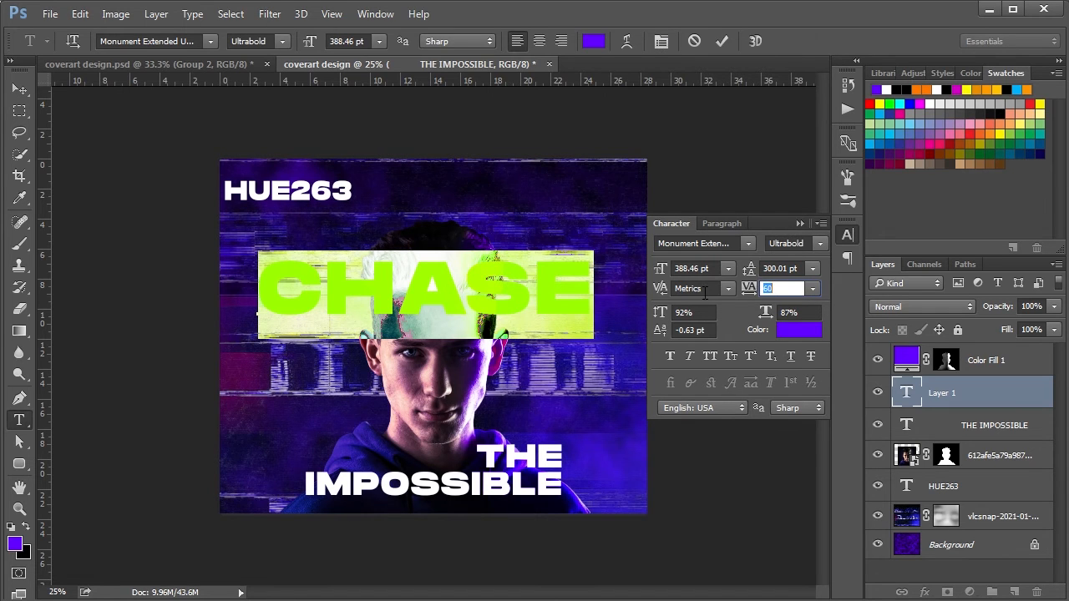
pyautogui.moveTo(661, 312); pyautogui.dragTo(656, 317)
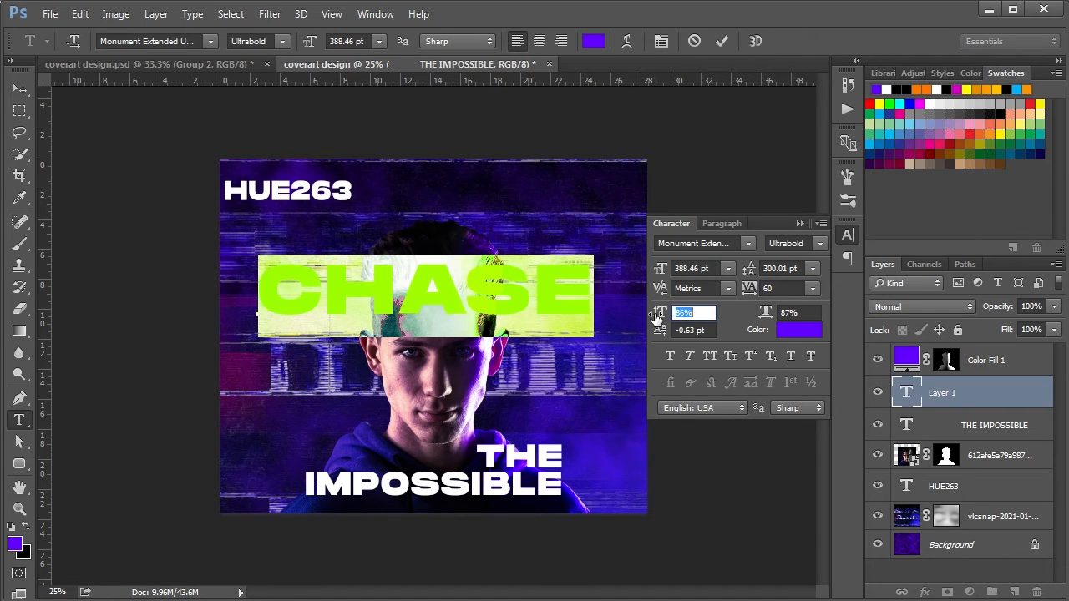
pyautogui.click(745, 291)
pyautogui.write('0')
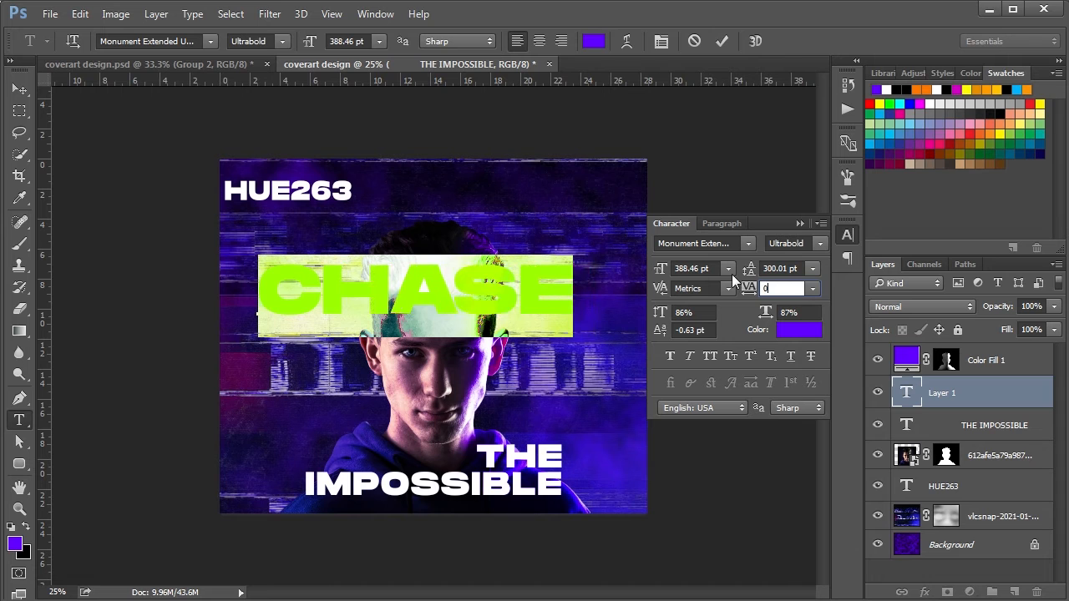
pyautogui.click(800, 224)
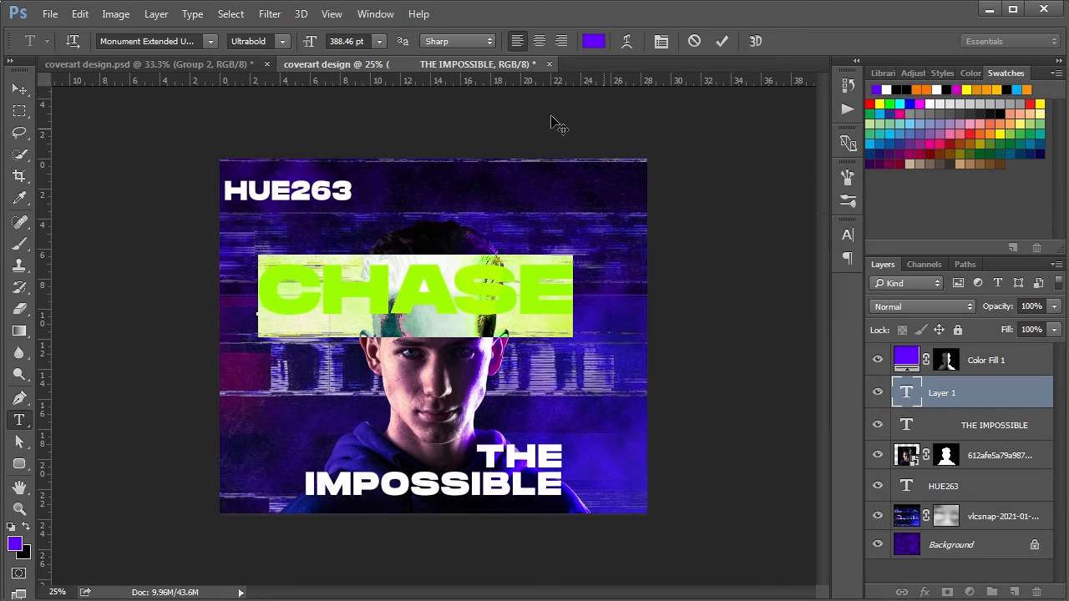
pyautogui.click(19, 89)
pyautogui.moveTo(426, 292); pyautogui.dragTo(402, 412)
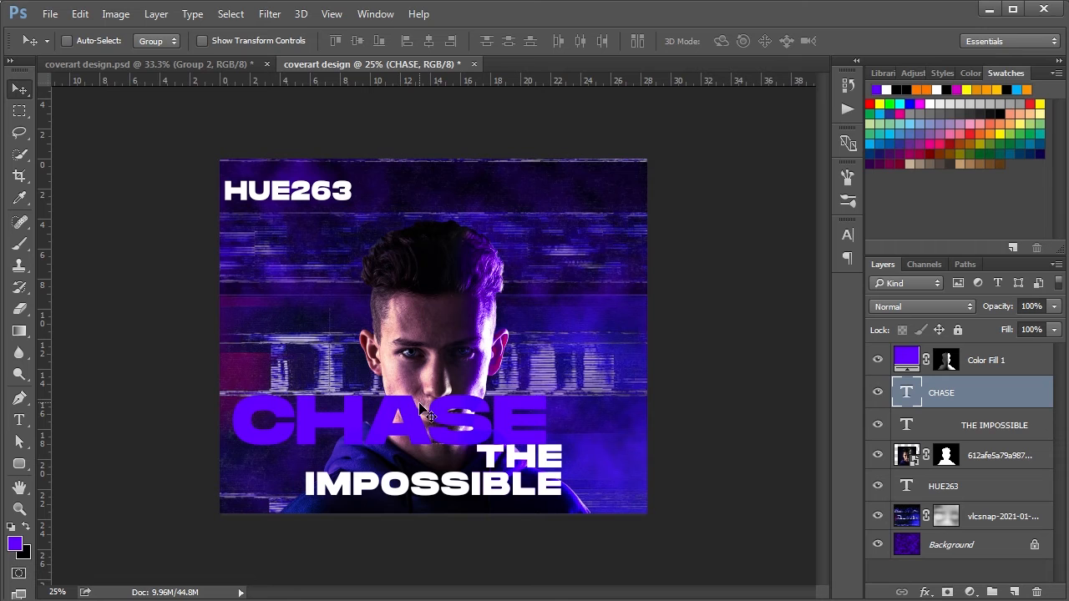
# Scale the THE IMPOSSIBLE text up proportionally to 132%
pyautogui.click(959, 428)
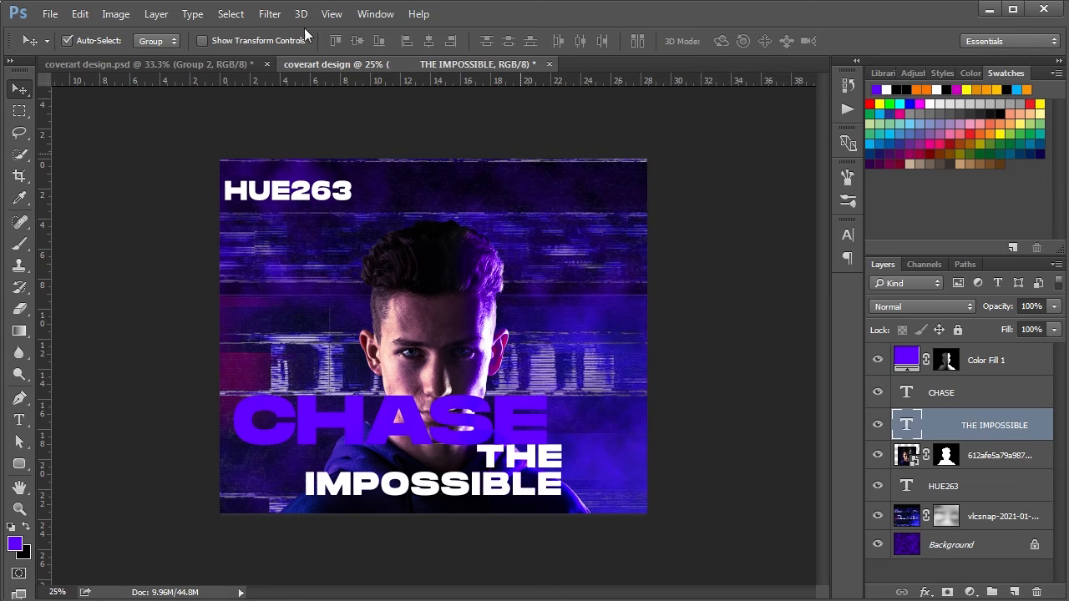
pyautogui.hotkey('ctrl', 't')
pyautogui.click(300, 42)
pyautogui.moveTo(321, 44); pyautogui.dragTo(346, 46)
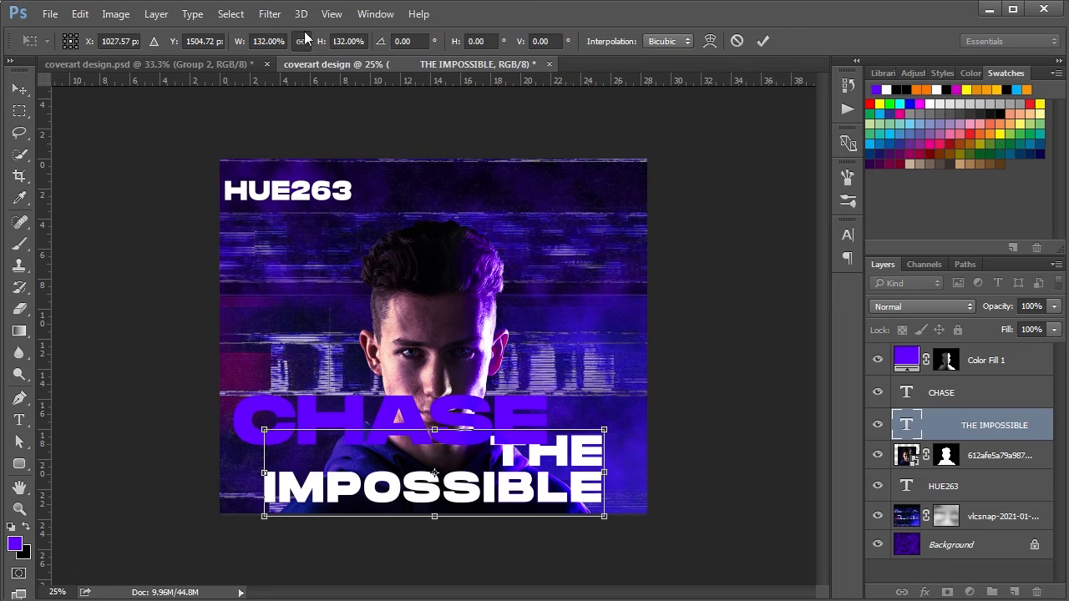
pyautogui.press('Return')
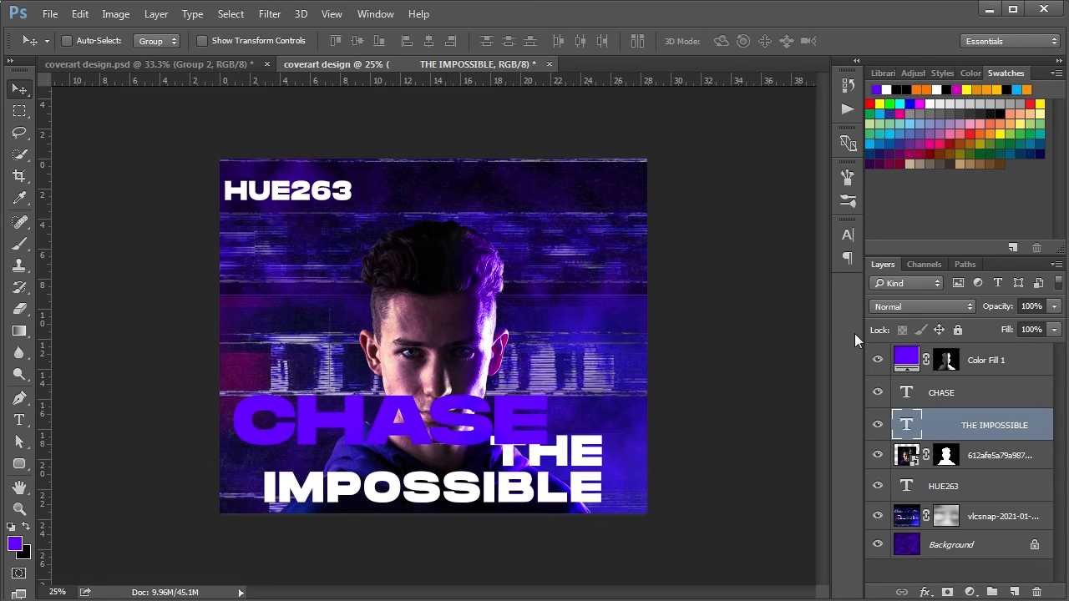
# Scale the CHASE text down proportionally and place it directly before THE, on the same line above IMPOSSIBLE
pyautogui.click(938, 404)
pyautogui.moveTo(401, 440); pyautogui.dragTo(383, 457)
pyautogui.hotkey('ctrl', 't')
pyautogui.moveTo(317, 42); pyautogui.dragTo(298, 46)
pyautogui.press('Return')
pyautogui.moveTo(558, 250); pyautogui.dragTo(534, 236)
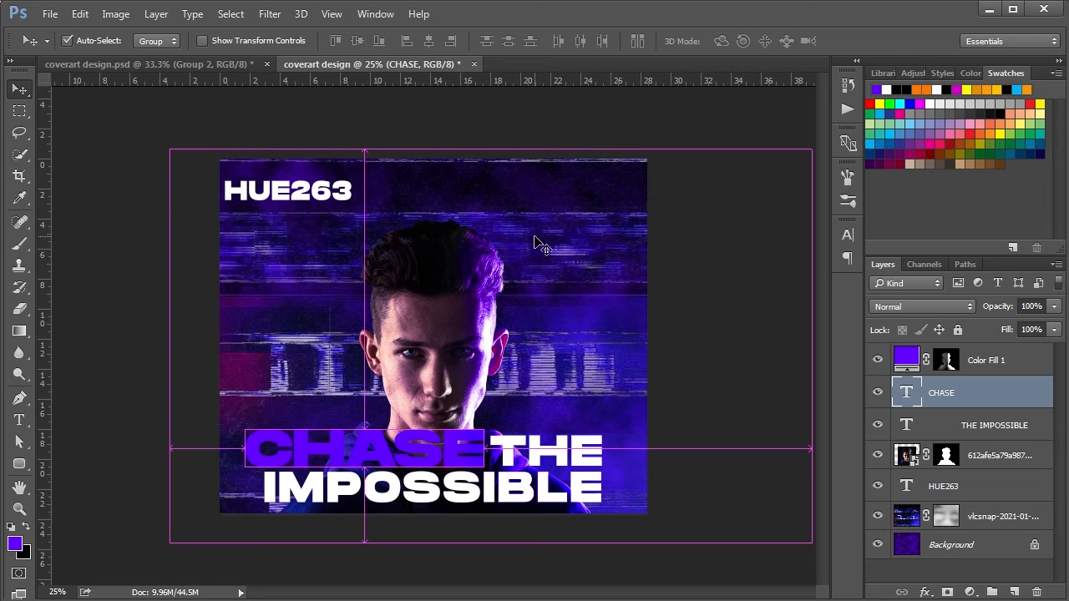
# Enlarge CHASE proportionally to about 109%, extending it up and to the left, and nudge it slightly right towards THE
pyautogui.hotkey('ctrl', 't')
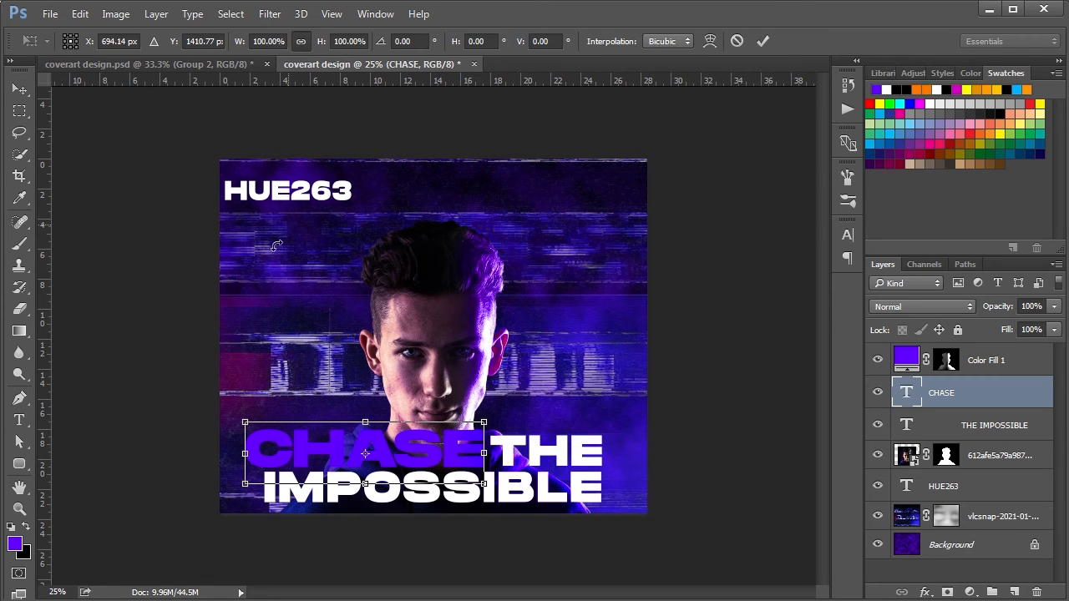
pyautogui.moveTo(242, 422); pyautogui.dragTo(226, 411)
pyautogui.press('Return')
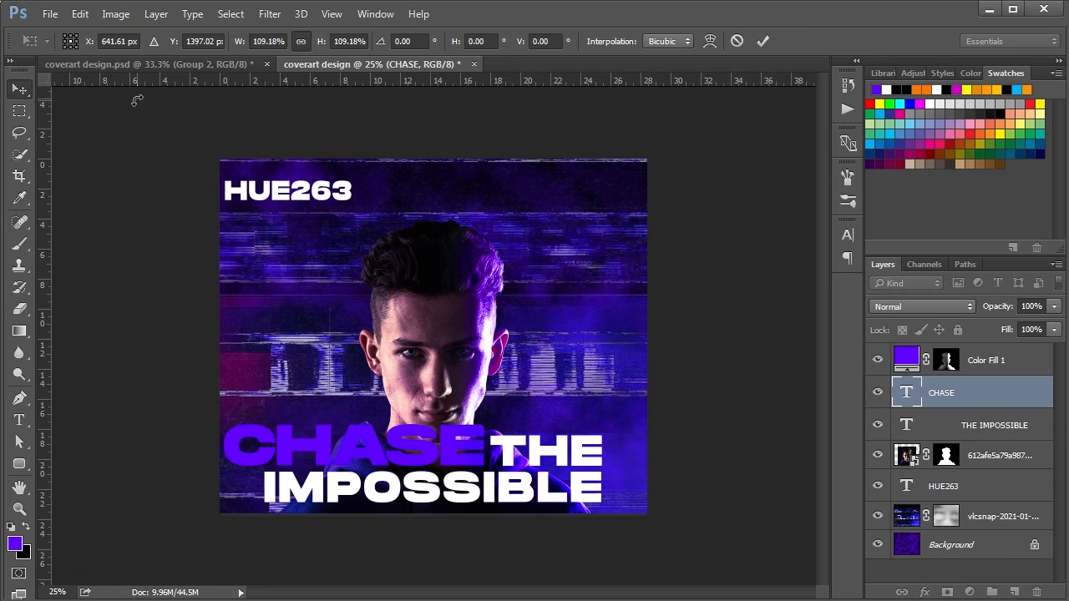
pyautogui.press('Right')
pyautogui.press('Right')
pyautogui.press('Right')
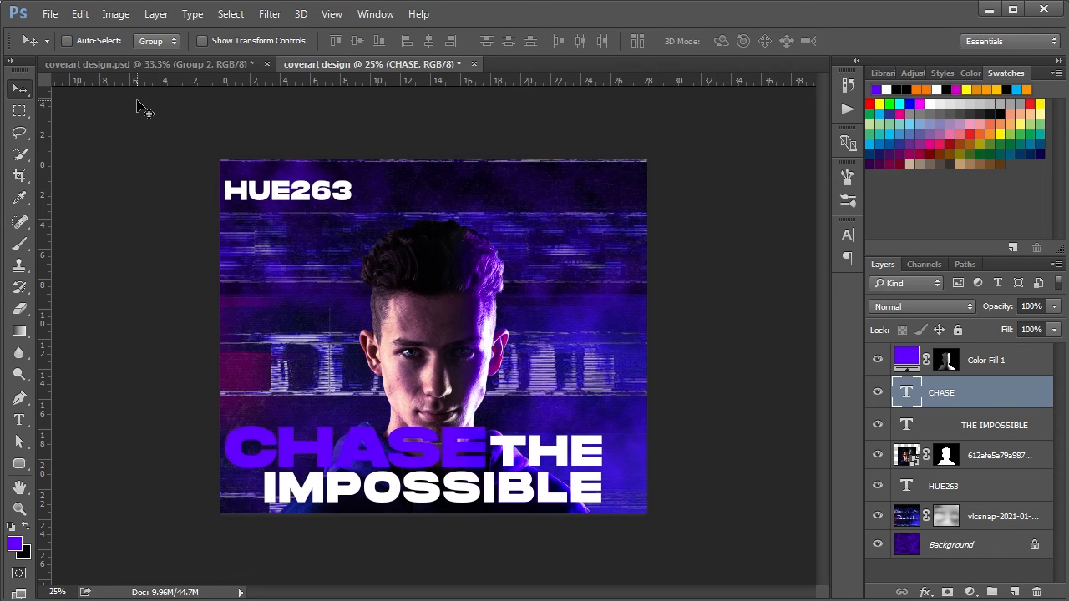
# Group the CHASE and THE IMPOSSIBLE layers and scale the group down proportionally to 88%
pyautogui.keyDown('shift'); pyautogui.click(1040, 432); pyautogui.keyUp('shift')
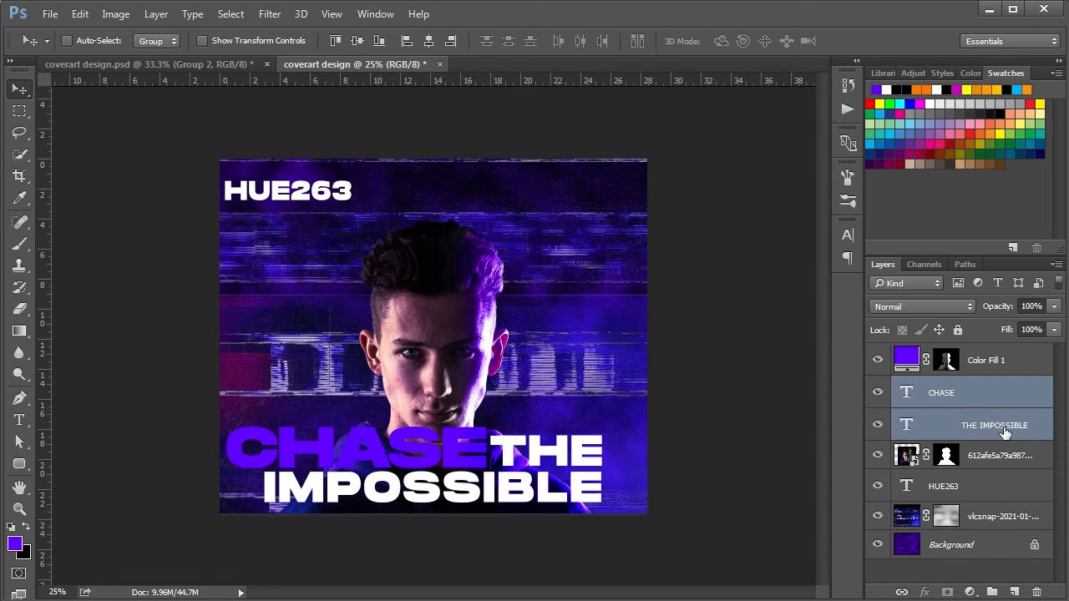
pyautogui.click(991, 593)
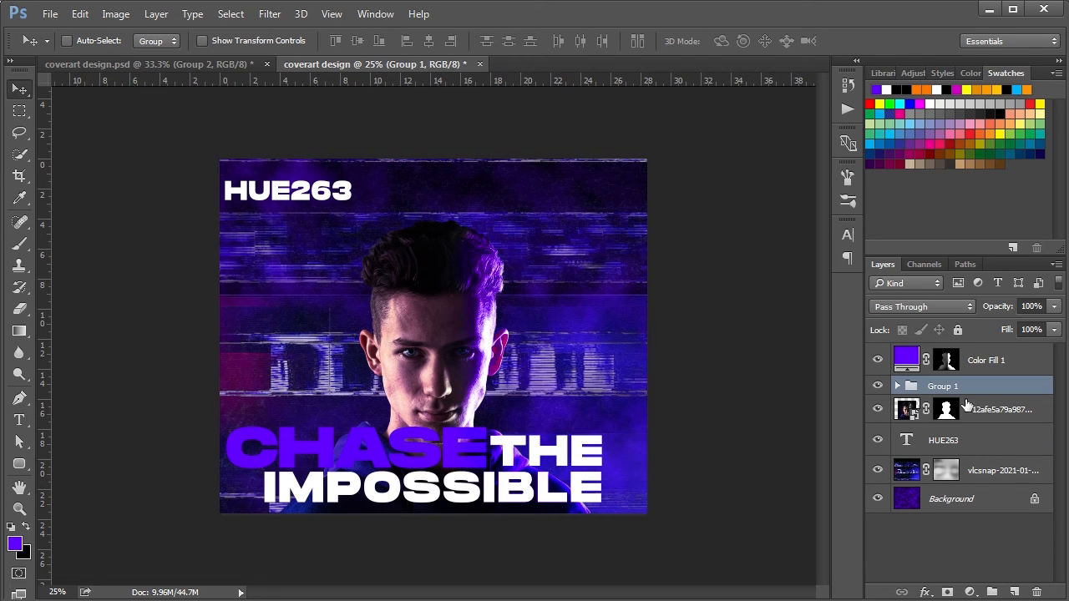
pyautogui.hotkey('ctrl', 't')
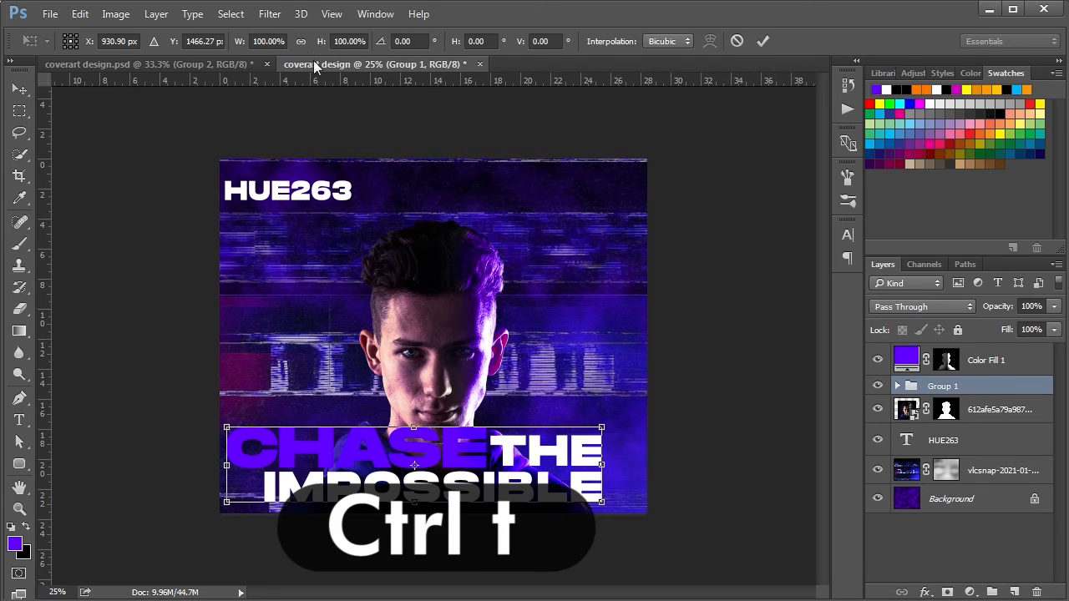
pyautogui.moveTo(319, 43); pyautogui.dragTo(308, 43)
pyautogui.press('Return')
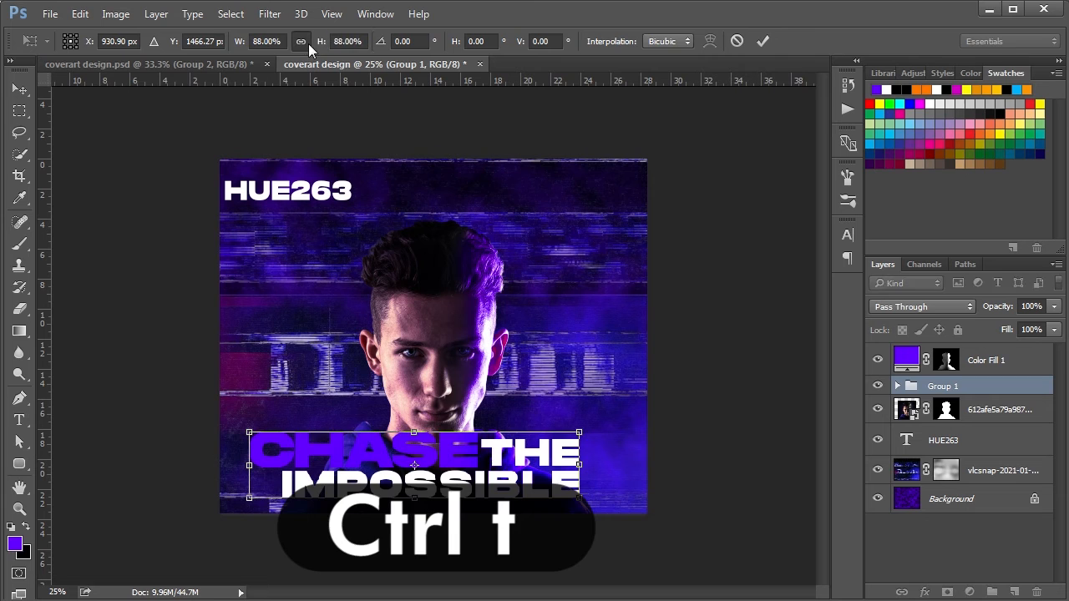
pyautogui.press('Return')
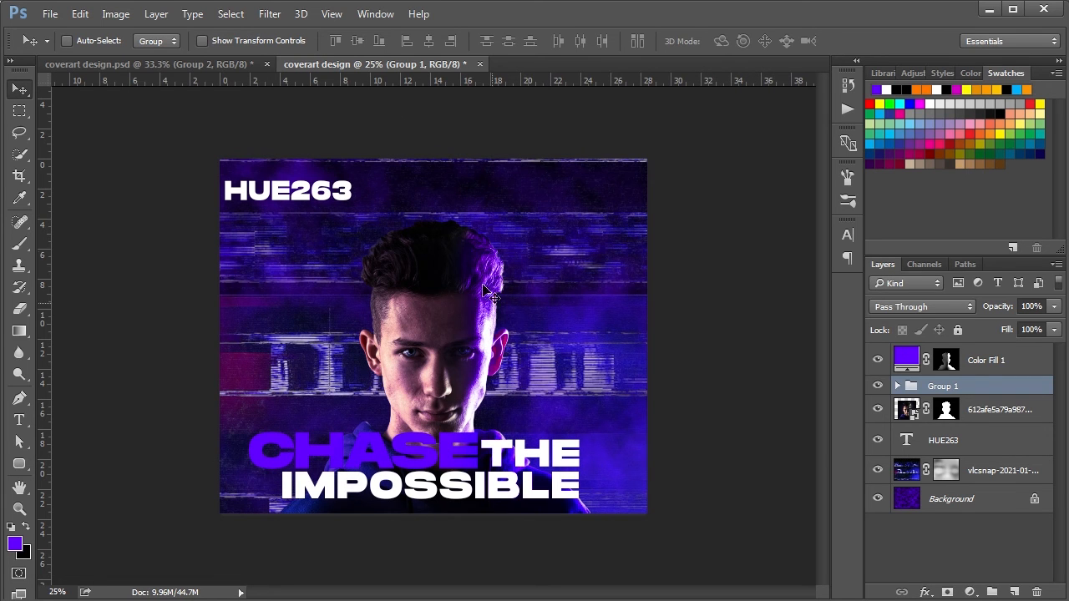
# Move the title group down towards the canvas's lower edge and scale it down a little more, keeping its proportions
pyautogui.hotkey('shift', 'Down')
pyautogui.hotkey('shift', 'Down')
pyautogui.hotkey('shift', 'Down')
pyautogui.hotkey('shift', 'Down')
pyautogui.hotkey('shift', 'Down')
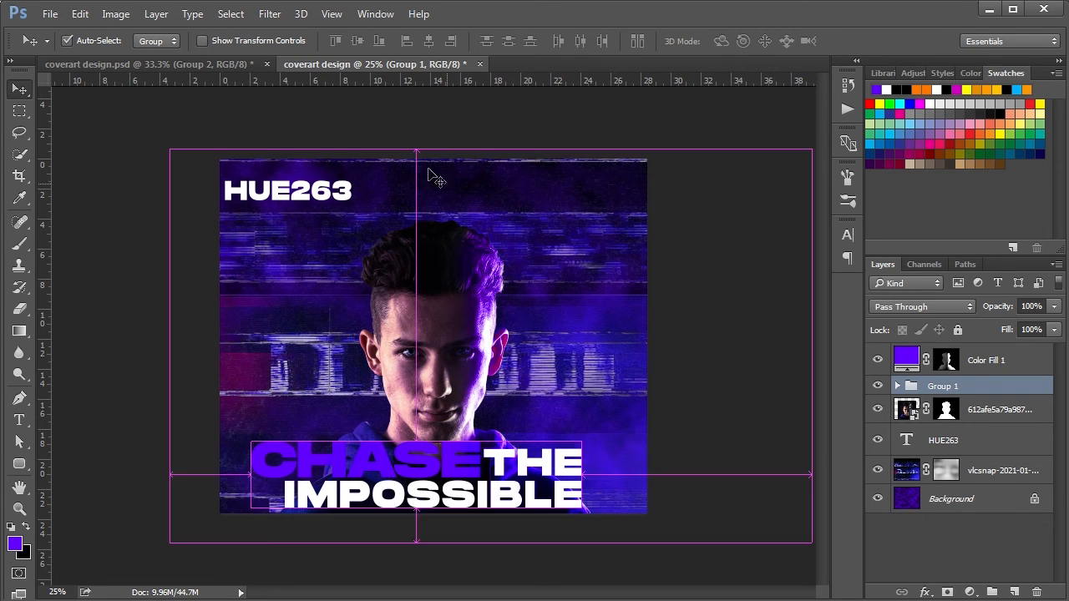
pyautogui.hotkey('ctrl', 't')
pyautogui.moveTo(321, 40); pyautogui.dragTo(314, 39)
pyautogui.press('Return')
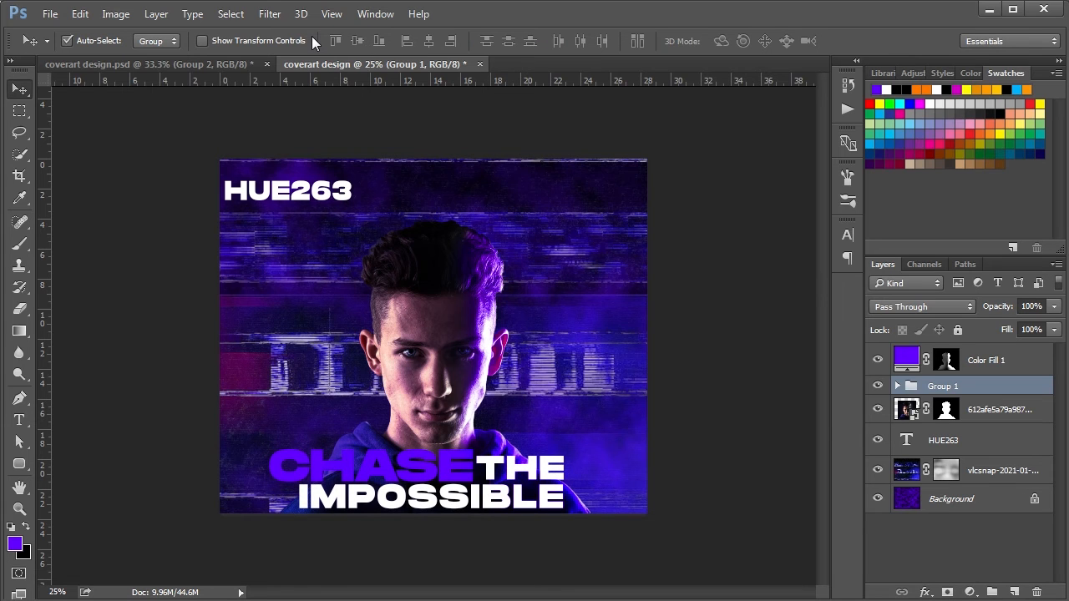
# Centre the title group horizontally on the canvas and clear the selection
pyautogui.hotkey('ctrl', 'a')
pyautogui.click(428, 42)
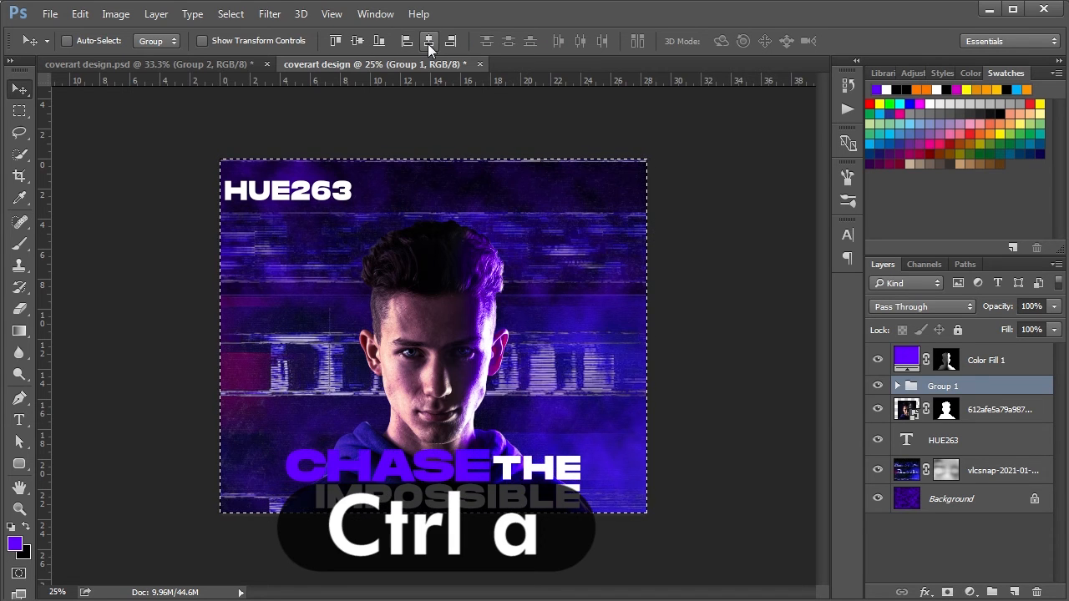
pyautogui.hotkey('ctrl', 'd')
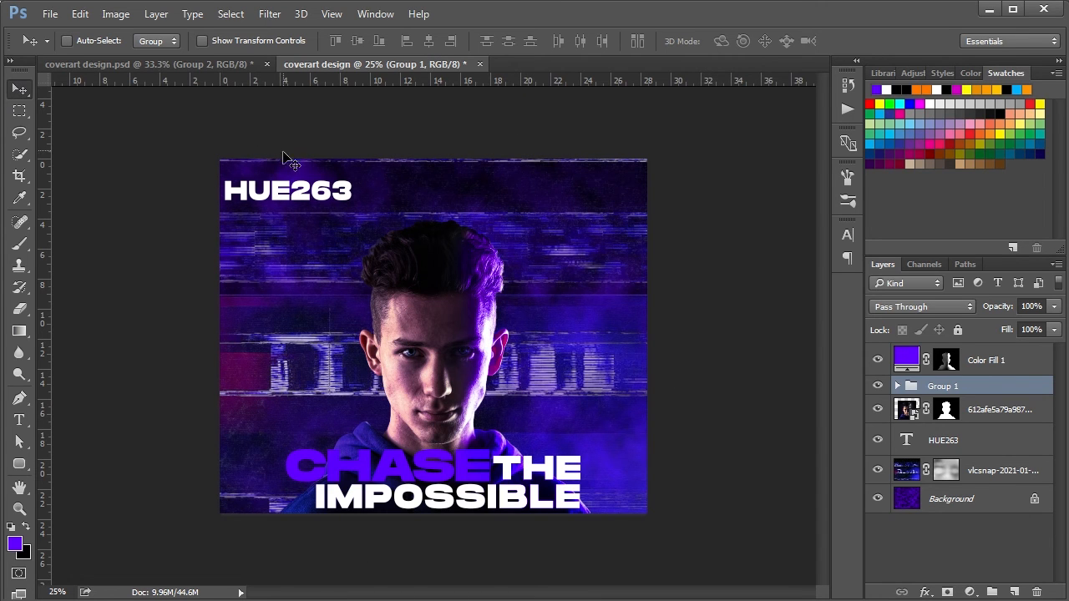
# Recolour the HUE263 text violet, starting from ff0000 and setting the hue to 263°
pyautogui.doubleClick(288, 193)
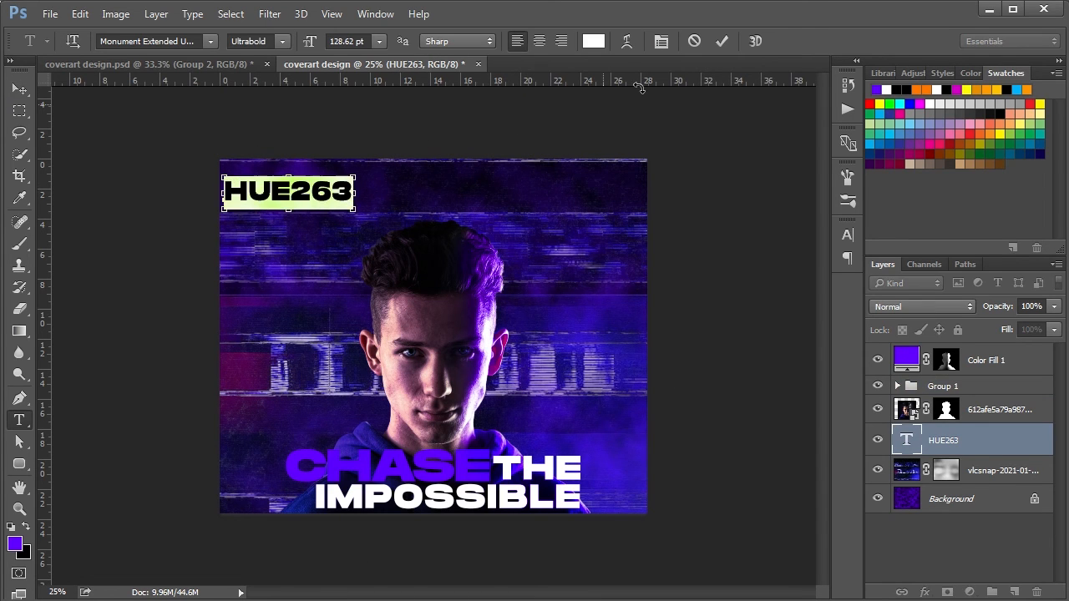
pyautogui.click(606, 41)
pyautogui.write('ff0000')
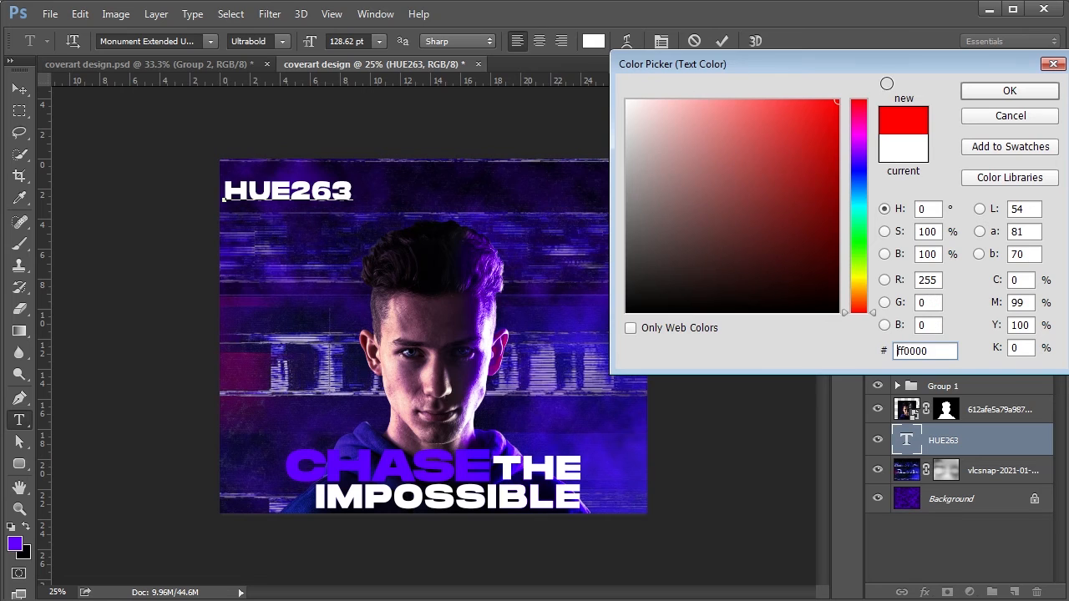
pyautogui.click(897, 214)
pyautogui.write('263')
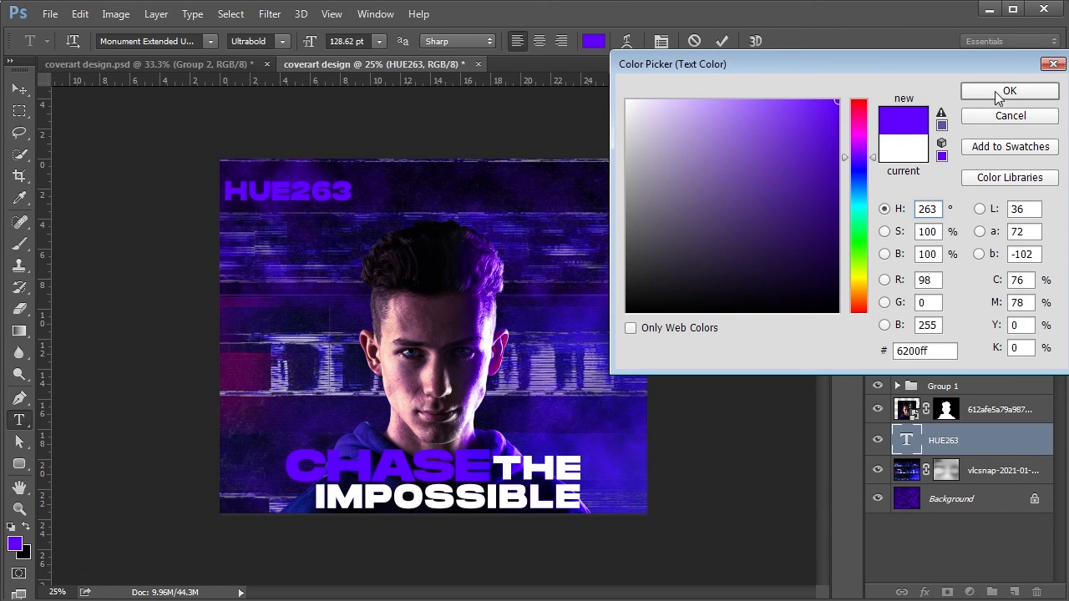
pyautogui.click(1029, 99)
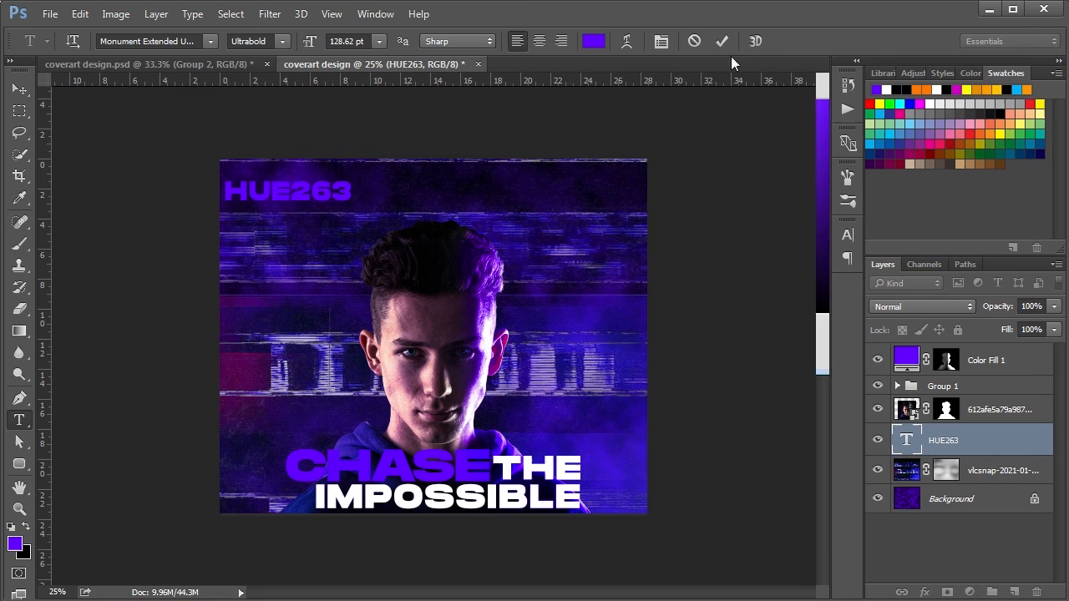
# Apply faux italic to the HUE263 text and add a space so it reads HUE 263
pyautogui.click(662, 42)
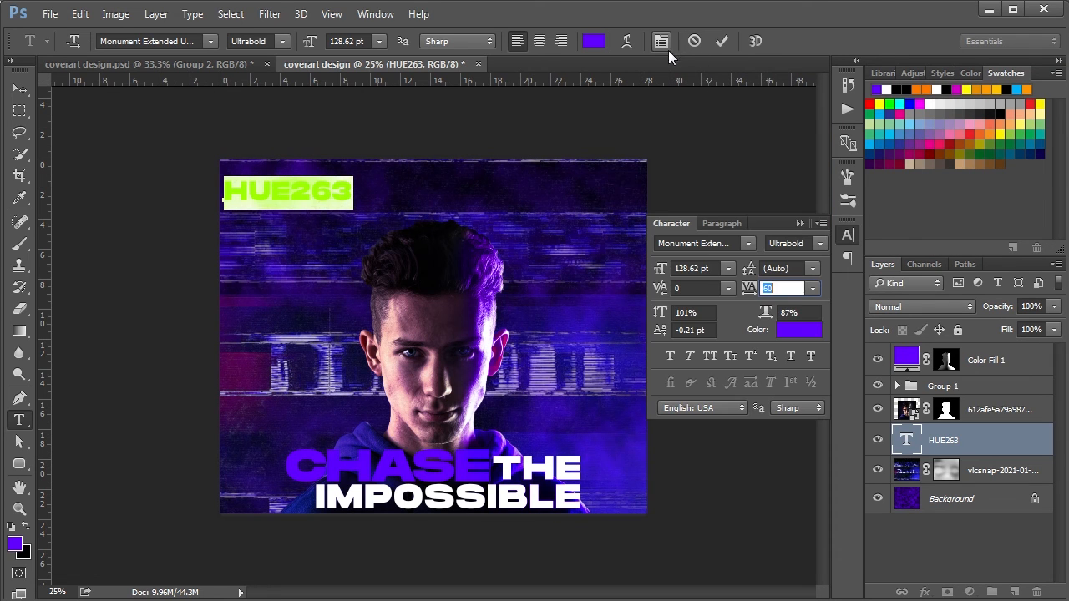
pyautogui.click(689, 356)
pyautogui.click(800, 222)
pyautogui.click(20, 91)
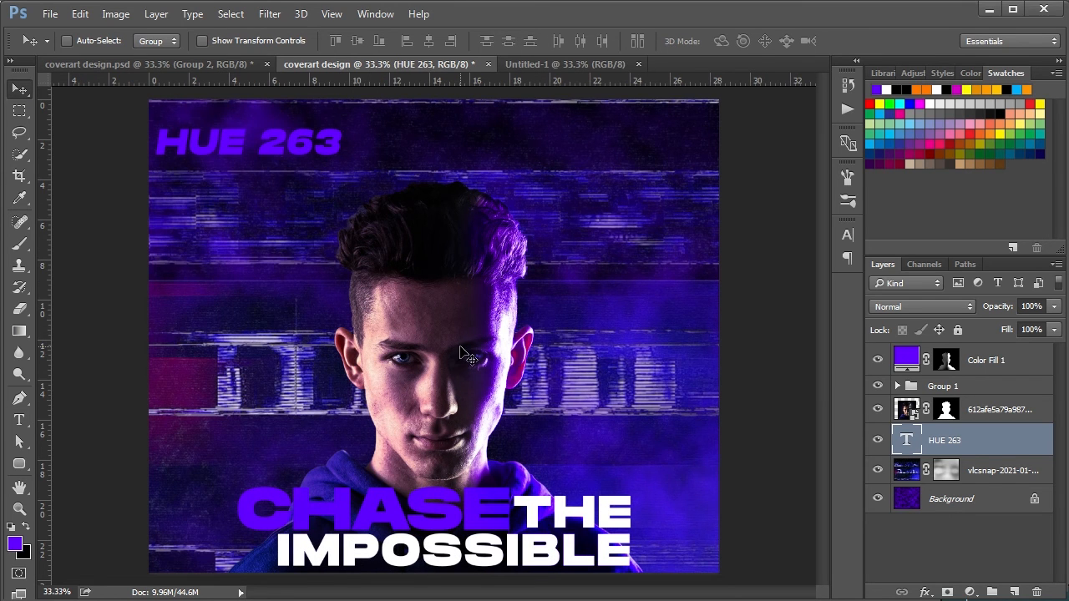
# Add a new Overlay layer above Color Fill 1 and set the Brush tool to 100% opacity and 100% flow
pyautogui.scroll(1, 460, 347)
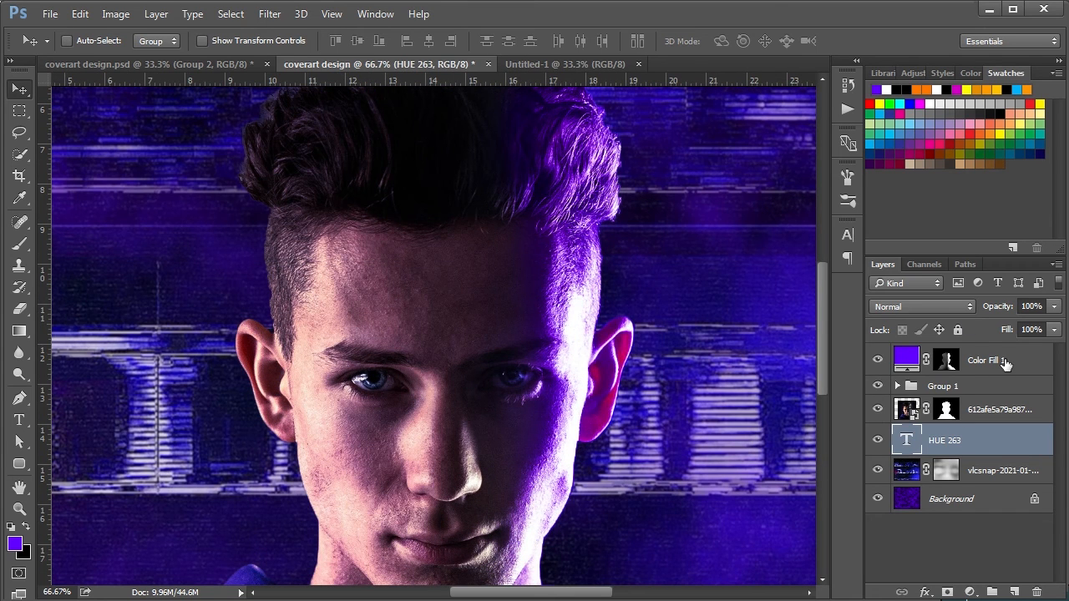
pyautogui.click(1004, 363)
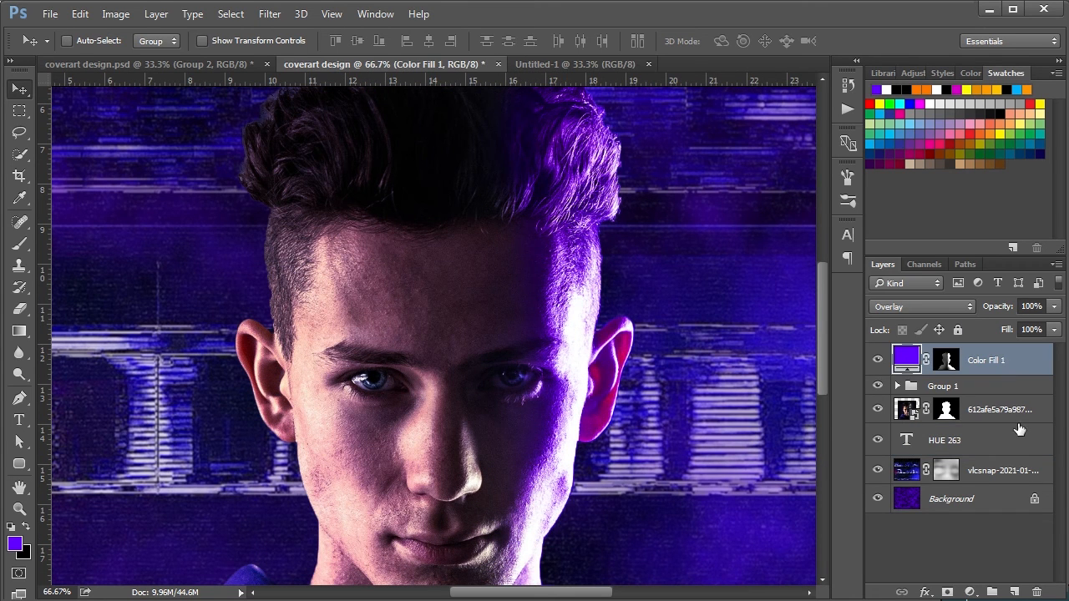
pyautogui.click(1016, 592)
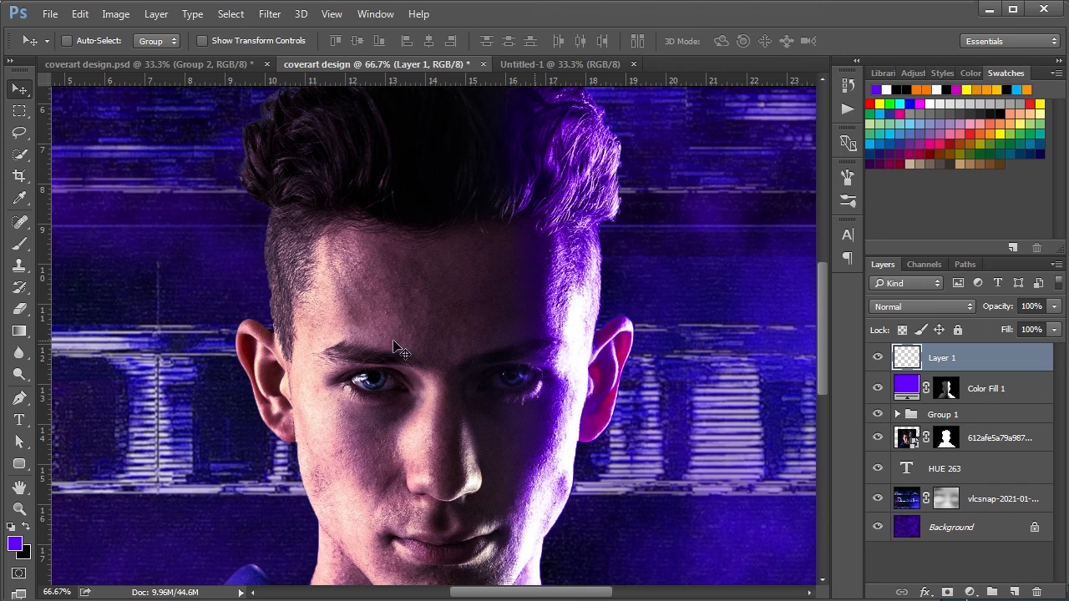
pyautogui.click(20, 243)
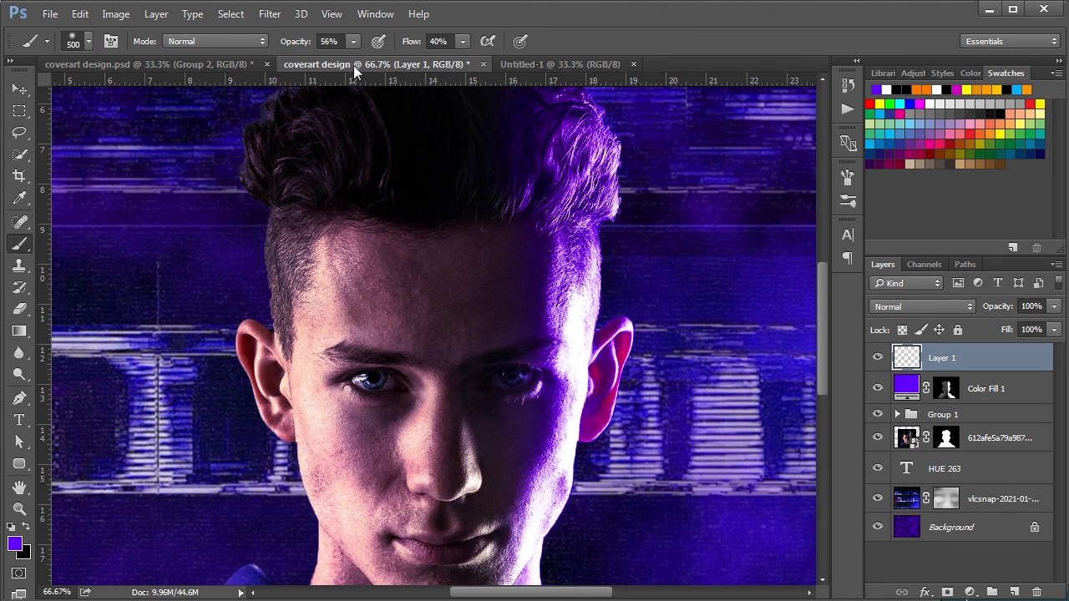
pyautogui.moveTo(298, 46); pyautogui.dragTo(493, 46)
pyautogui.click(897, 306)
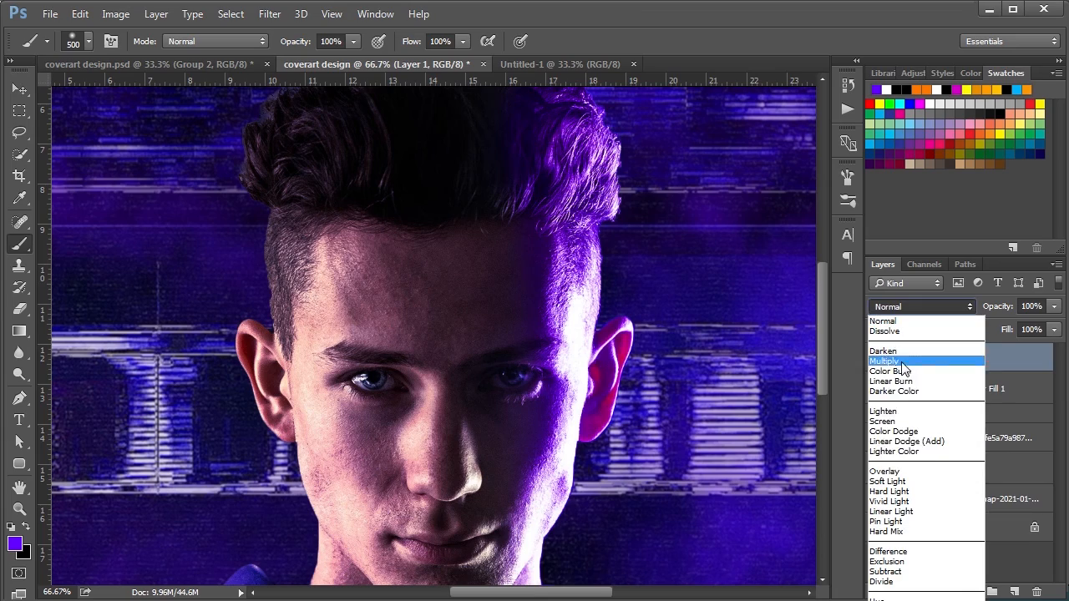
pyautogui.click(902, 473)
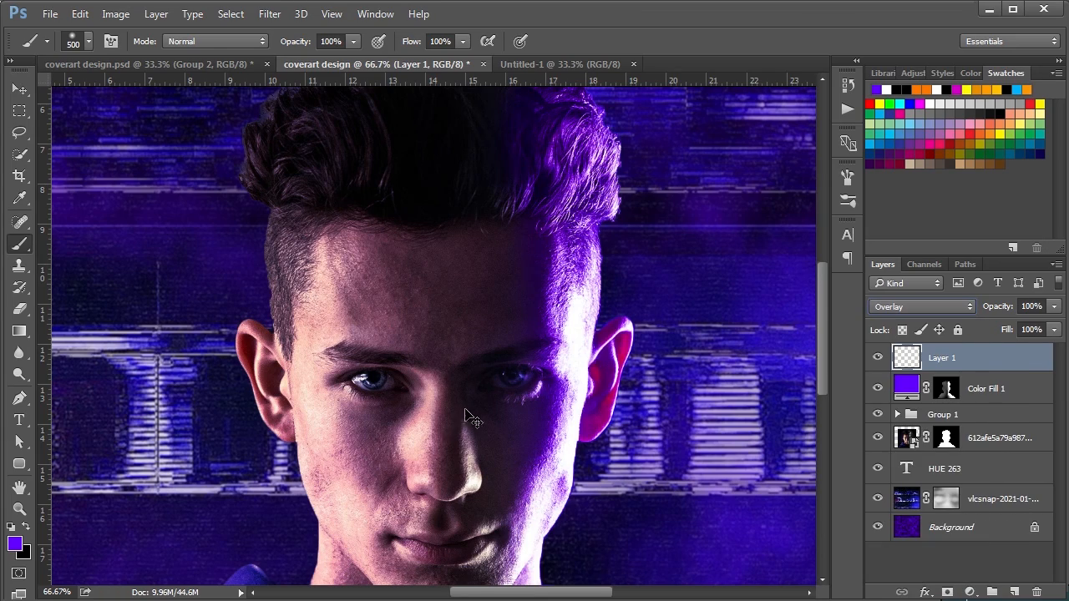
# Change the new layer's blend mode to Hard Light
pyautogui.hotkey('ctrl', '+')
pyautogui.hotkey('ctrl', '+')
pyautogui.press('Down')
pyautogui.press('Down')
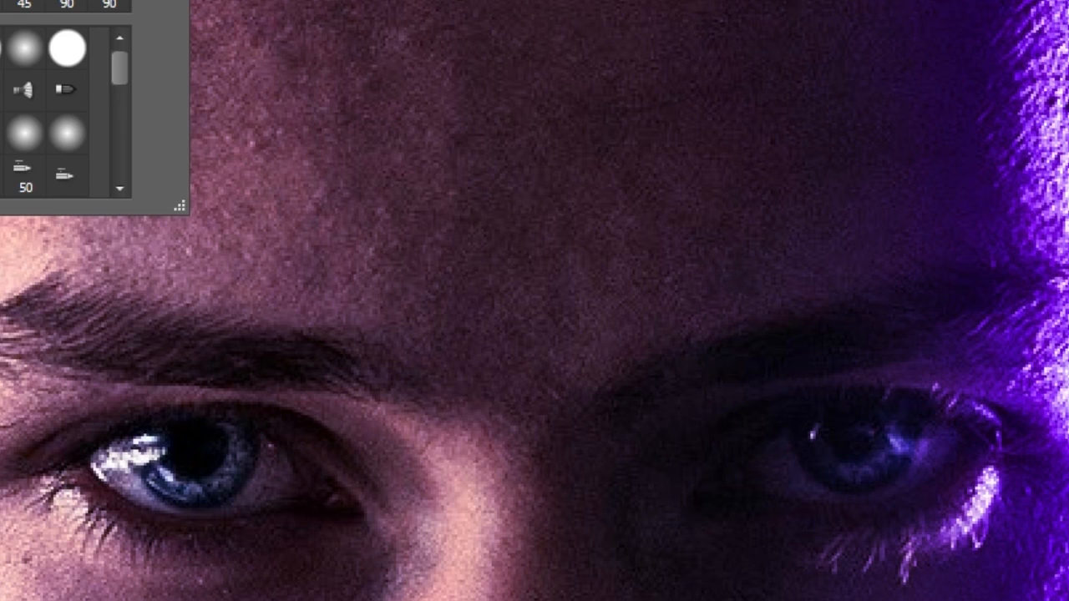
# Shrink the brush to 30 px and paint violet over the iris of the portrait's brightly lit eye
pyautogui.press('Return')
pyautogui.press('[')
pyautogui.press('[')
pyautogui.press('[')
pyautogui.press('[')
pyautogui.press('[')
pyautogui.press('[')
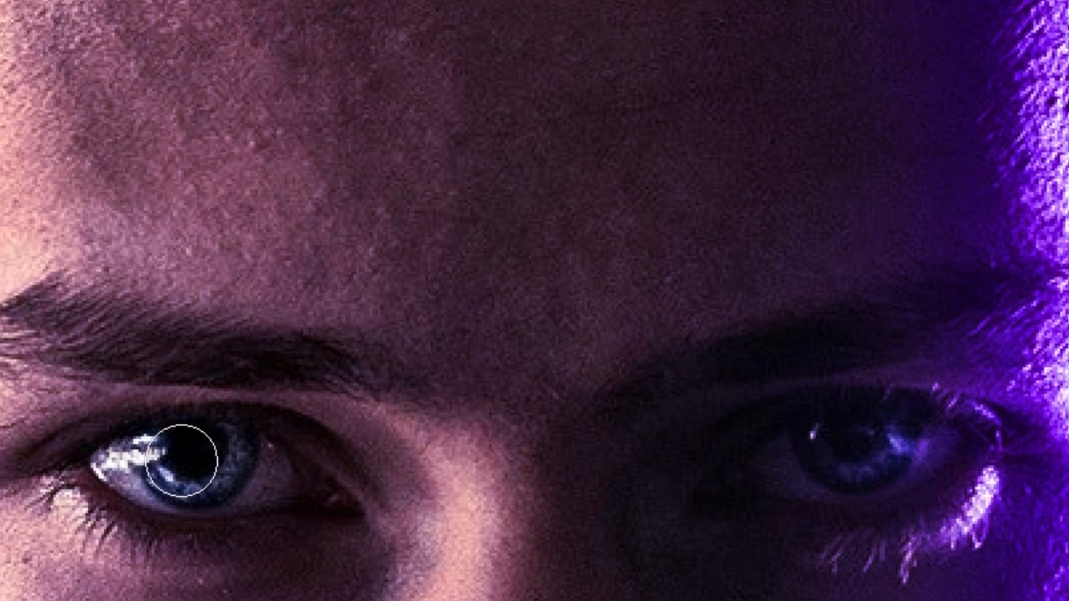
pyautogui.moveTo(164, 443)
pyautogui.mouseDown()
pyautogui.moveTo(203, 469)
pyautogui.moveTo(220, 452)
pyautogui.moveTo(201, 467)
pyautogui.moveTo(209, 445)
pyautogui.moveTo(172, 458)
pyautogui.mouseUp()
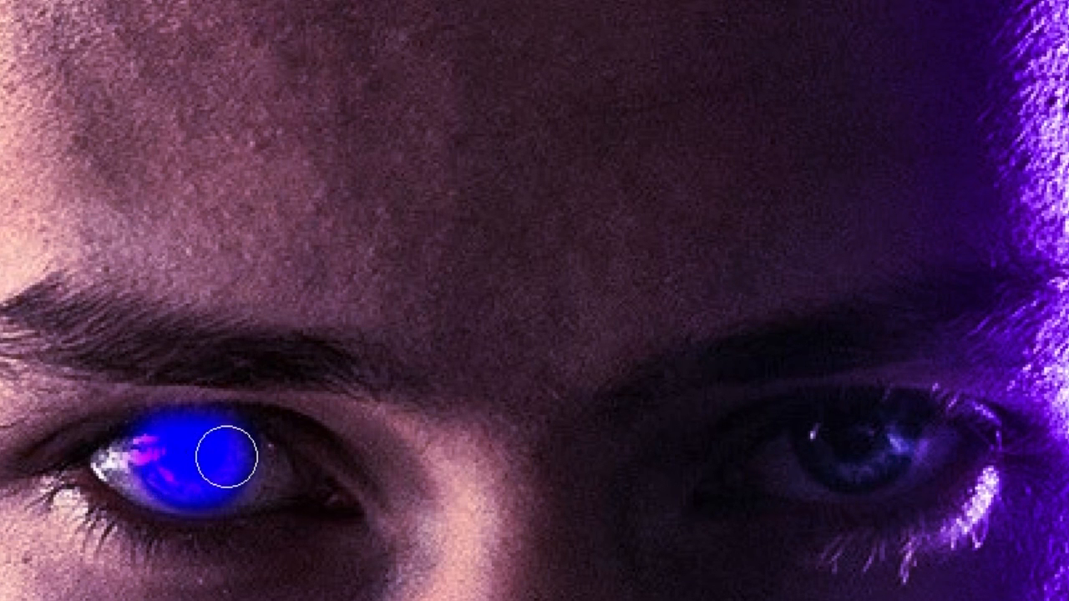
# Paint violet over the iris of the eye on the portrait's shadowed side
pyautogui.moveTo(546, 592); pyautogui.dragTo(554, 592)
pyautogui.hotkey('ctrl', '+')
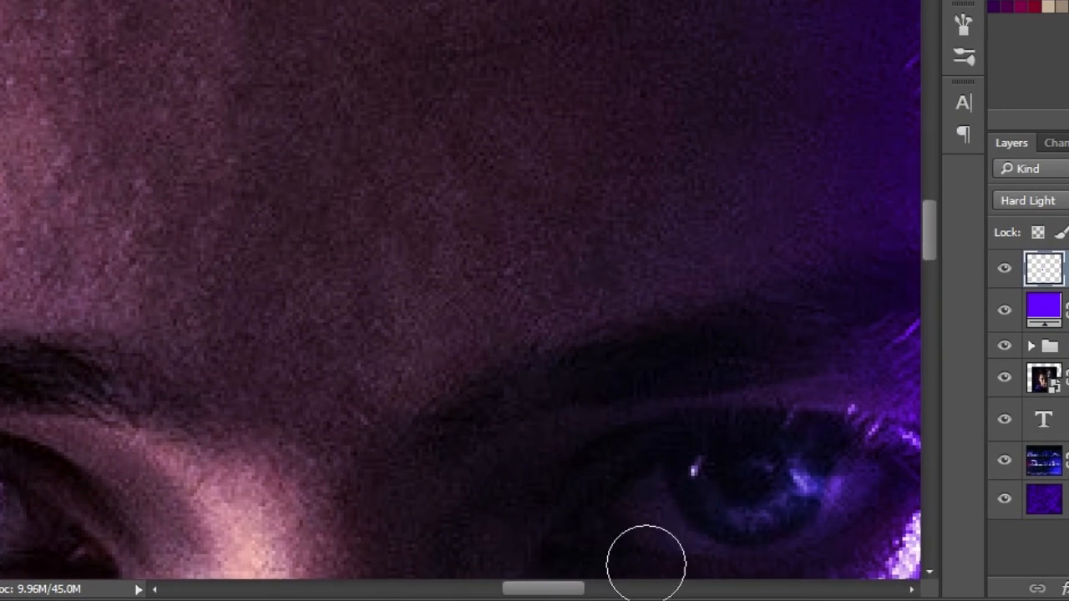
pyautogui.moveTo(703, 489)
pyautogui.mouseDown()
pyautogui.moveTo(770, 500)
pyautogui.moveTo(796, 481)
pyautogui.moveTo(758, 477)
pyautogui.mouseUp()
pyautogui.hotkey('ctrl', '-')
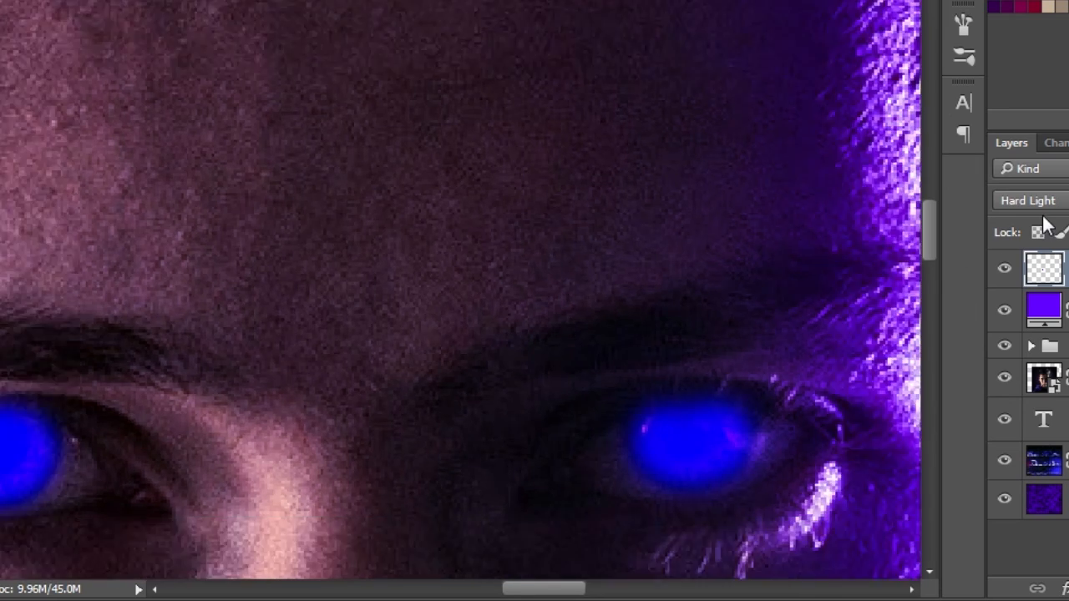
# Set the blend mode of the painted eye-colour layer to Overlay
pyautogui.click(1040, 201)
pyautogui.click(911, 472)
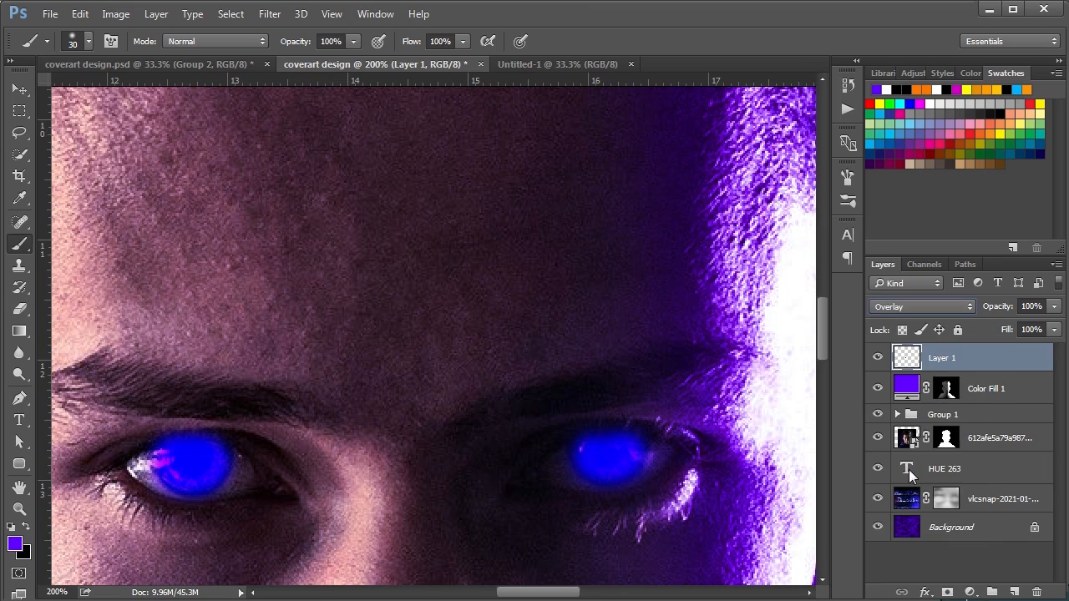
pyautogui.hotkey('ctrl', '-')
pyautogui.hotkey('ctrl', '-')
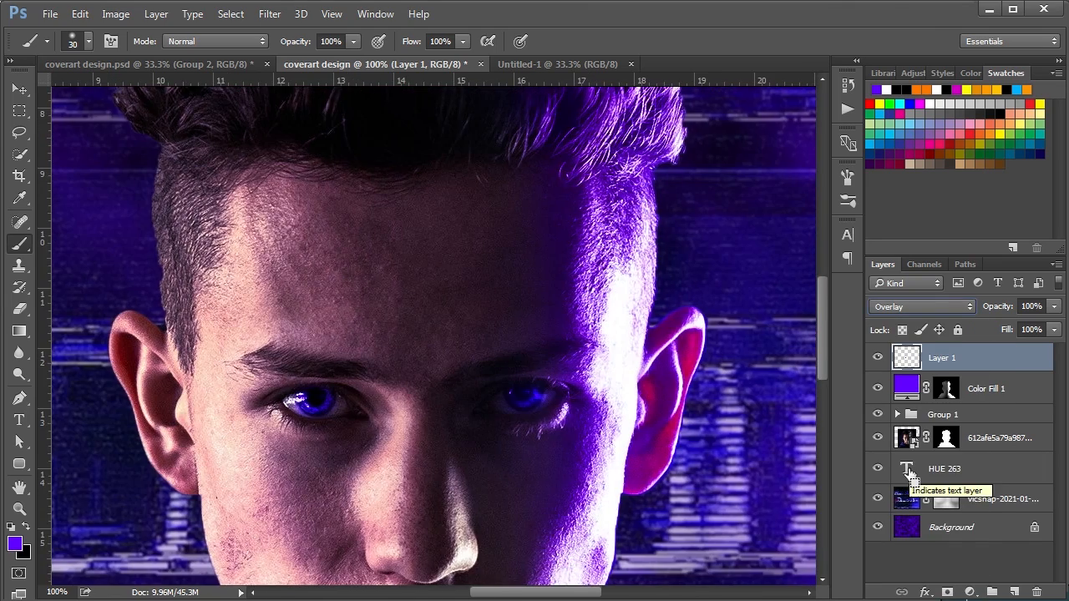
pyautogui.hotkey('ctrl', '-')
pyautogui.hotkey('ctrl', '-')
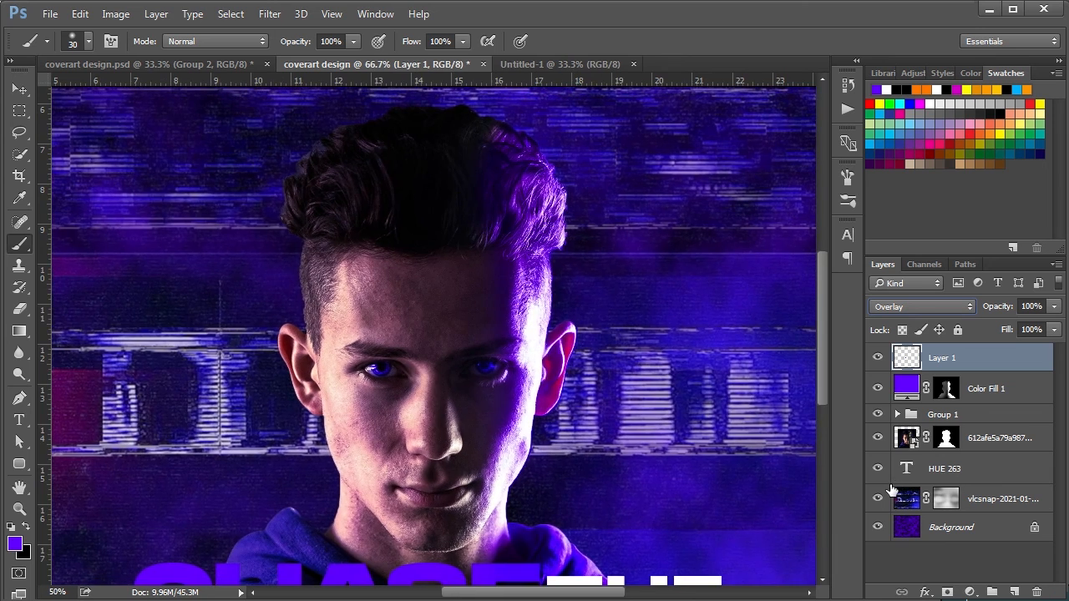